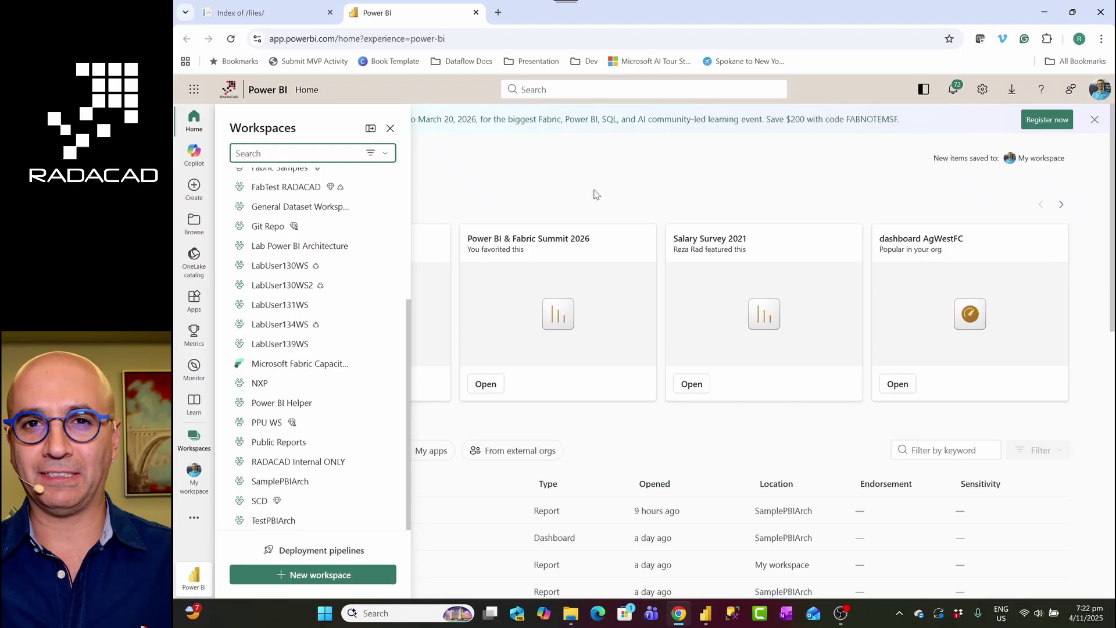
Switch to the SamplePBIArch workspace from the Workspaces list
{"action": "left_click", "coordinate": [592, 194]}
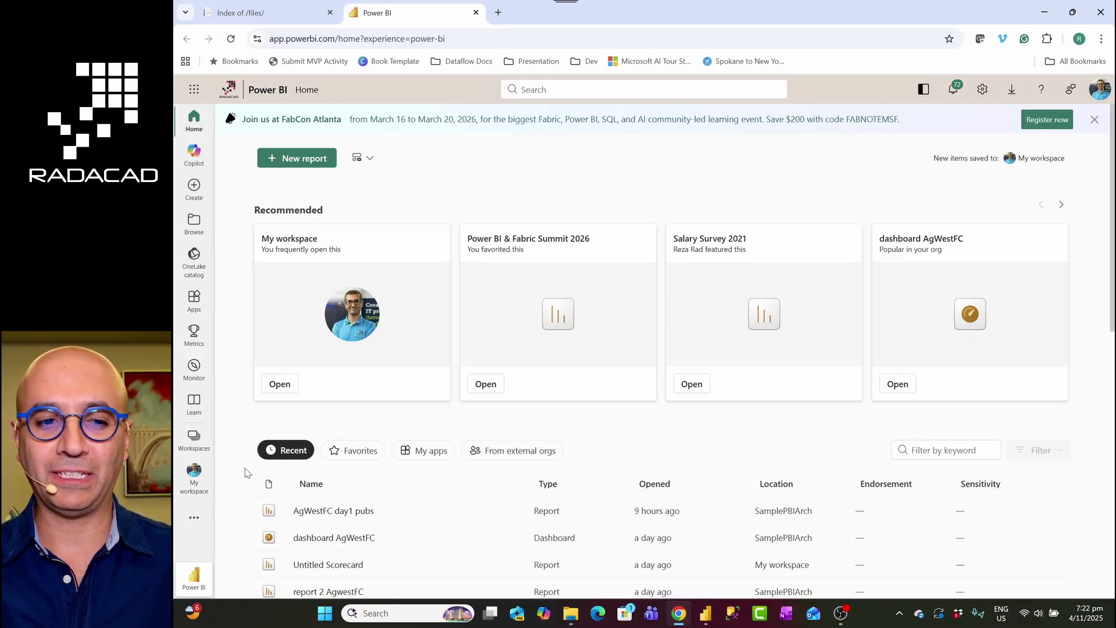
{"action": "left_click", "coordinate": [193, 439]}
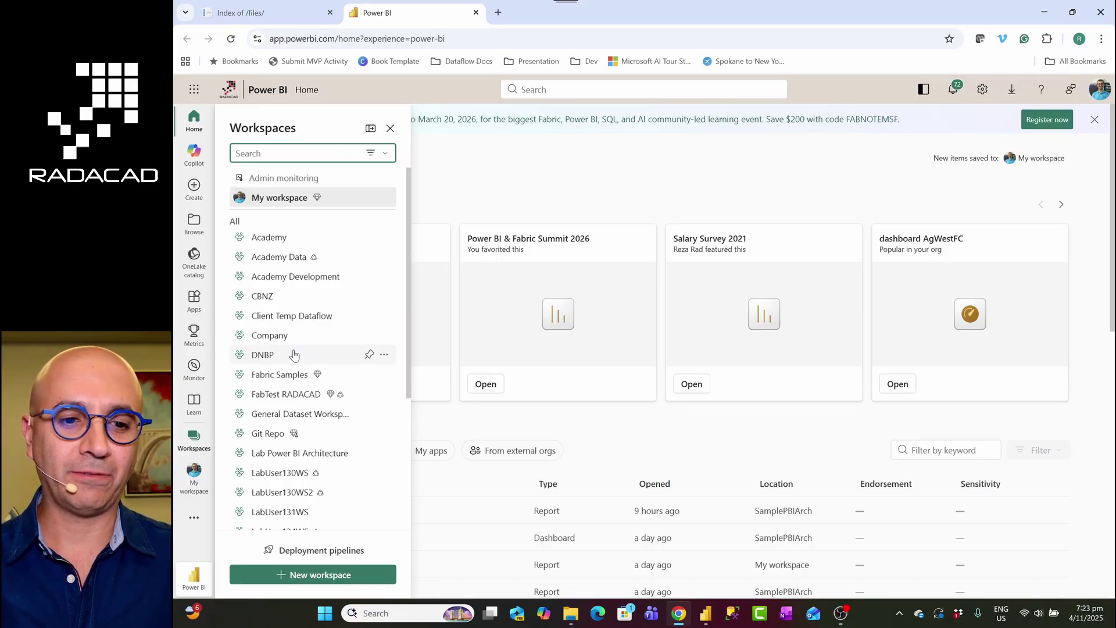
{"action": "scroll", "coordinate": [300, 400], "scroll_direction": "down", "scroll_amount": 3}
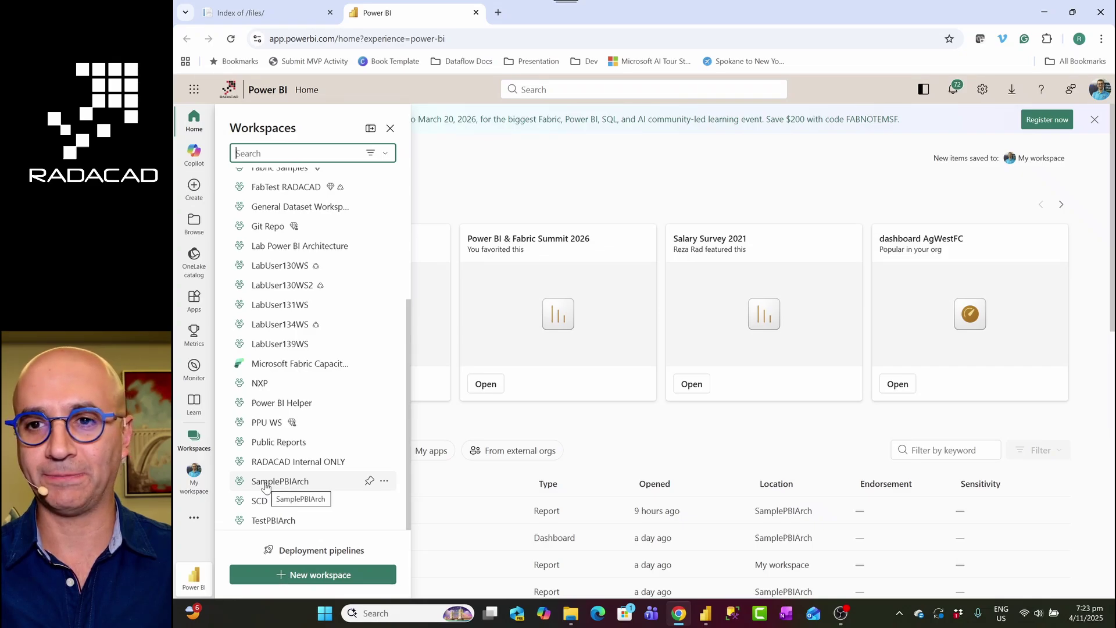
{"action": "left_click", "coordinate": [273, 481]}
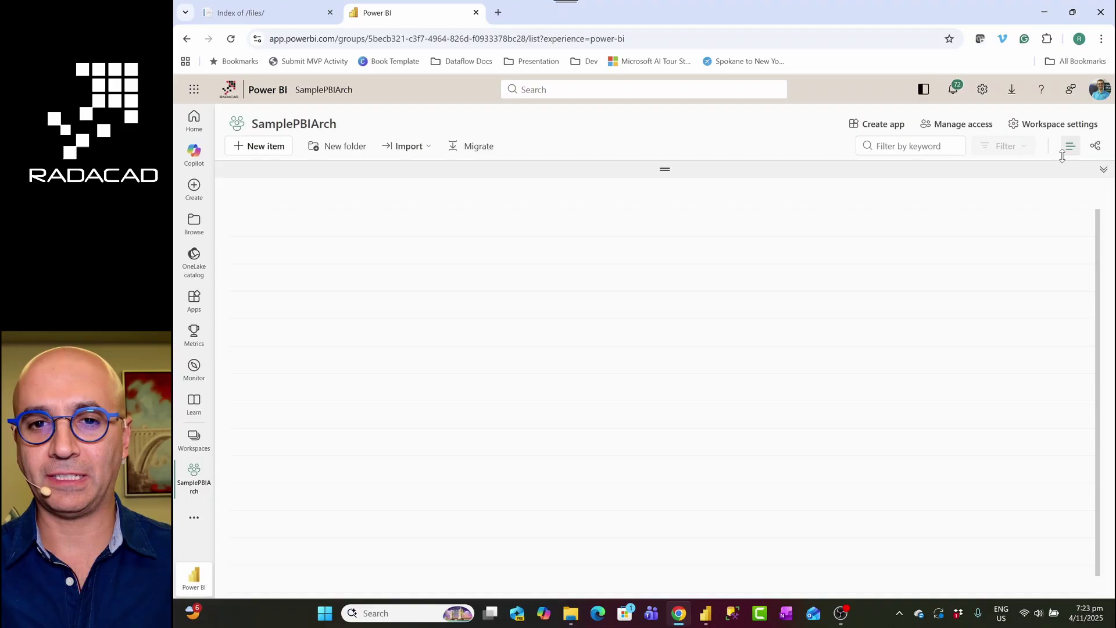
{"action": "left_click", "coordinate": [1046, 125]}
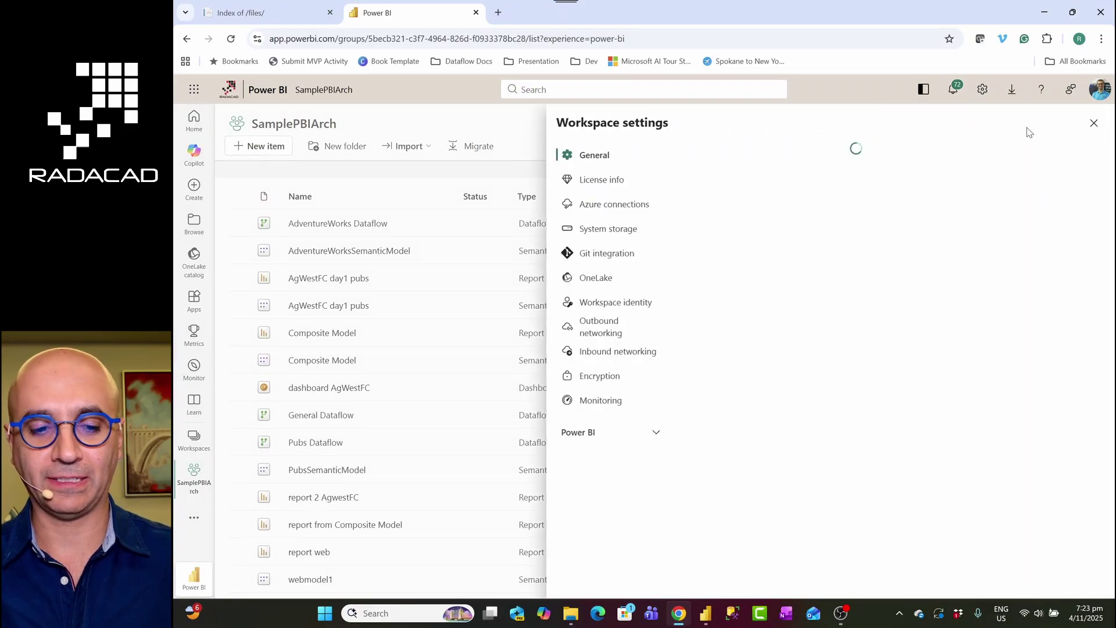
{"action": "left_click", "coordinate": [606, 181]}
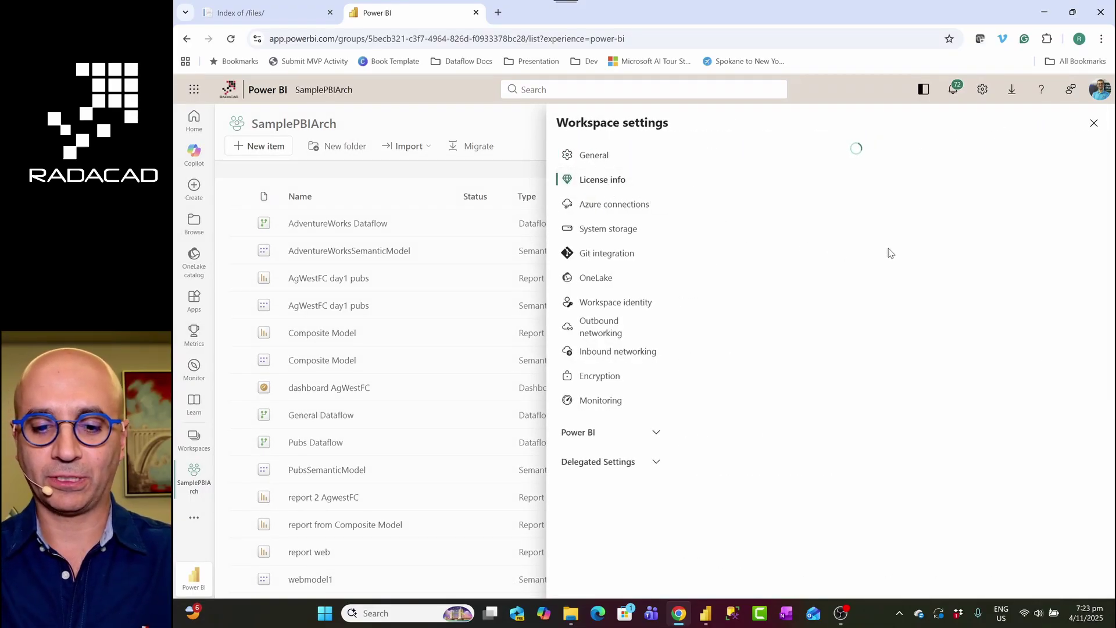
{"action": "left_click", "coordinate": [397, 614]}
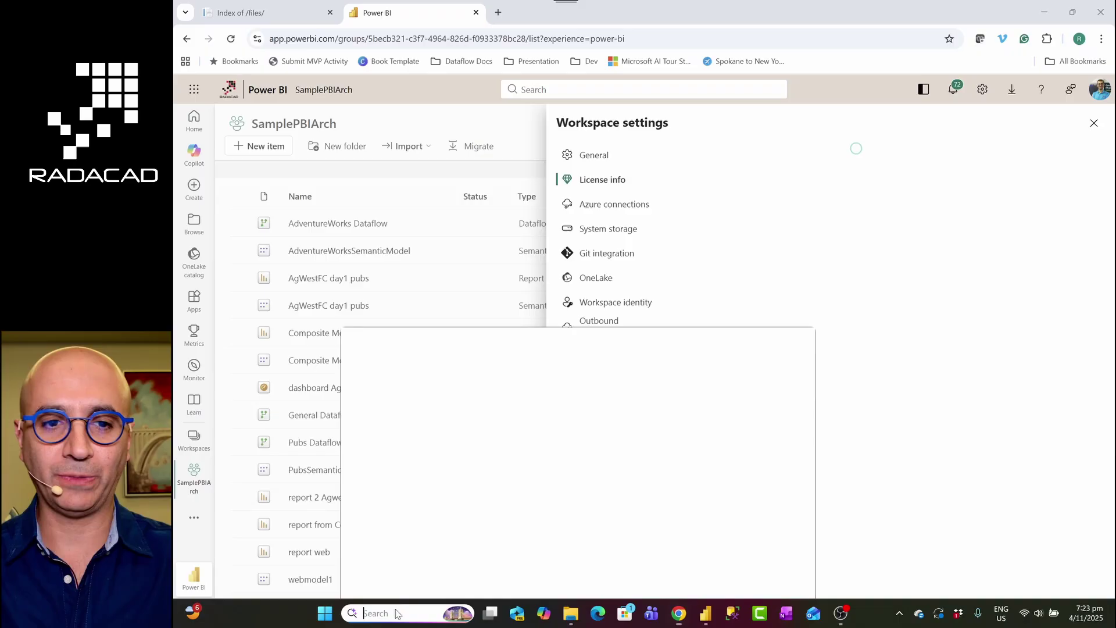
{"action": "type", "text": "zoomit"}
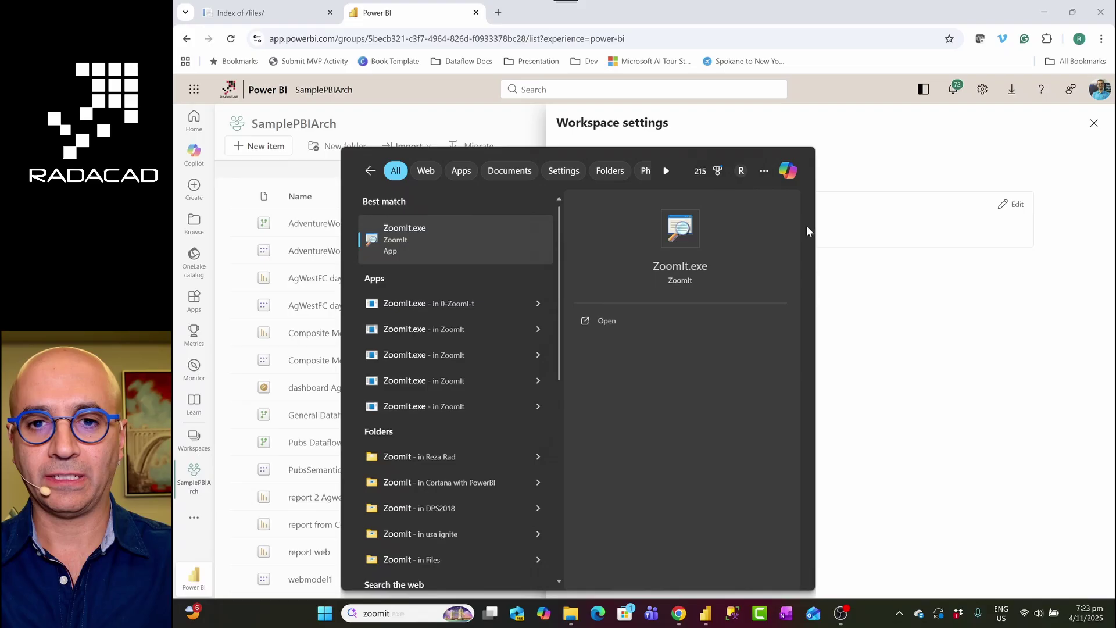
{"action": "key", "text": "Return"}
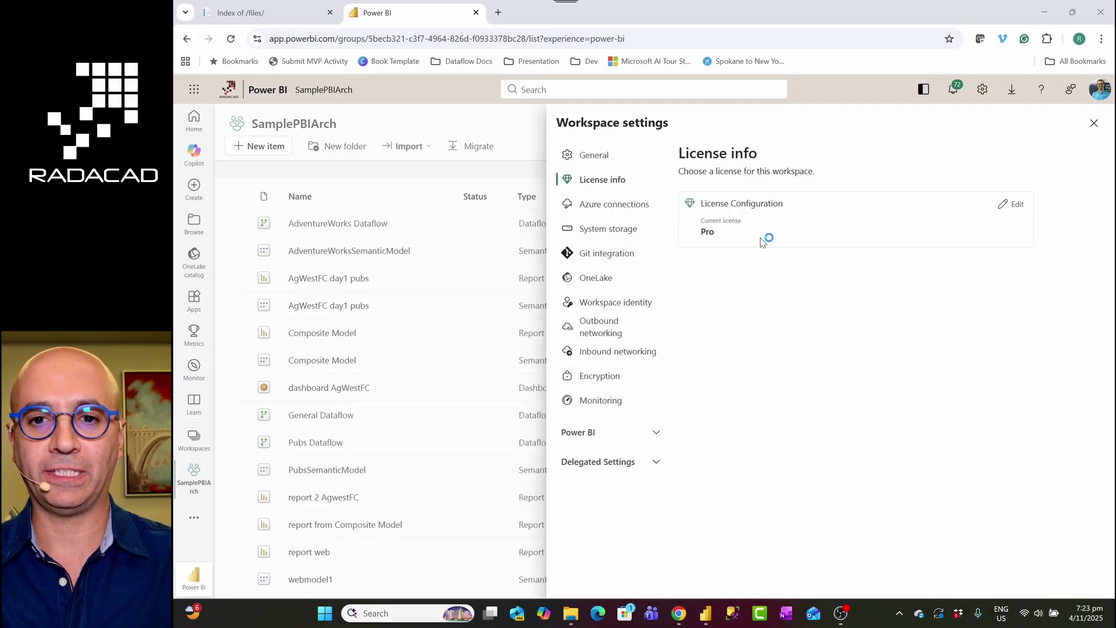
{"action": "left_click", "coordinate": [719, 261]}
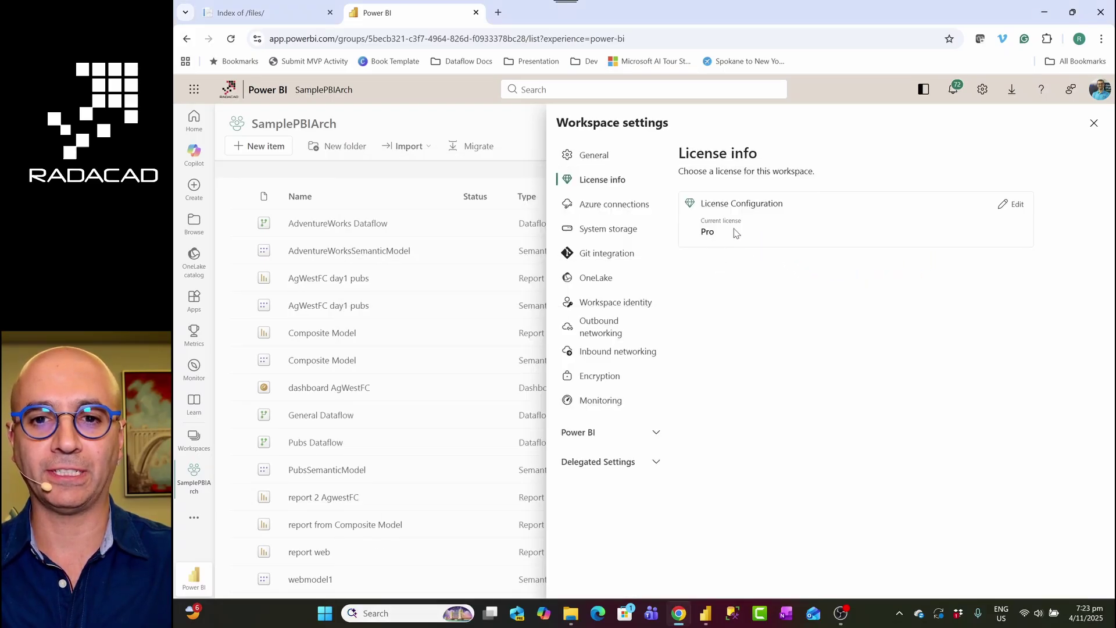
{"action": "key", "text": "ctrl+1"}
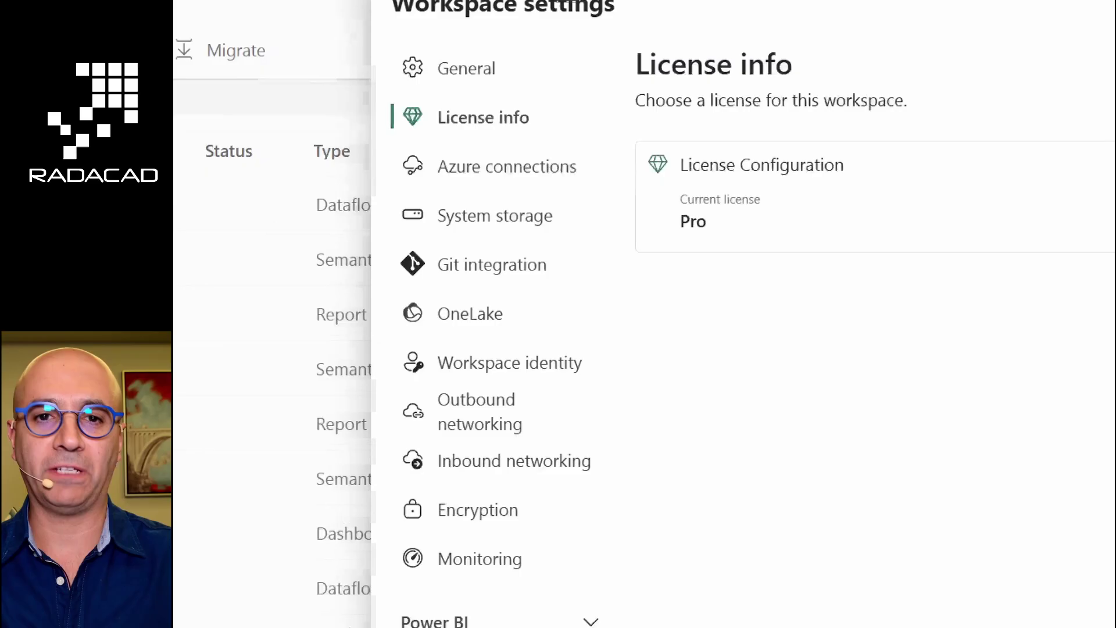
{"action": "left_click_drag", "start_coordinate": [694, 225], "coordinate": [746, 245]}
{"action": "key", "text": "Escape"}
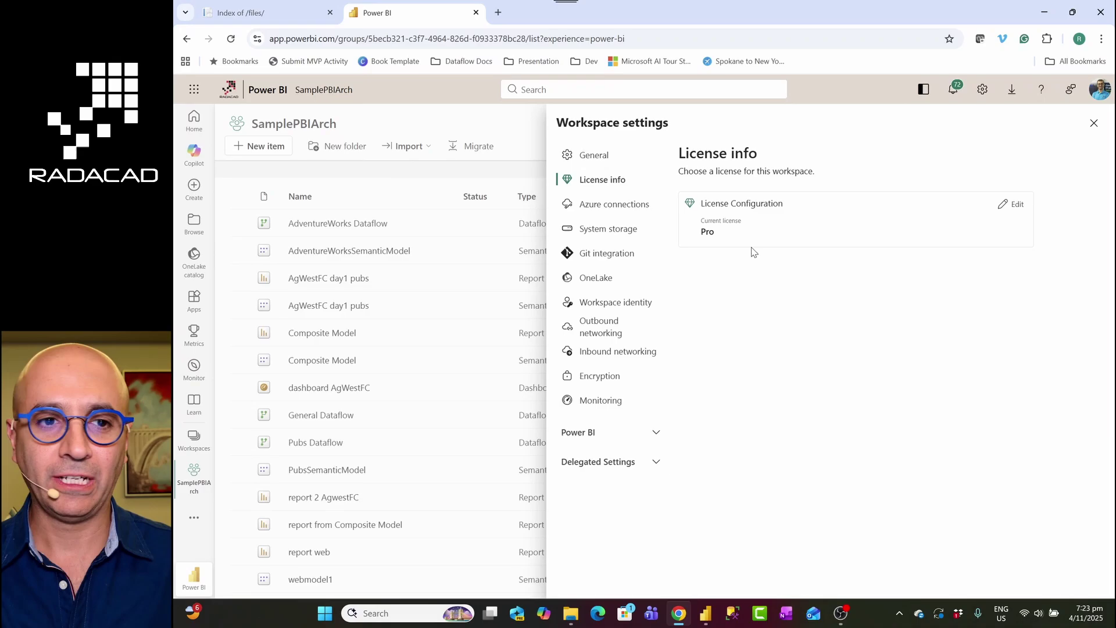
{"action": "left_click", "coordinate": [1094, 123]}
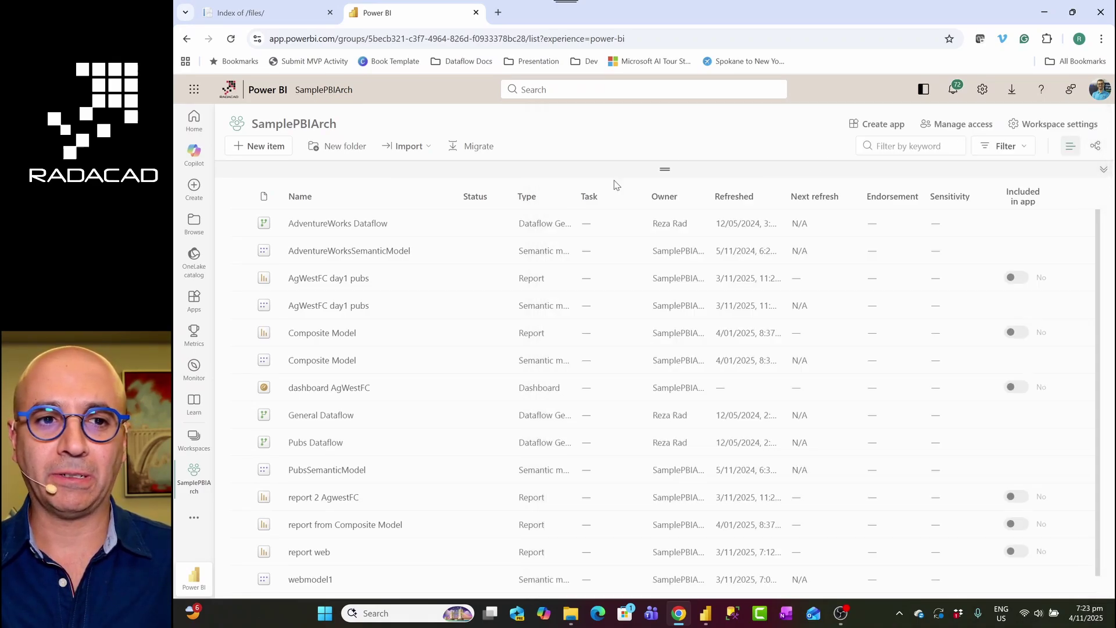
Create a new Semantic model item, filtering the item types with 'seman'
{"action": "left_click", "coordinate": [262, 150]}
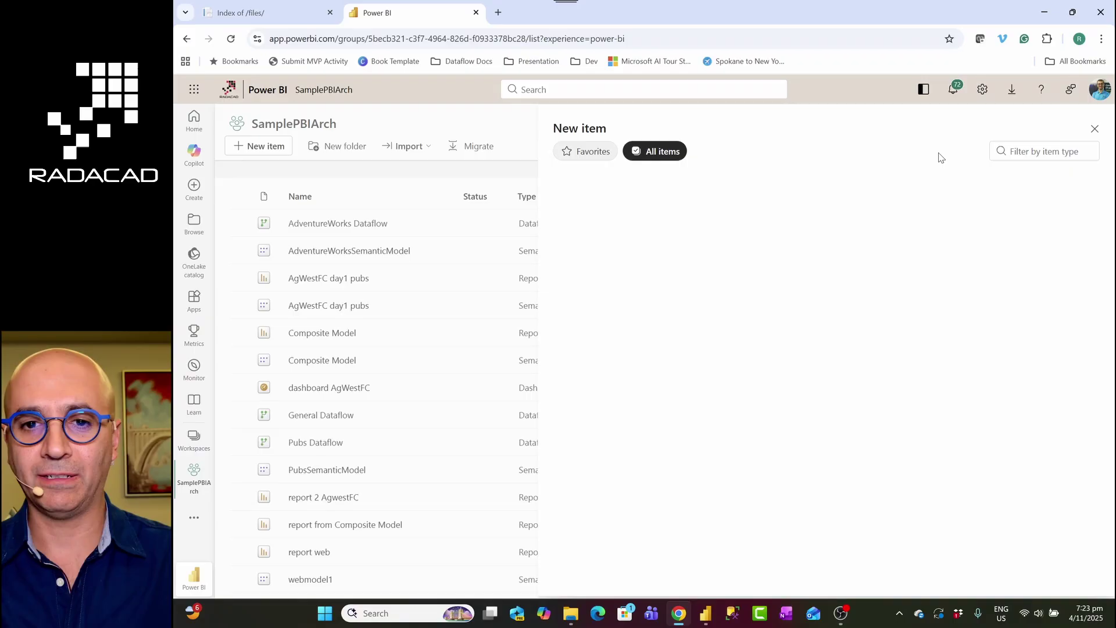
{"action": "left_click", "coordinate": [1022, 153]}
{"action": "type", "text": "seman"}
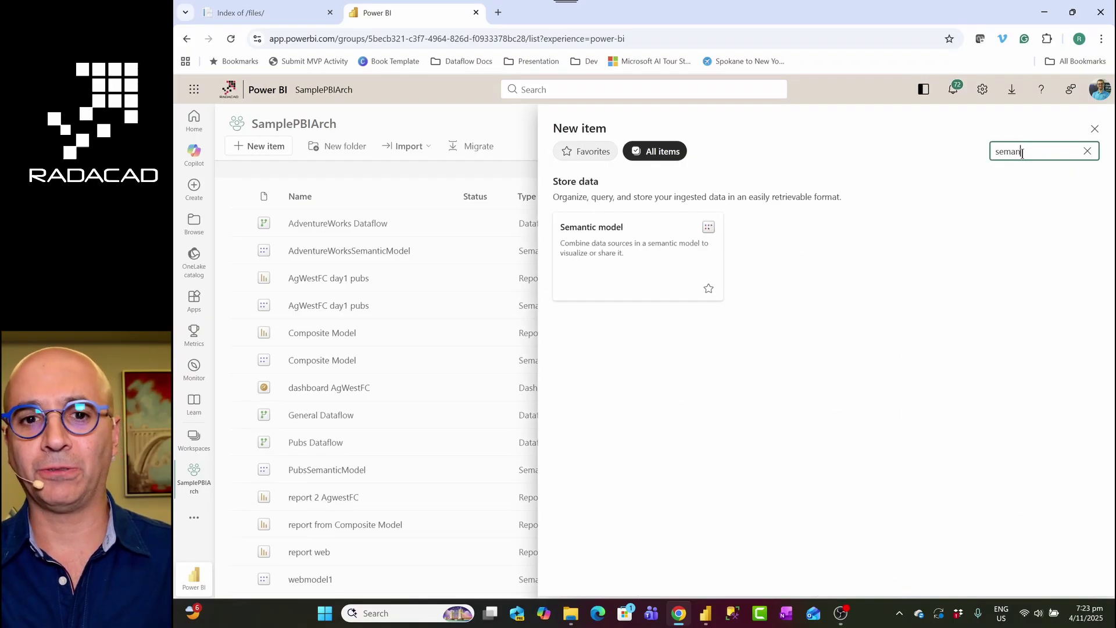
{"action": "left_click", "coordinate": [651, 240]}
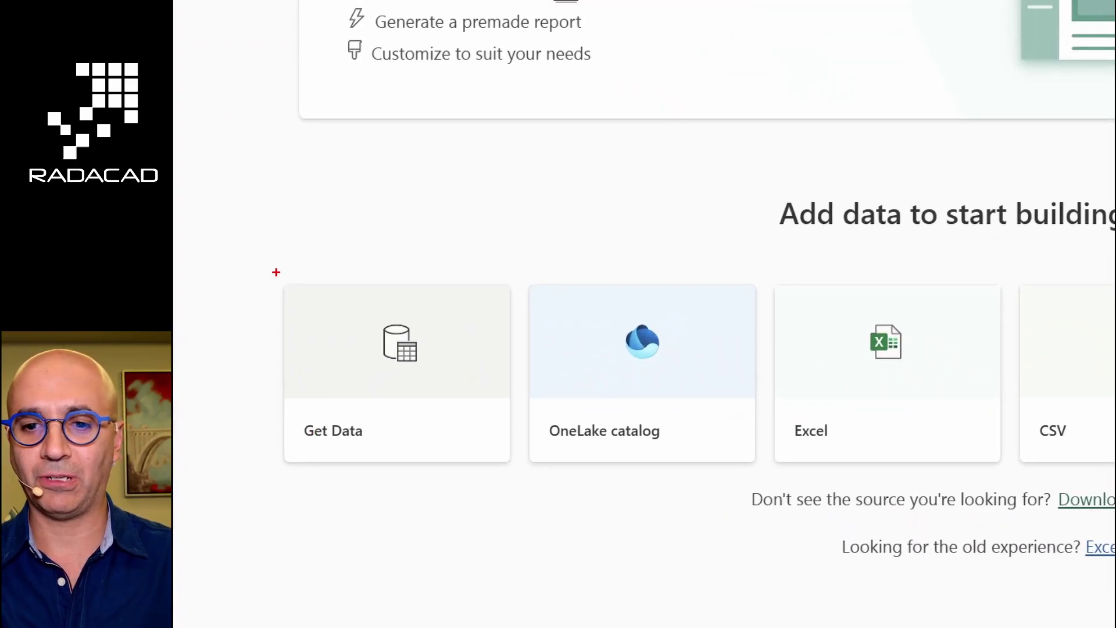
{"action": "mouse_move", "coordinate": [276, 272]}
{"action": "left_mouse_down"}
{"action": "mouse_move", "coordinate": [474, 535]}
{"action": "mouse_move", "coordinate": [515, 529]}
{"action": "left_mouse_up"}
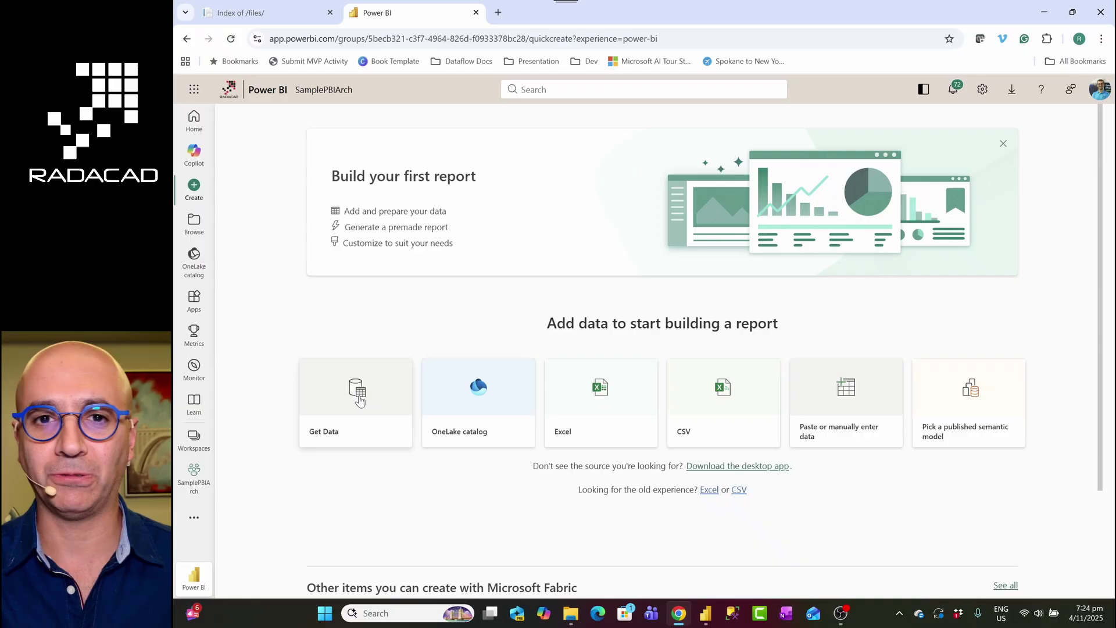
Choose Get Data and expand Power Query's full connector catalogue with View more
{"action": "left_click", "coordinate": [360, 400]}
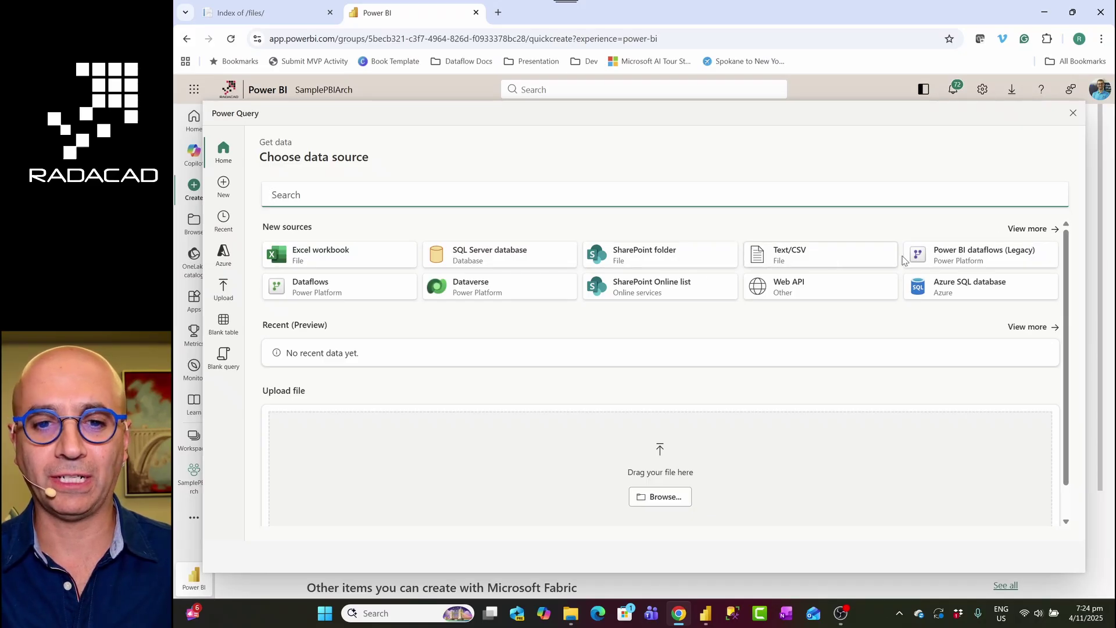
{"action": "left_click", "coordinate": [1030, 233]}
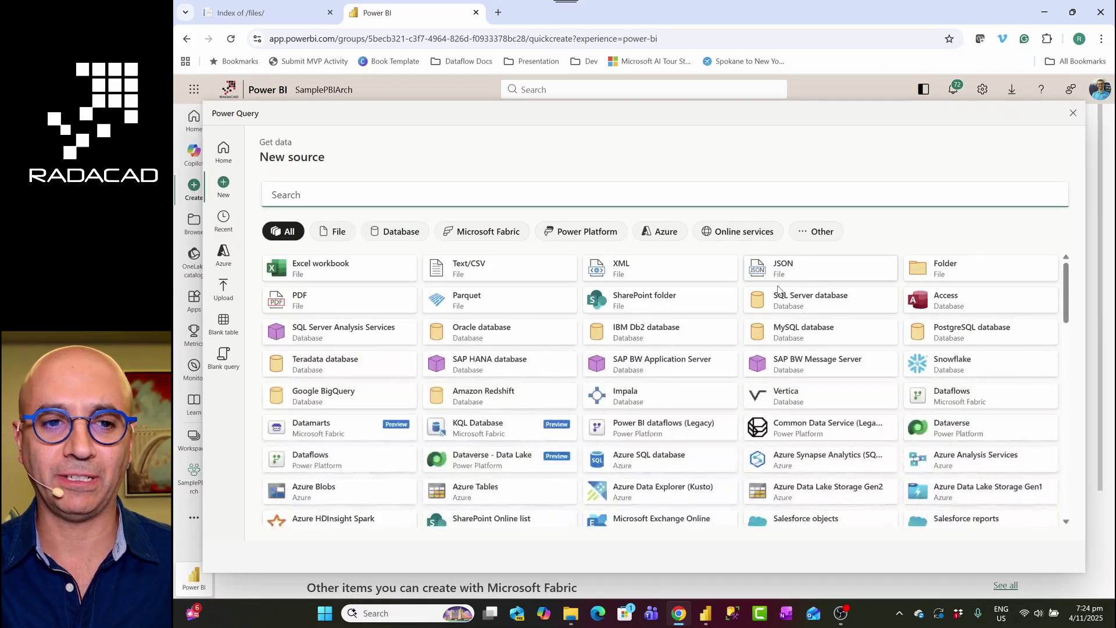
{"action": "scroll", "coordinate": [664, 341], "scroll_direction": "down", "scroll_amount": 15}
{"action": "scroll", "coordinate": [664, 342], "scroll_direction": "up", "scroll_amount": 15}
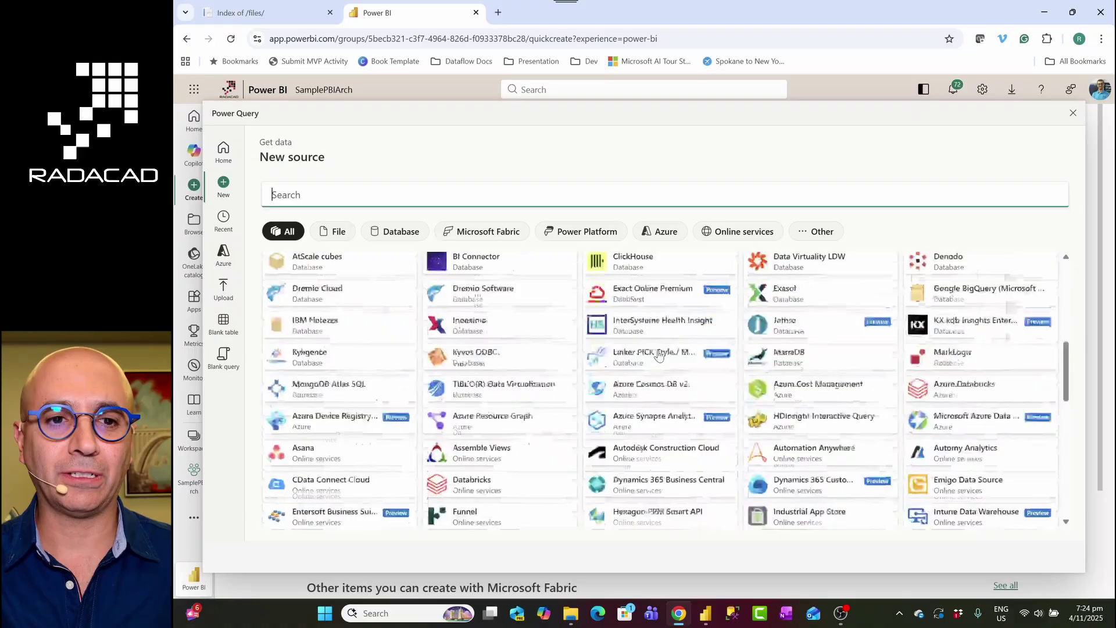
Copy the AdventureWorksDW2012.xlsx link address from the sample files tab
{"action": "left_click", "coordinate": [273, 13]}
{"action": "right_click", "coordinate": [277, 159]}
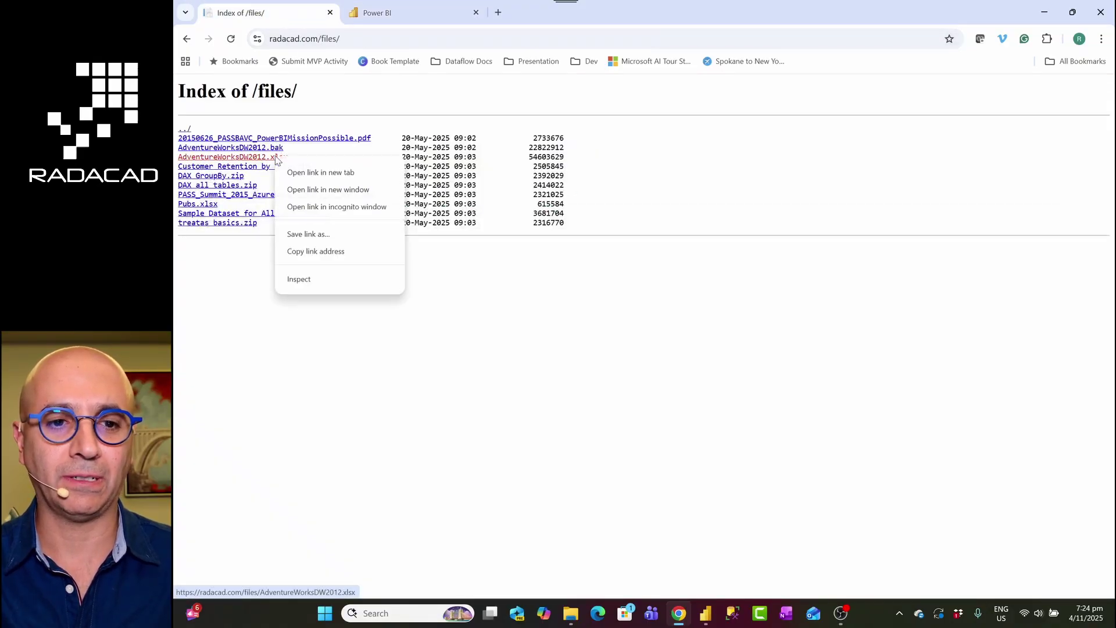
{"action": "left_click", "coordinate": [316, 252]}
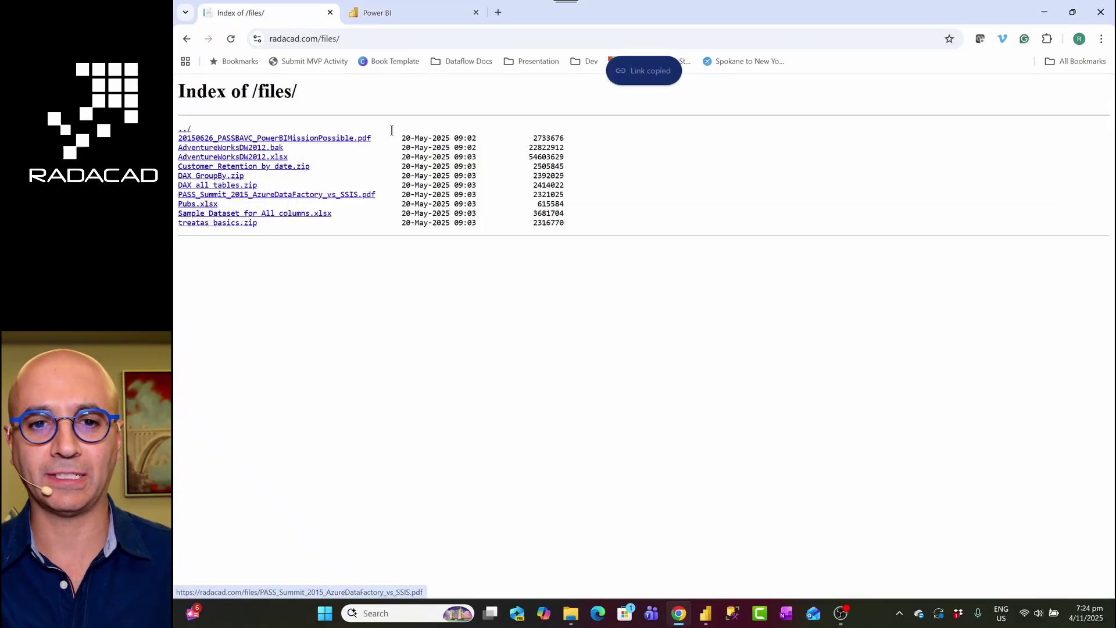
{"action": "left_click", "coordinate": [414, 13]}
Connect an Excel workbook source using the pasted workbook URL as the file path
{"action": "left_click", "coordinate": [329, 277]}
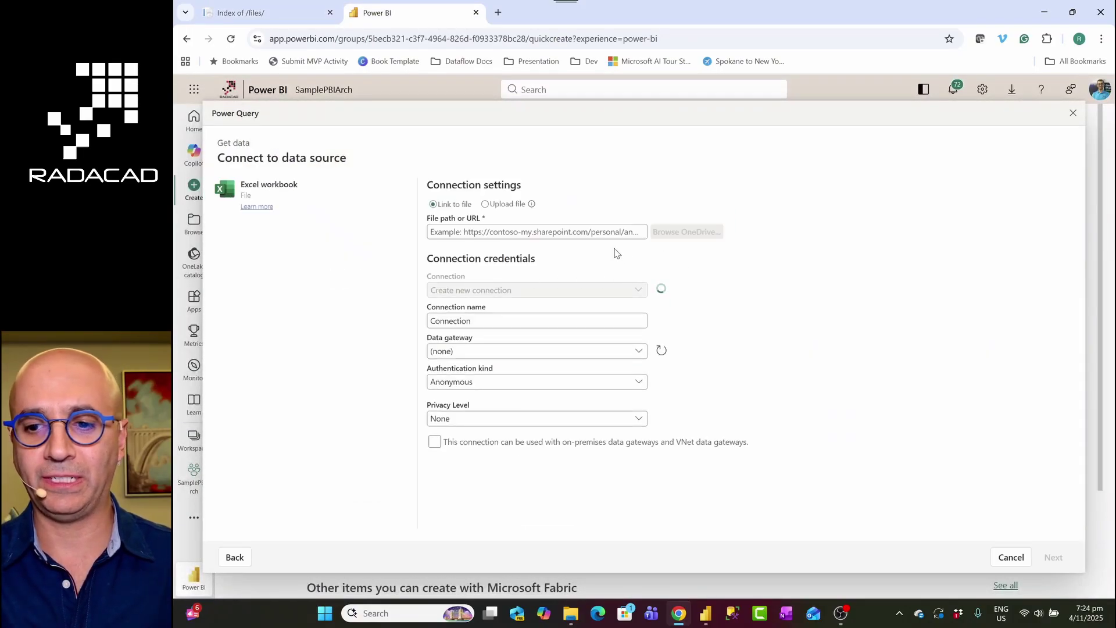
{"action": "left_click", "coordinate": [582, 233]}
{"action": "key", "text": "ctrl+v"}
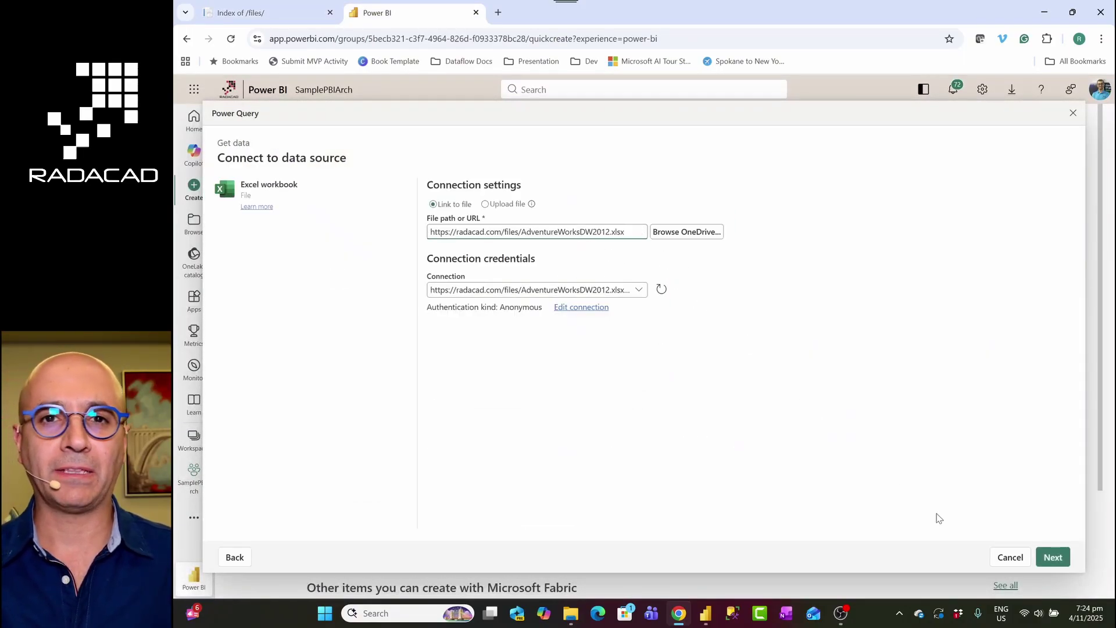
{"action": "left_click", "coordinate": [1052, 559]}
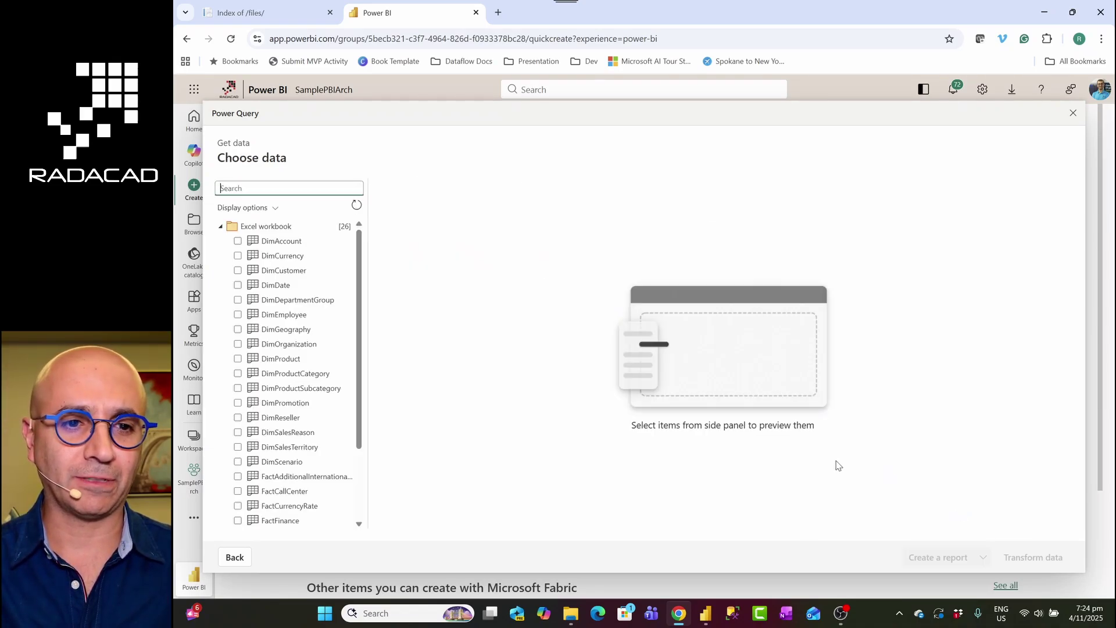
Tick DimDate, DimCustomer, DimProduct, DimProductCategory, DimProductSubcategory and FactInternetSales, then confirm
{"action": "left_click", "coordinate": [237, 286]}
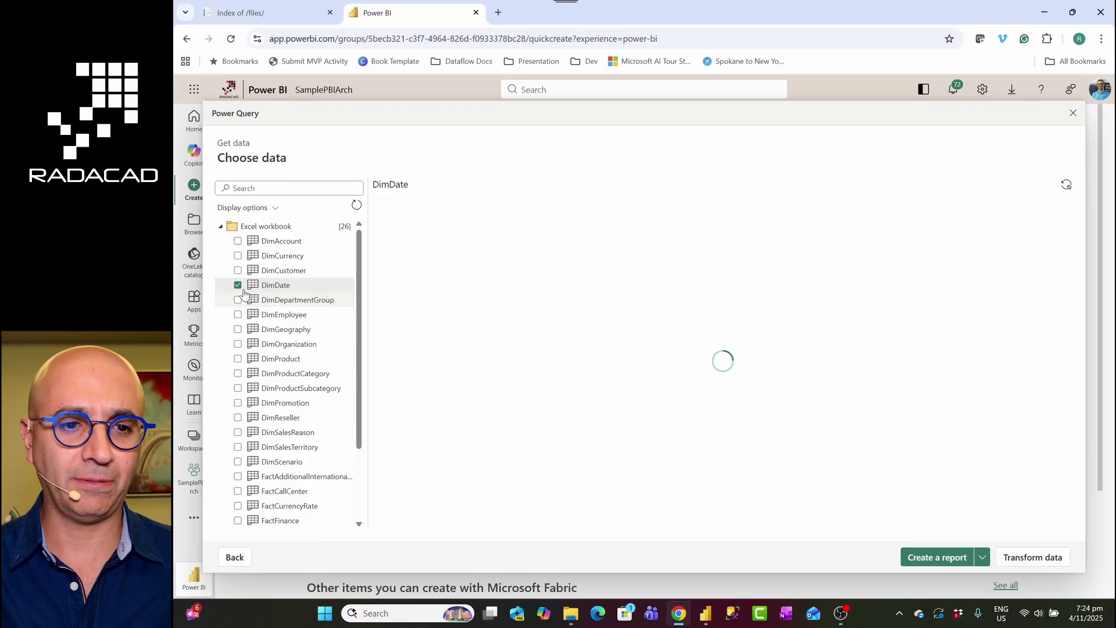
{"action": "left_click", "coordinate": [238, 271]}
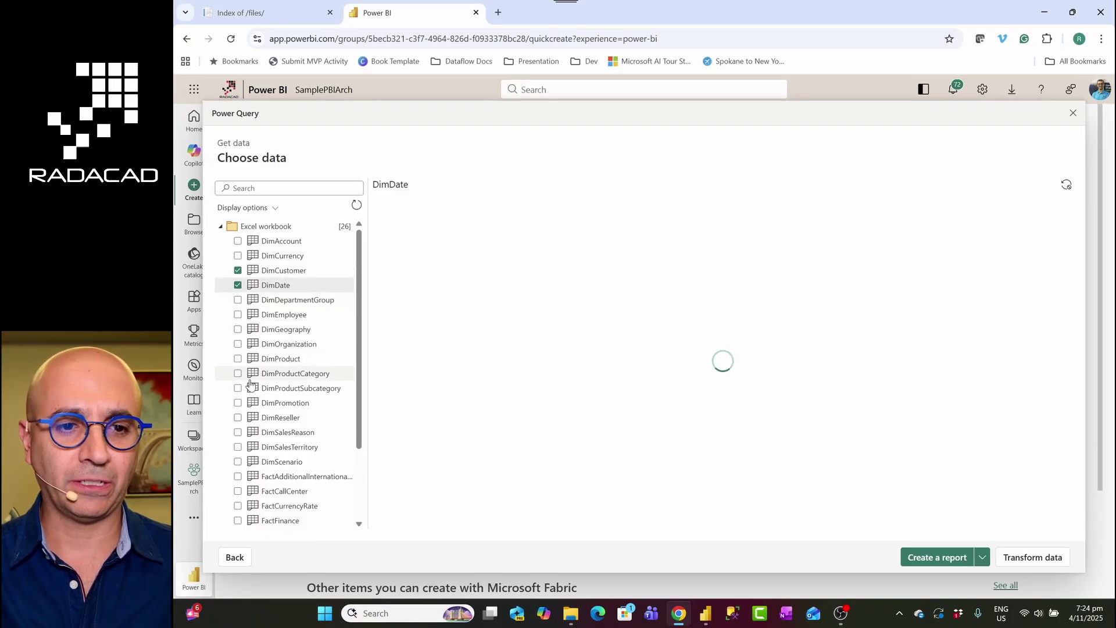
{"action": "left_click", "coordinate": [238, 359]}
{"action": "left_click", "coordinate": [238, 373]}
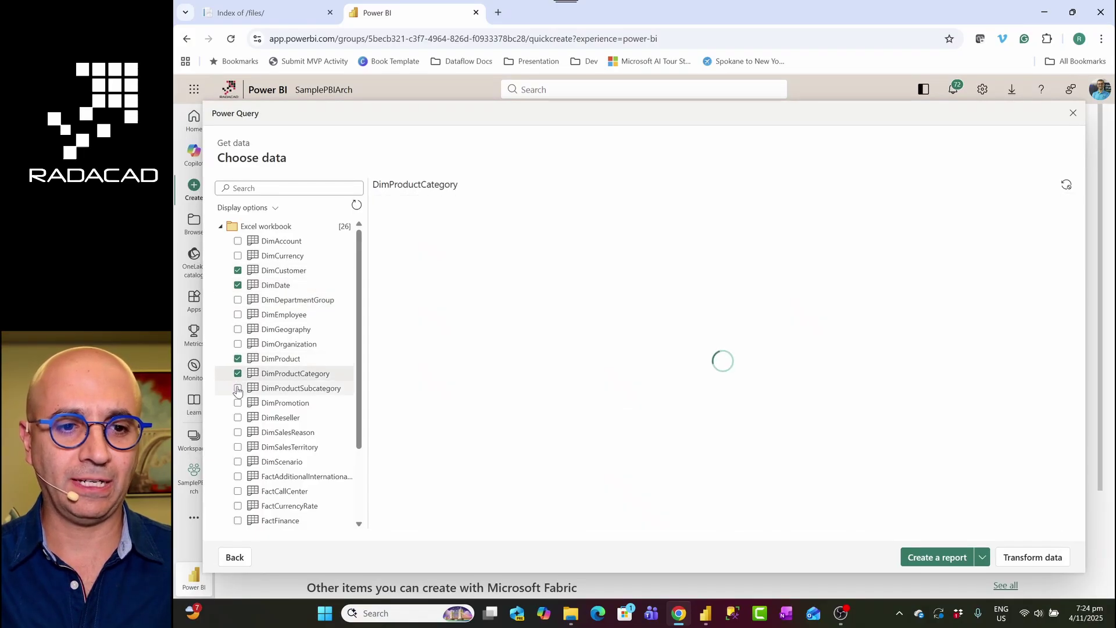
{"action": "left_click", "coordinate": [238, 388]}
{"action": "scroll", "coordinate": [264, 410], "scroll_direction": "down", "scroll_amount": 1}
{"action": "scroll", "coordinate": [264, 410], "scroll_direction": "down", "scroll_amount": 1}
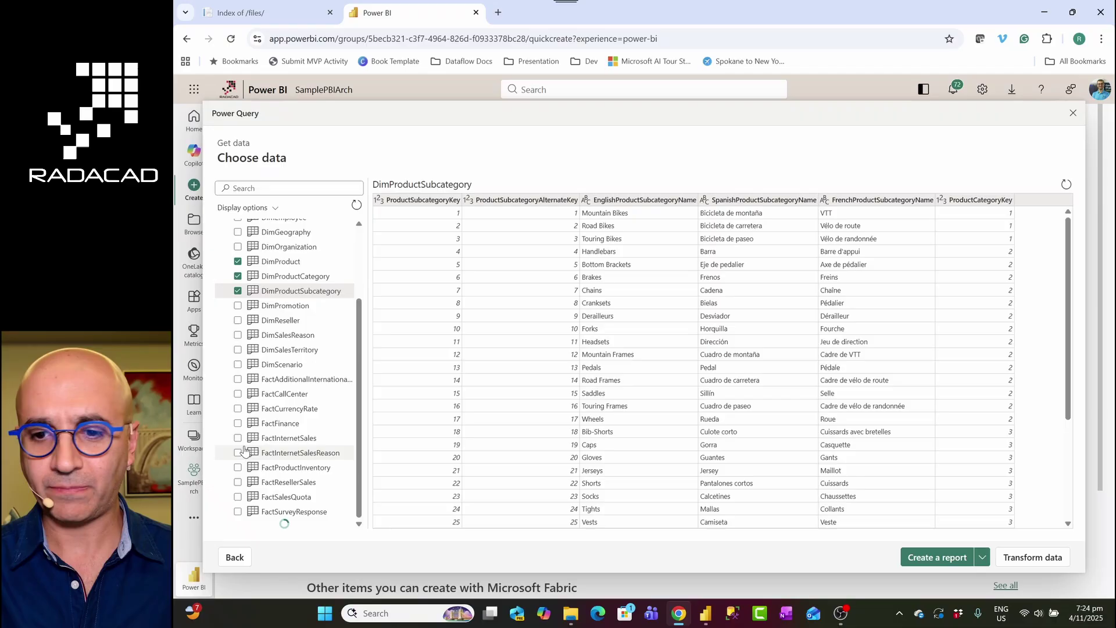
{"action": "left_click", "coordinate": [238, 438]}
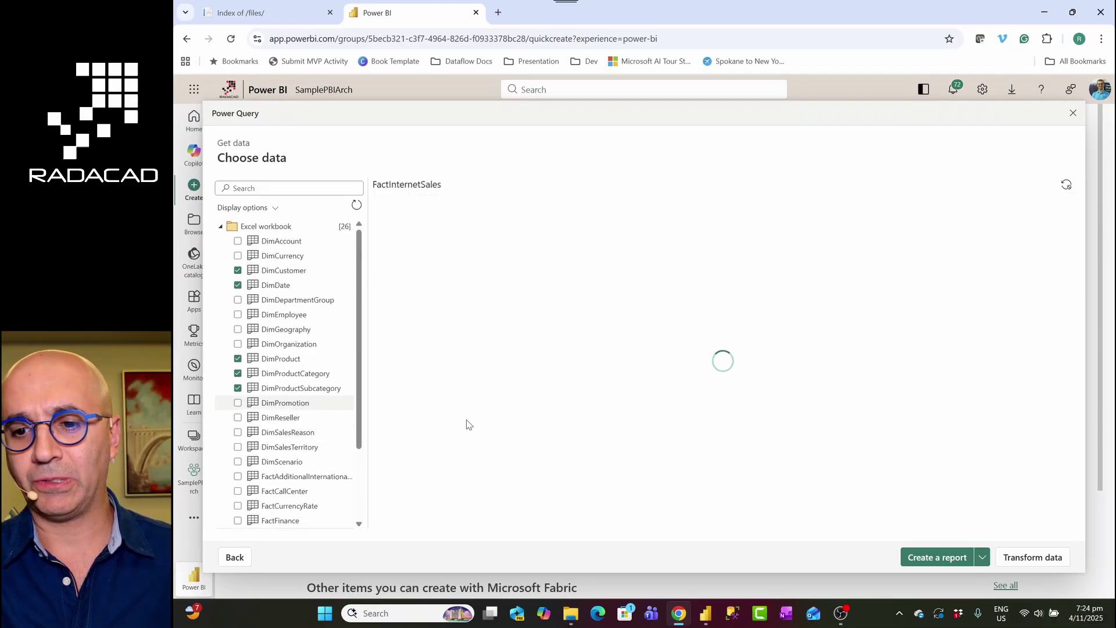
{"action": "left_click", "coordinate": [937, 557]}
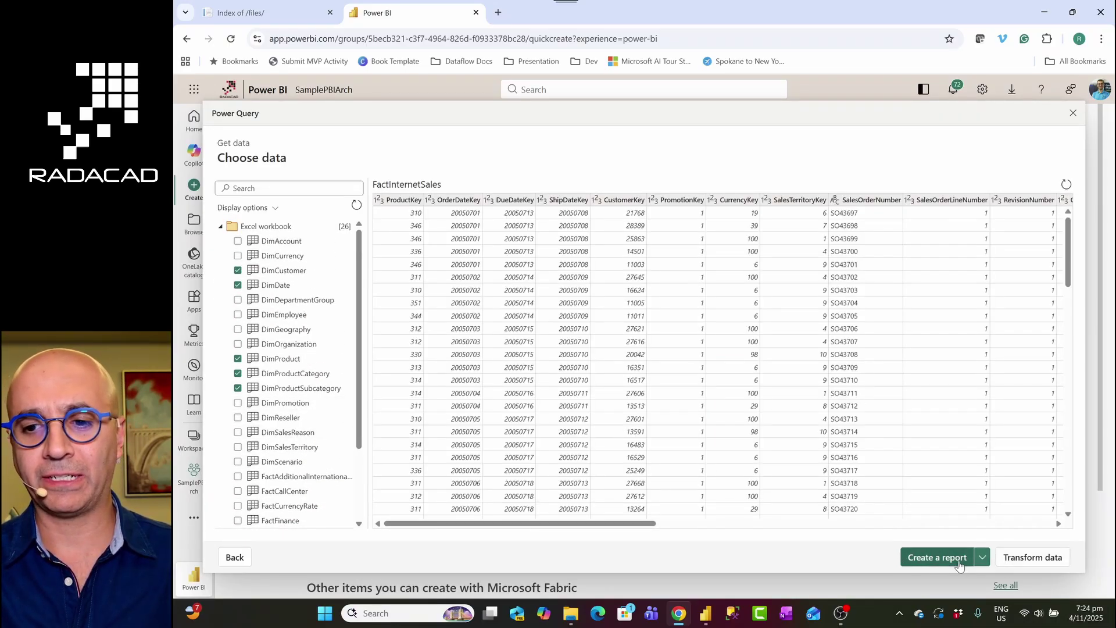
Load the six chosen tables into Power Query and scroll the diagram down to DimProduct
{"action": "left_click", "coordinate": [1035, 558]}
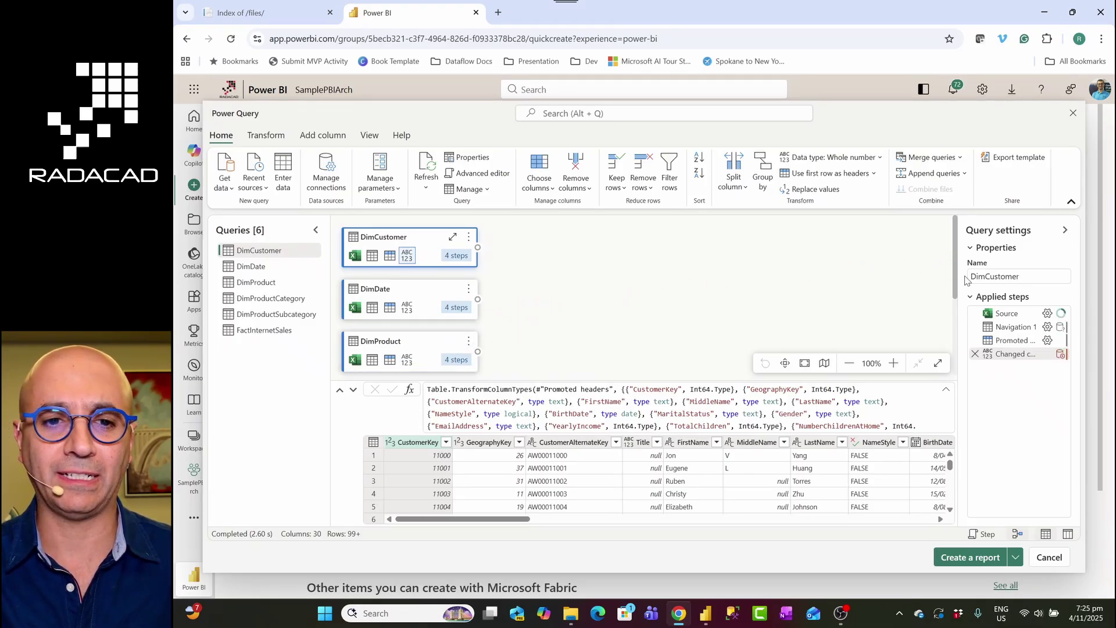
{"action": "left_click_drag", "start_coordinate": [956, 273], "coordinate": [957, 303]}
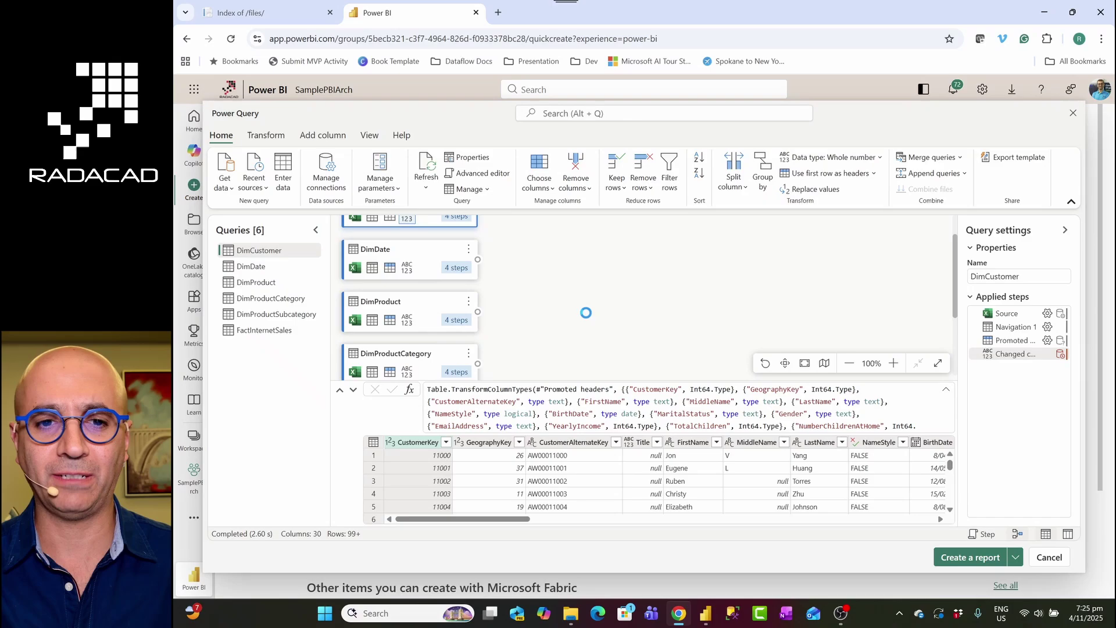
{"action": "scroll", "coordinate": [467, 301], "scroll_direction": "down", "scroll_amount": 1}
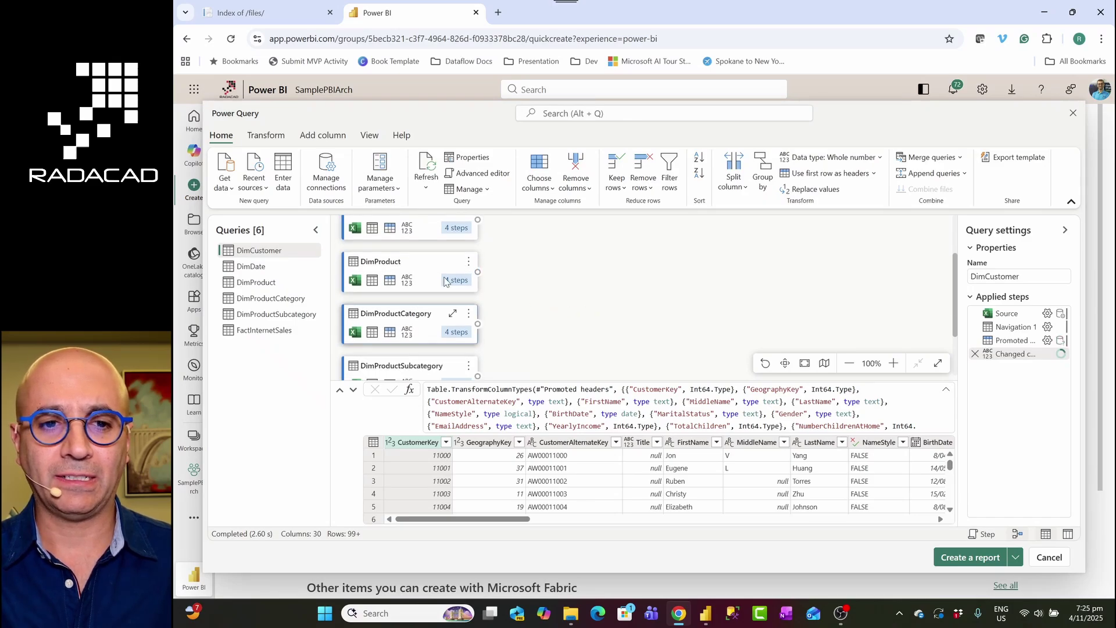
{"action": "scroll", "coordinate": [469, 299], "scroll_direction": "up", "scroll_amount": 2}
{"action": "scroll", "coordinate": [471, 297], "scroll_direction": "down", "scroll_amount": 1}
{"action": "scroll", "coordinate": [471, 298], "scroll_direction": "down", "scroll_amount": 1}
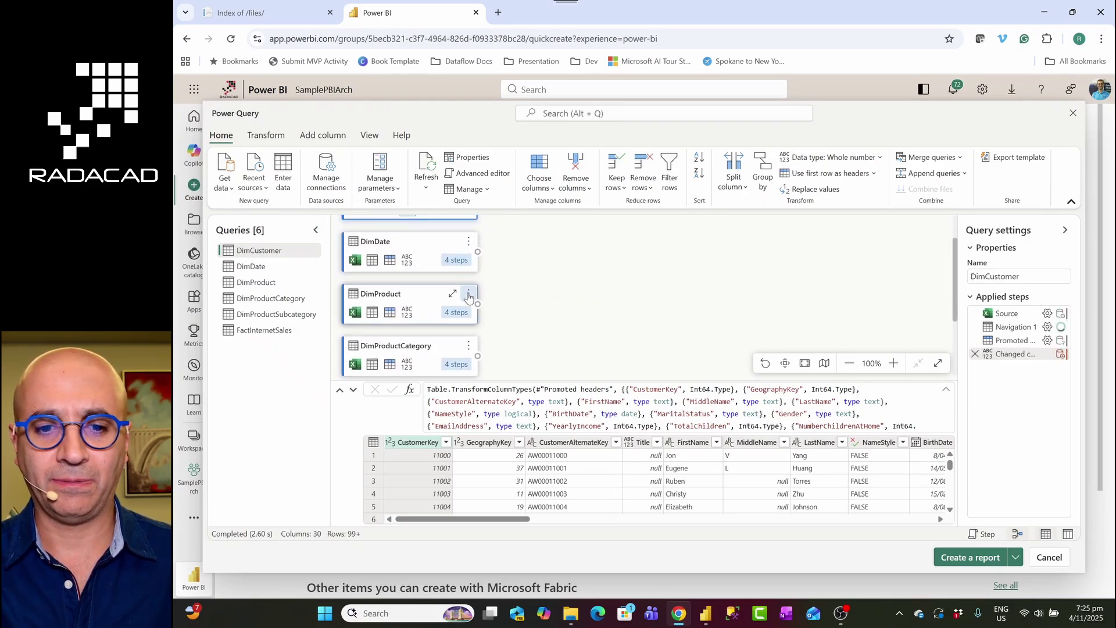
Left-outer merge DimProductSubcategory into DimProduct on ProductSubcategoryKey
{"action": "left_click", "coordinate": [468, 294]}
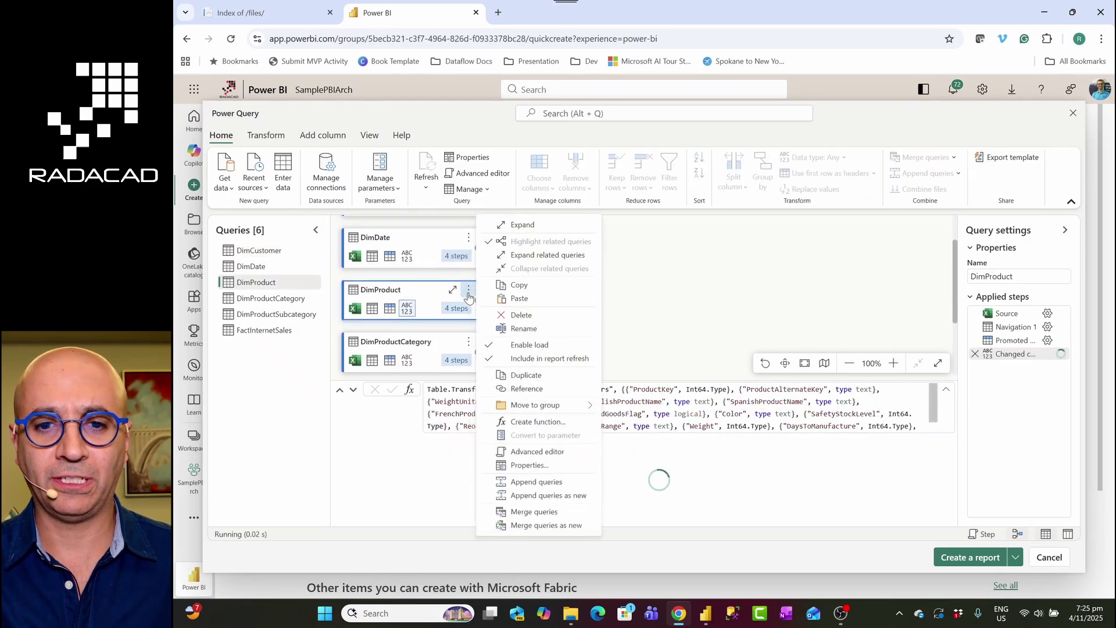
{"action": "left_click", "coordinate": [520, 514]}
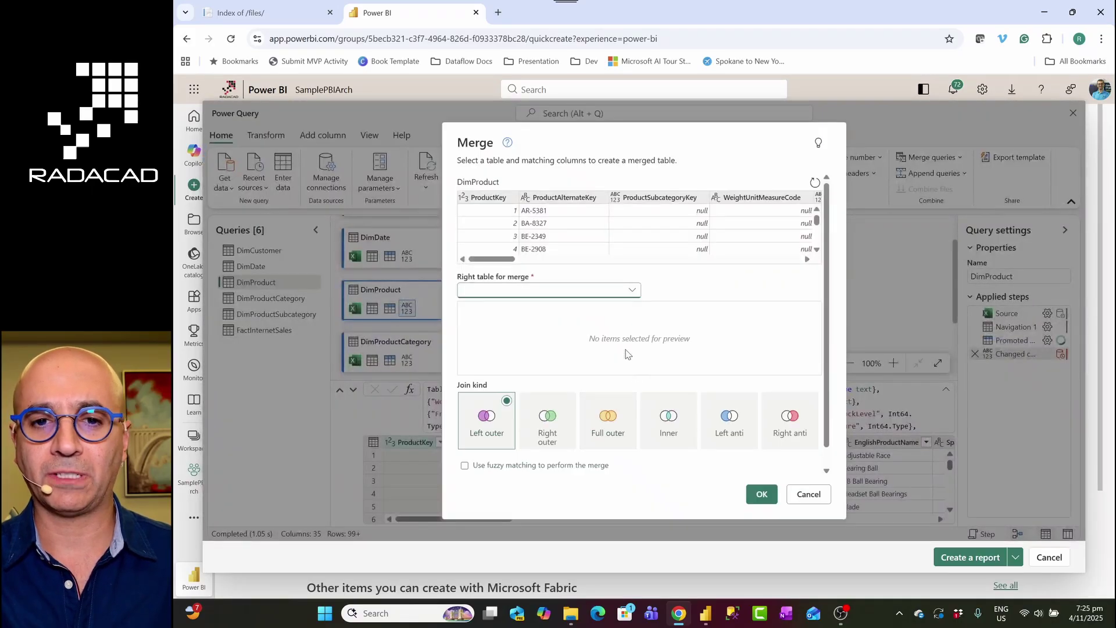
{"action": "left_click", "coordinate": [632, 292]}
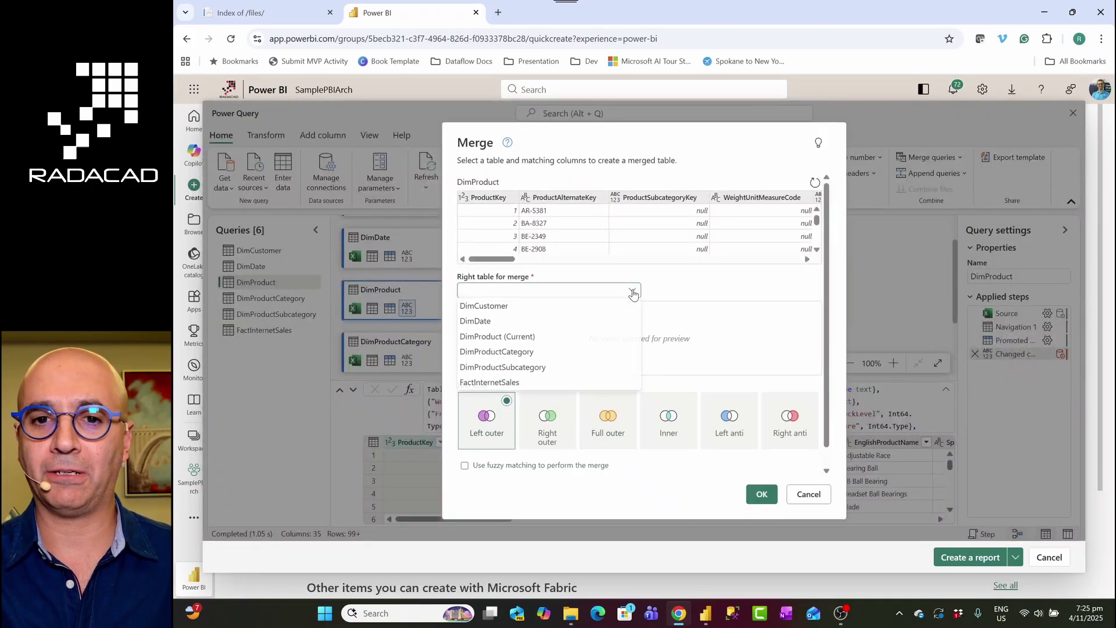
{"action": "left_click", "coordinate": [488, 367]}
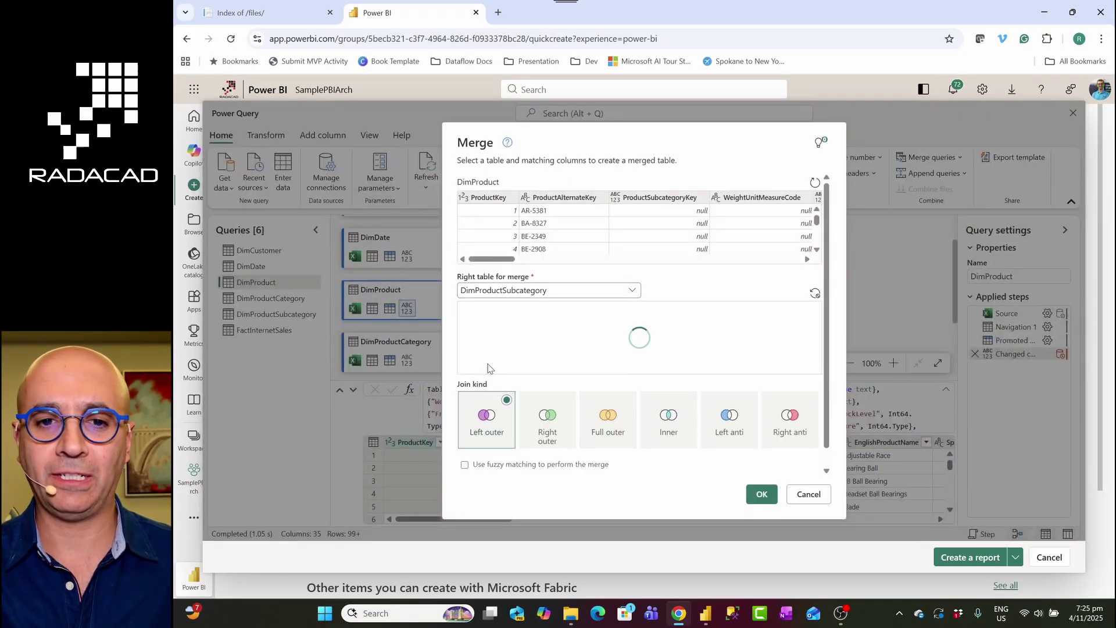
{"action": "left_click", "coordinate": [657, 199]}
{"action": "left_click", "coordinate": [515, 312]}
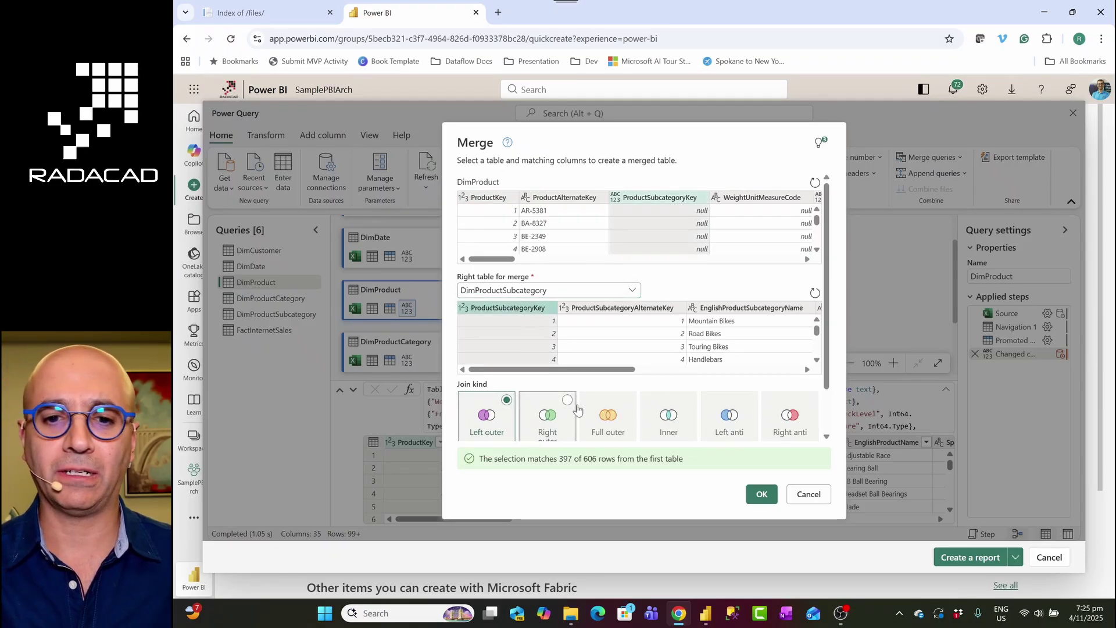
{"action": "scroll", "coordinate": [611, 402], "scroll_direction": "down", "scroll_amount": 1}
{"action": "left_click", "coordinate": [754, 494]}
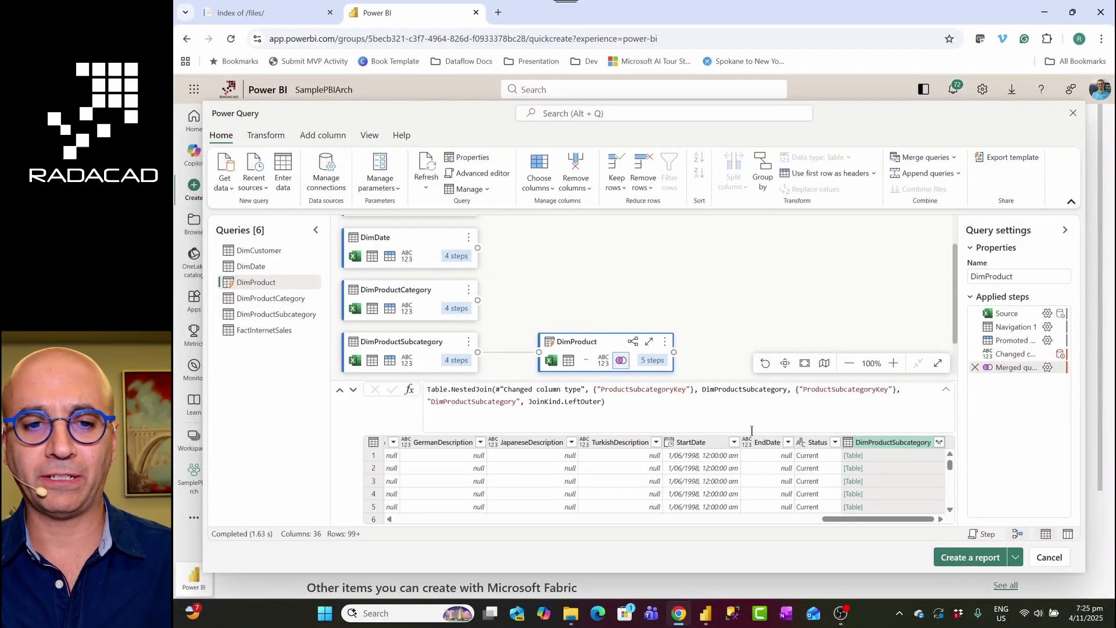
Select ProductKey, EnglishProductName, Color and DimProductSubcategory and apply Remove other columns
{"action": "left_click_drag", "start_coordinate": [837, 519], "coordinate": [410, 519]}
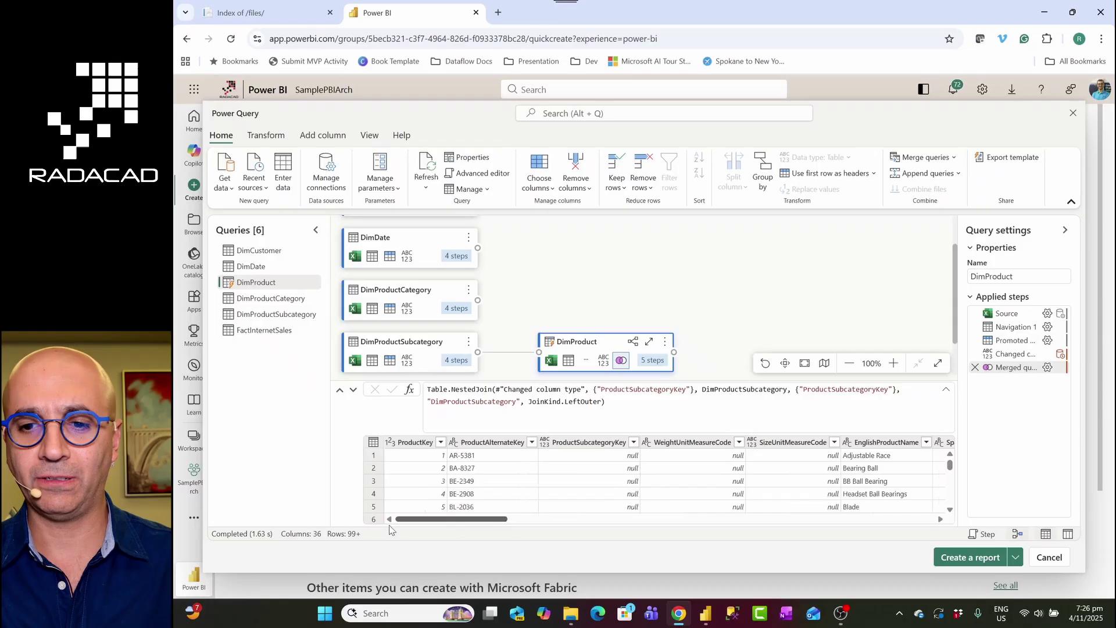
{"action": "left_click", "coordinate": [419, 445]}
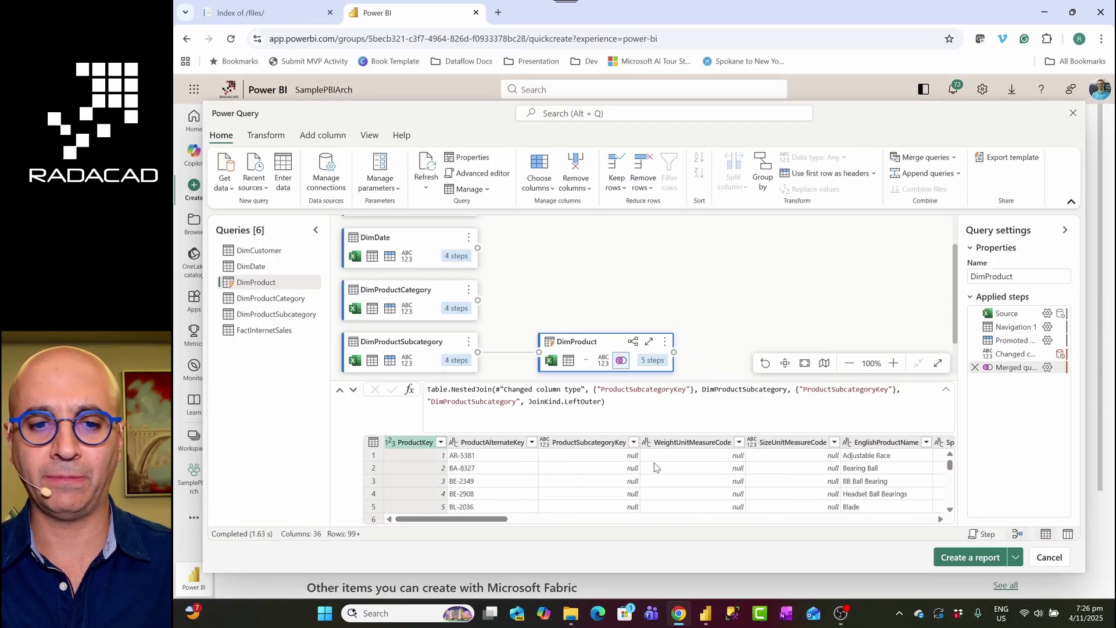
{"action": "left_click", "coordinate": [883, 444]}
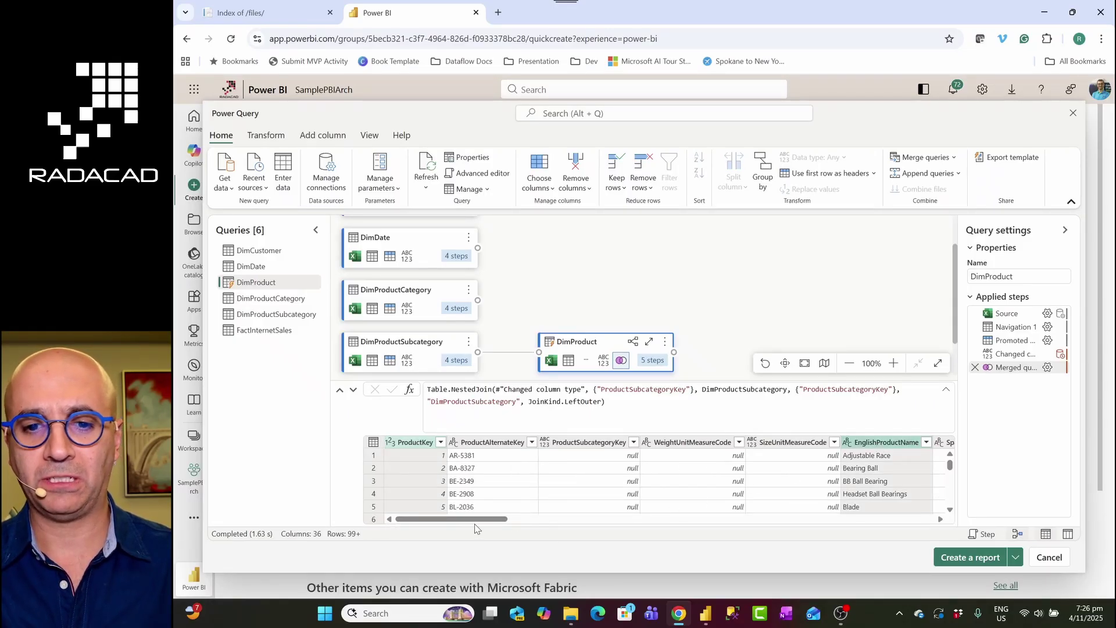
{"action": "left_click_drag", "start_coordinate": [476, 526], "coordinate": [877, 530]}
{"action": "left_click", "coordinate": [552, 443]}
{"action": "left_click", "coordinate": [895, 444]}
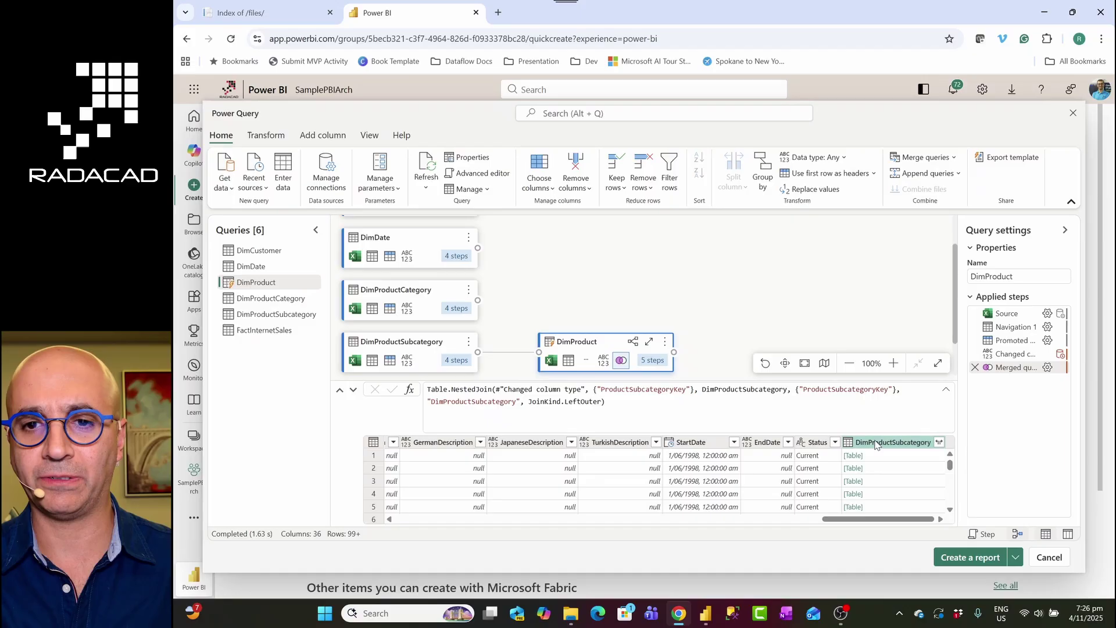
{"action": "right_click", "coordinate": [877, 446]}
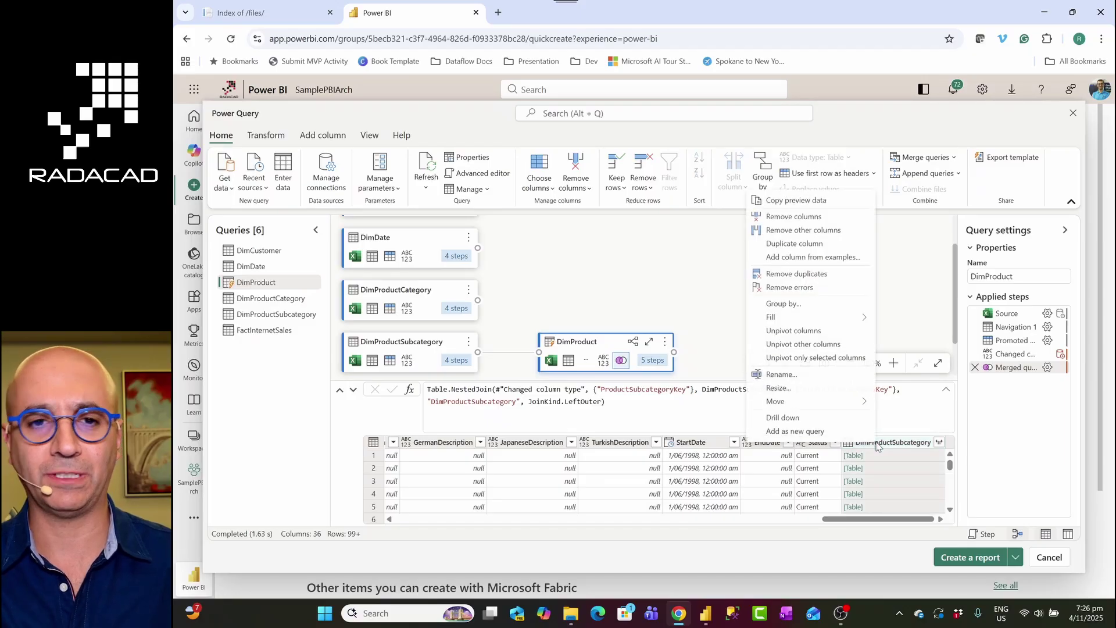
{"action": "left_click", "coordinate": [798, 235]}
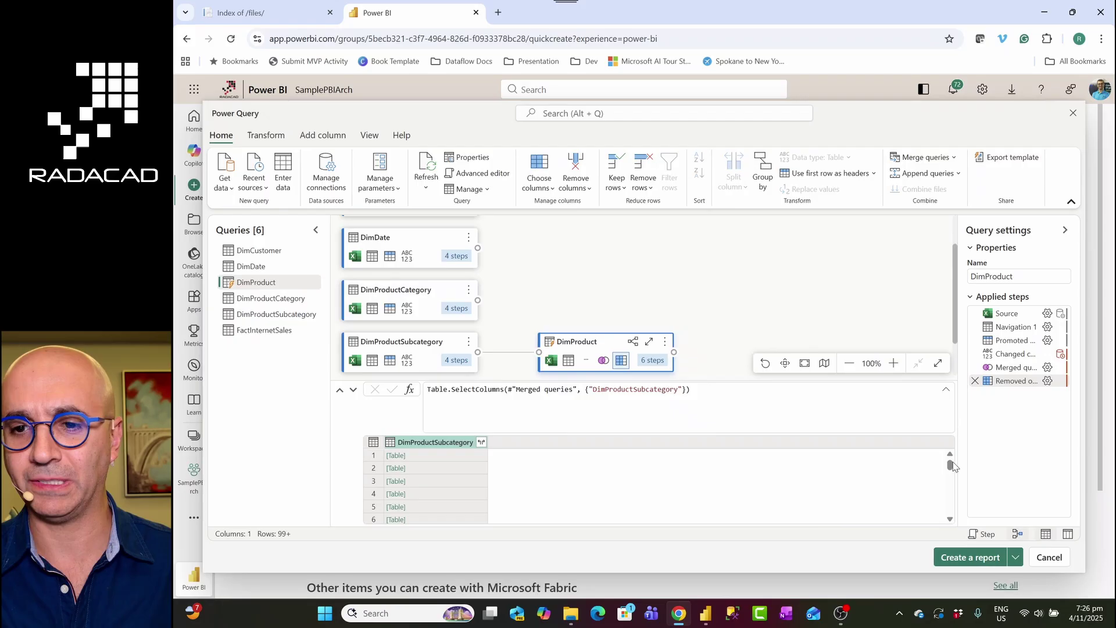
Delete the mistaken step and redo Remove other columns keeping the four intended columns
{"action": "mouse_move", "coordinate": [974, 385]}
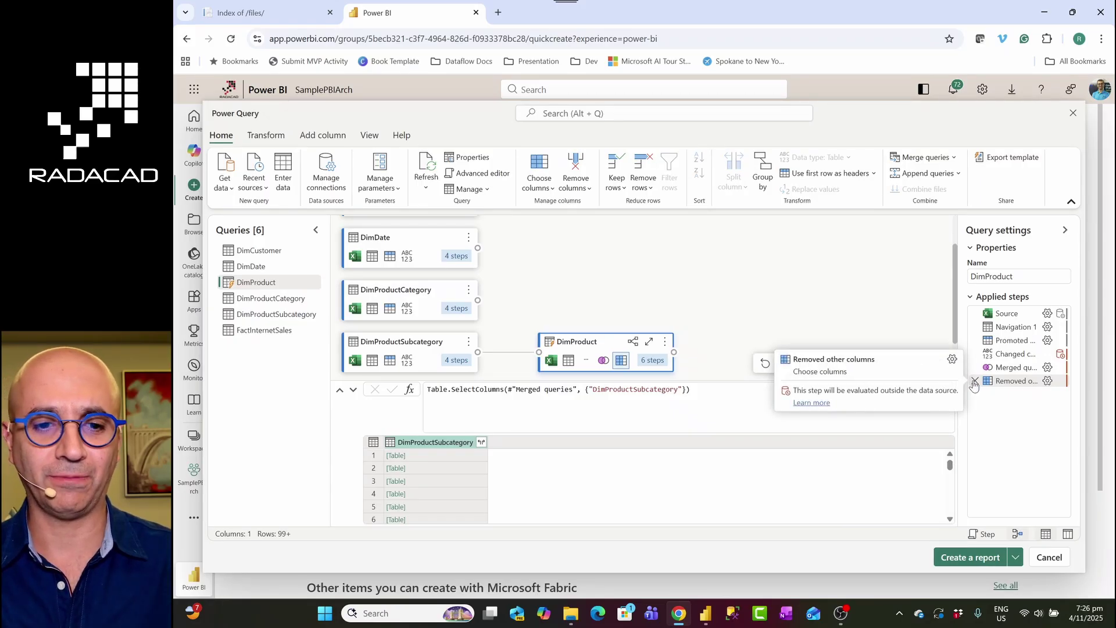
{"action": "left_click", "coordinate": [975, 381]}
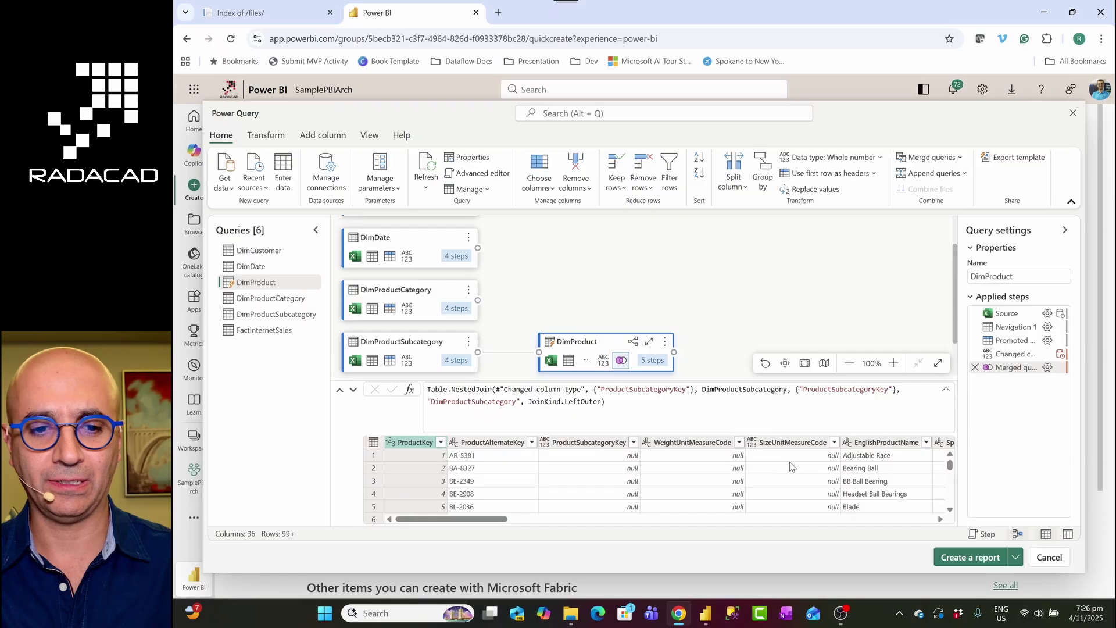
{"action": "left_click", "coordinate": [881, 443]}
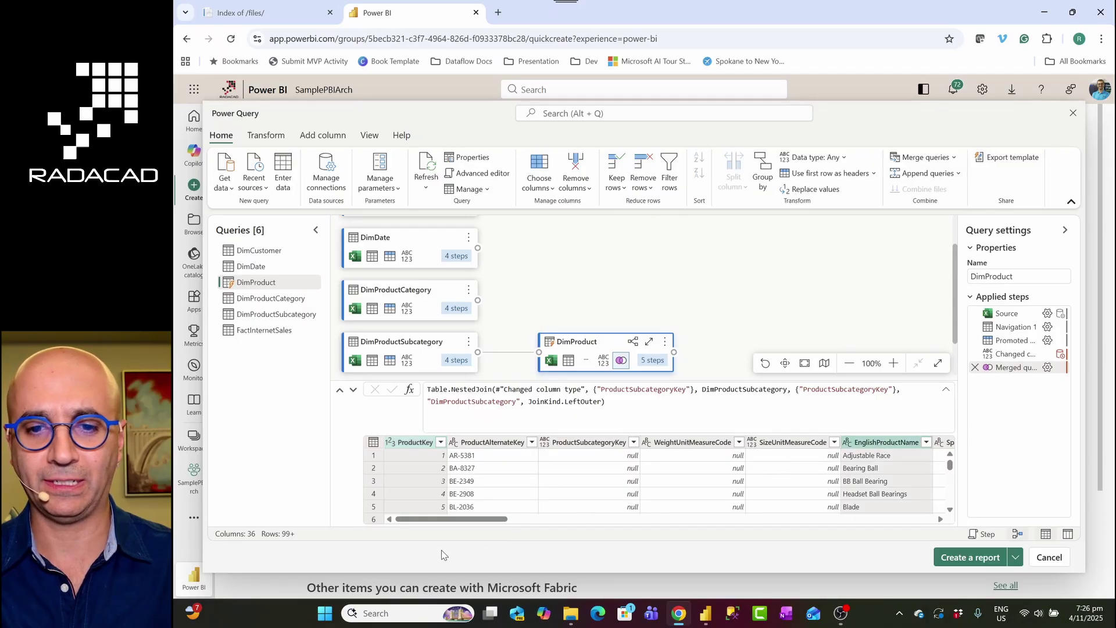
{"action": "left_click_drag", "start_coordinate": [450, 519], "coordinate": [928, 529]}
{"action": "left_click", "coordinate": [675, 458]}
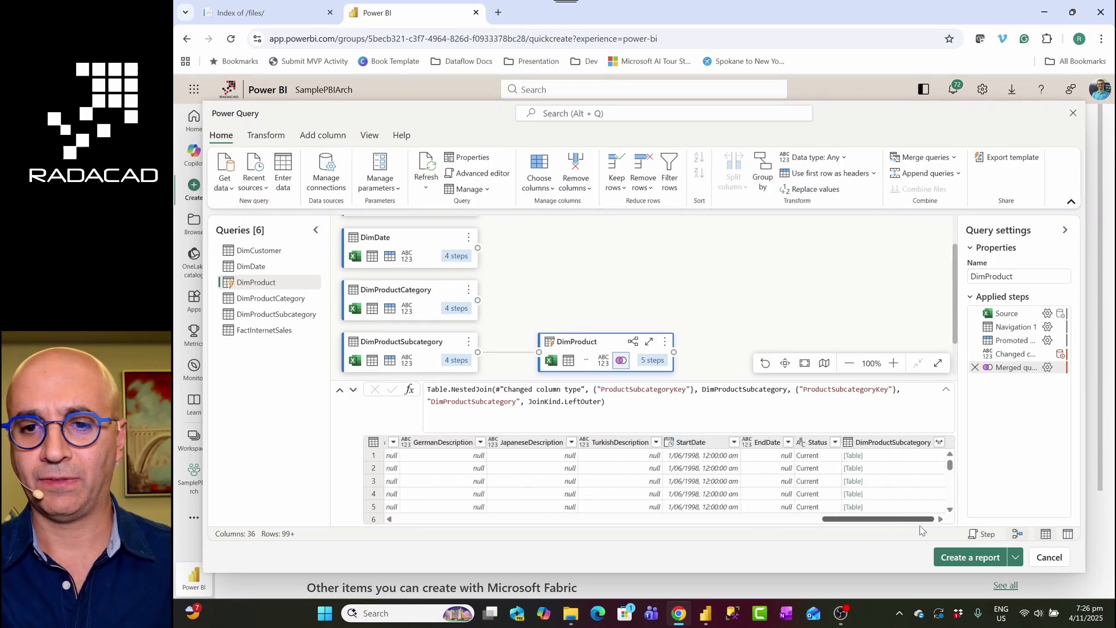
{"action": "left_click", "coordinate": [895, 446]}
{"action": "right_click", "coordinate": [895, 446]}
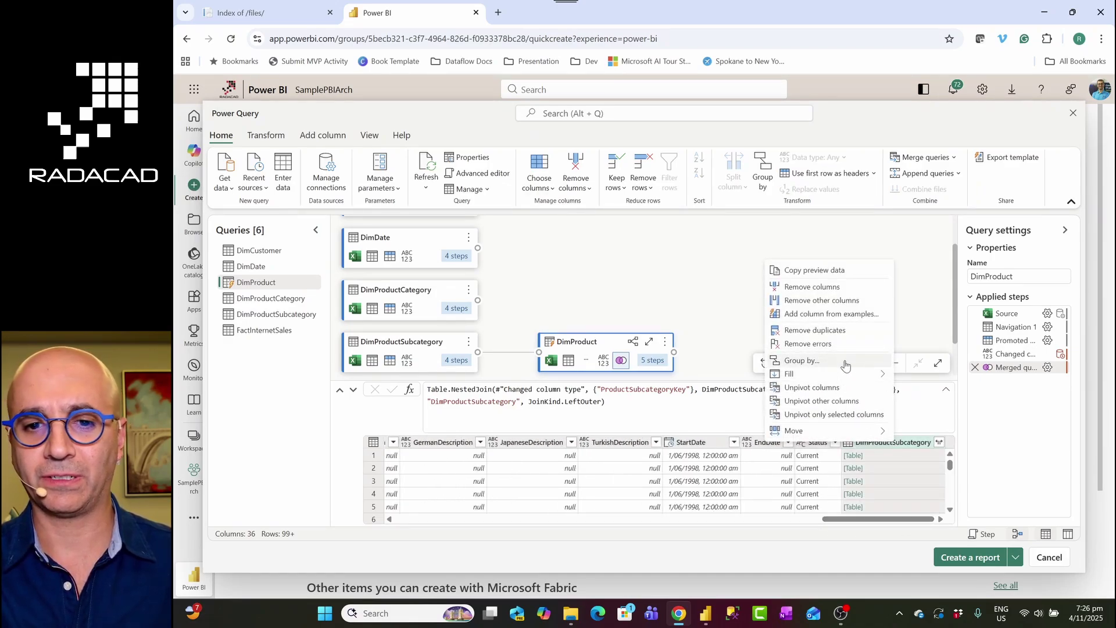
{"action": "left_click", "coordinate": [818, 301]}
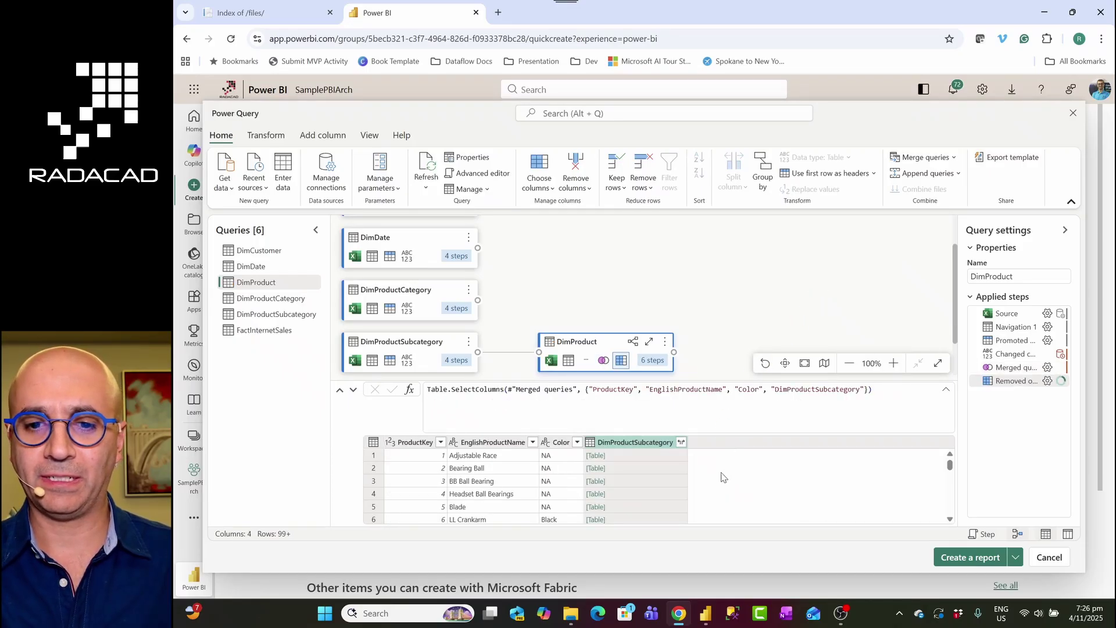
Expand DimProductSubcategory to only EnglishProductSubcategoryName and ProductCategoryKey
{"action": "left_click", "coordinate": [683, 443]}
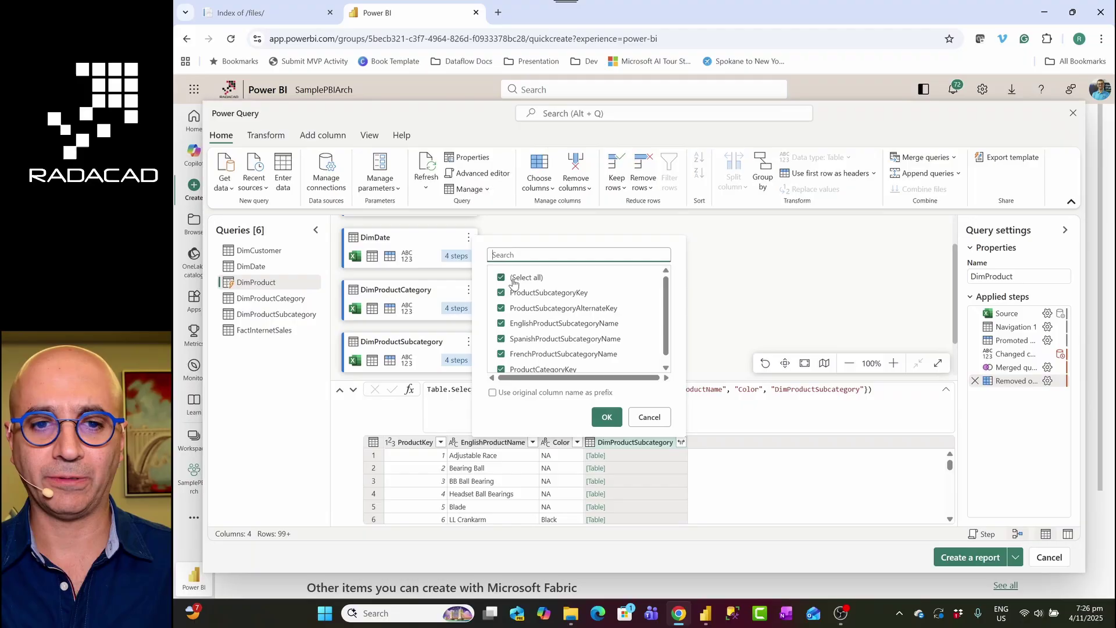
{"action": "left_click", "coordinate": [502, 278]}
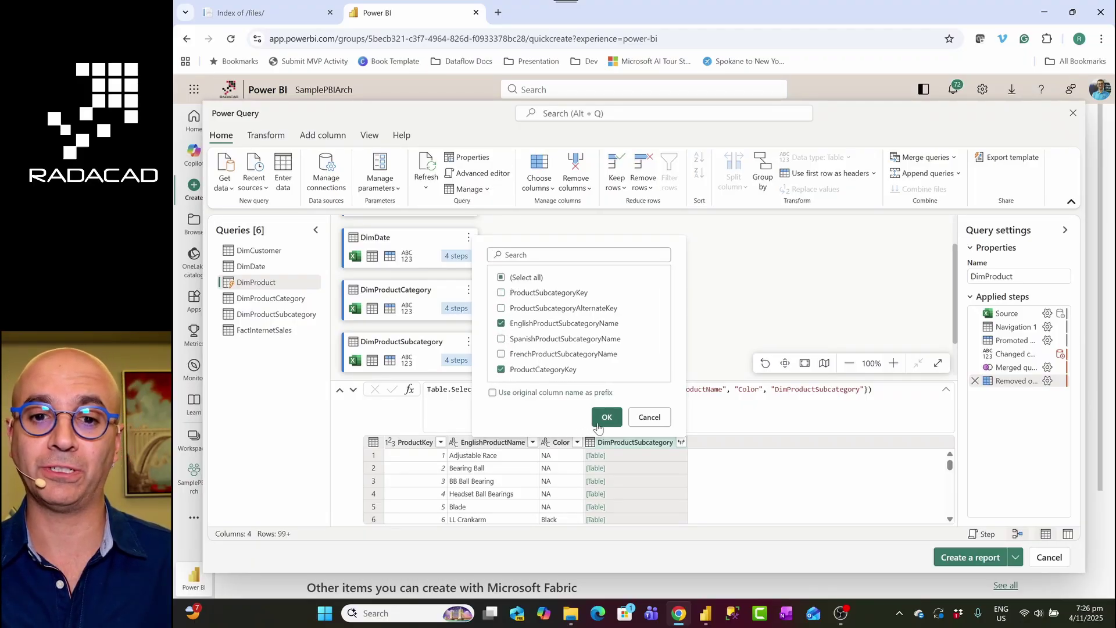
{"action": "left_click", "coordinate": [605, 417]}
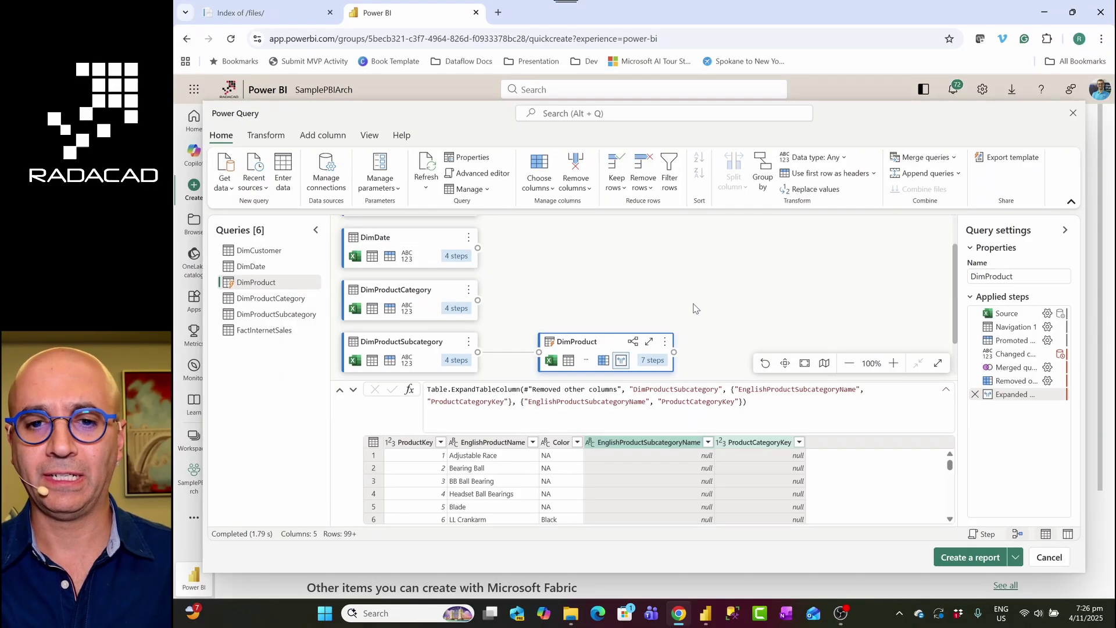
Left-outer merge DimProductCategory into DimProduct on ProductCategoryKey
{"action": "left_click", "coordinate": [665, 345]}
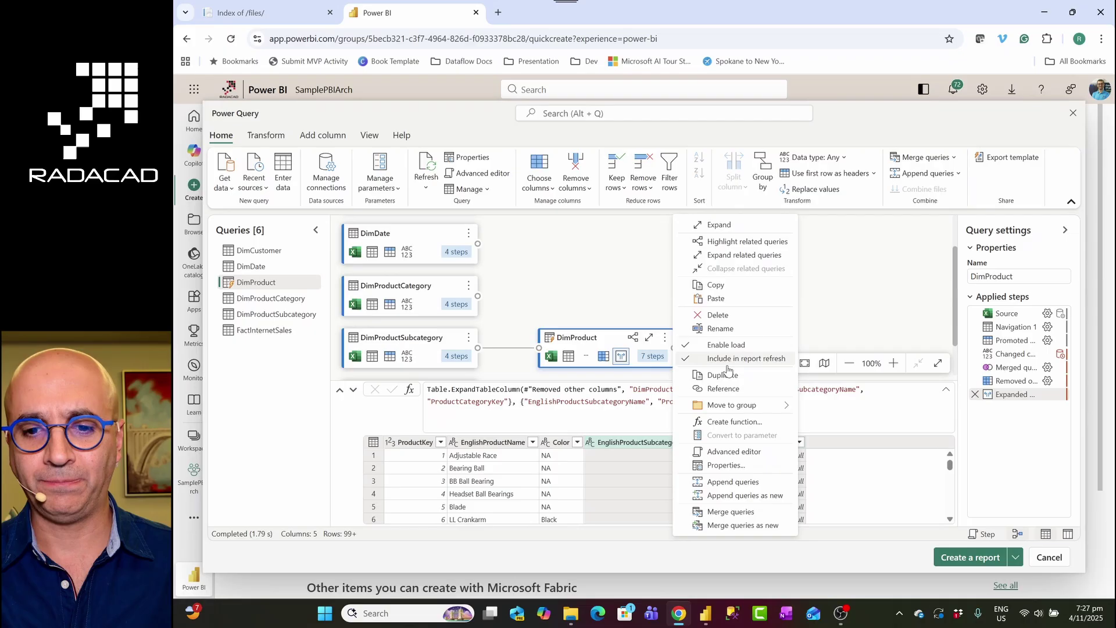
{"action": "left_click", "coordinate": [730, 513]}
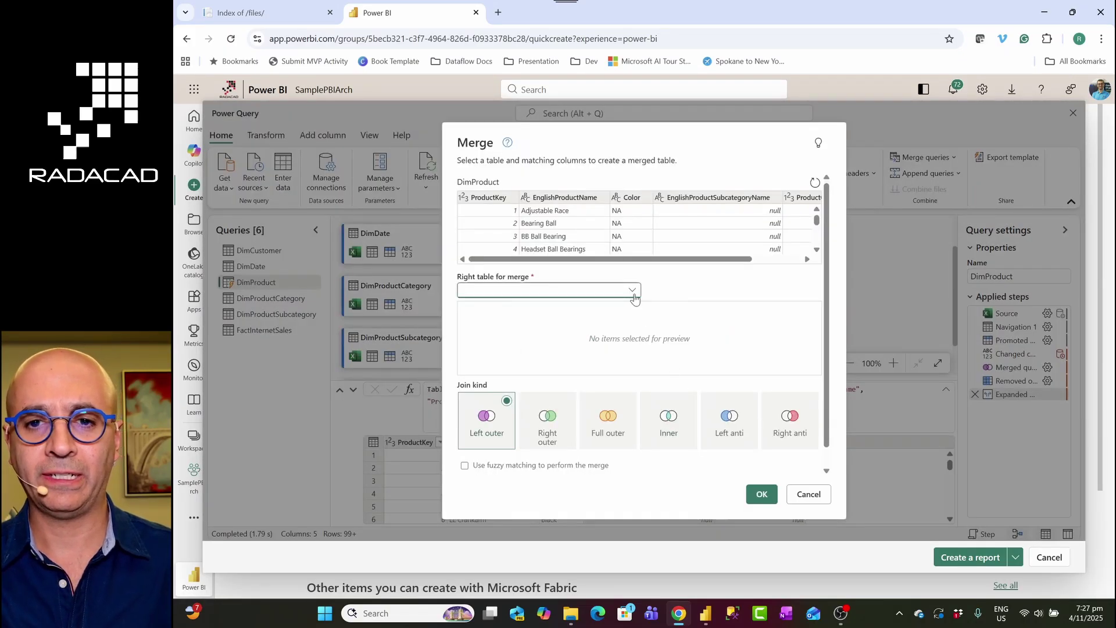
{"action": "left_click", "coordinate": [632, 290]}
{"action": "left_click", "coordinate": [501, 352]}
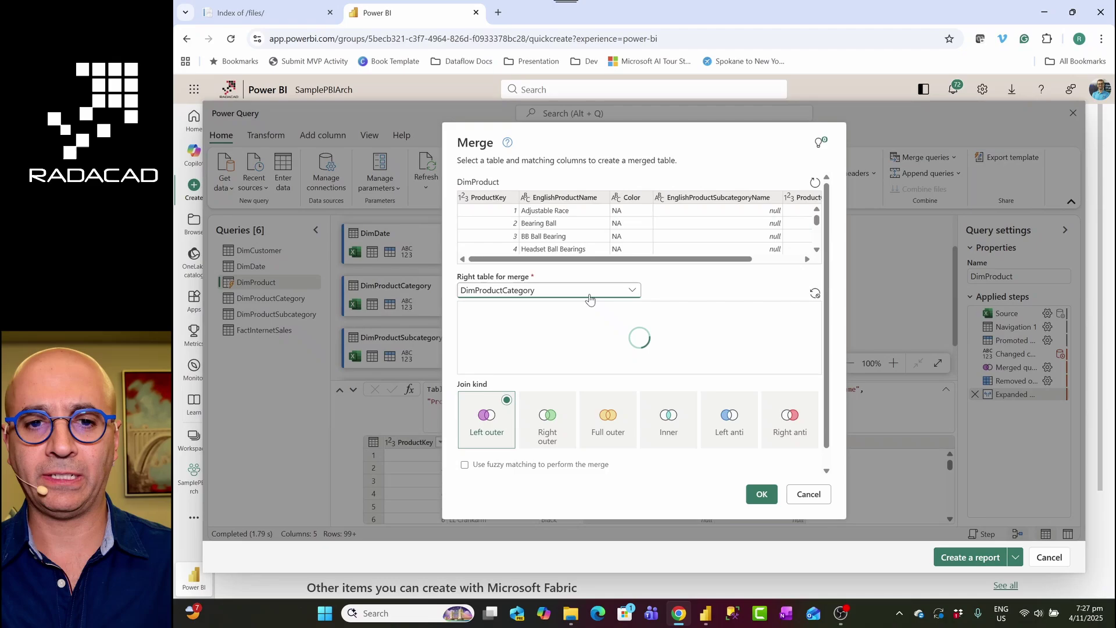
{"action": "scroll", "coordinate": [726, 209], "scroll_direction": "right", "scroll_amount": 3}
{"action": "left_click", "coordinate": [763, 198]}
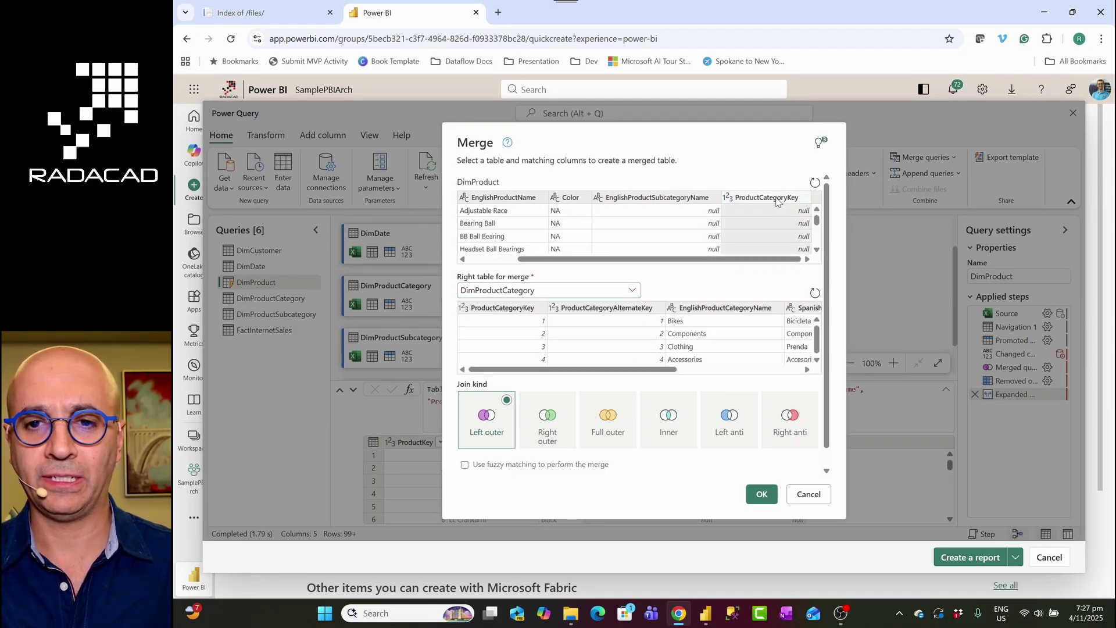
{"action": "left_click", "coordinate": [512, 310]}
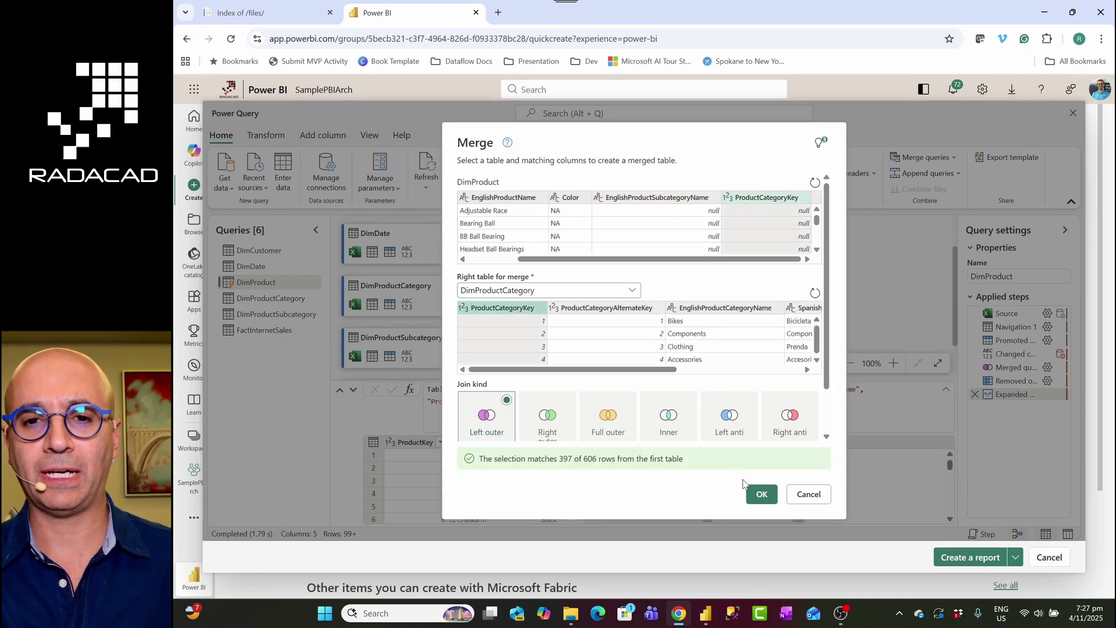
{"action": "left_click", "coordinate": [759, 495]}
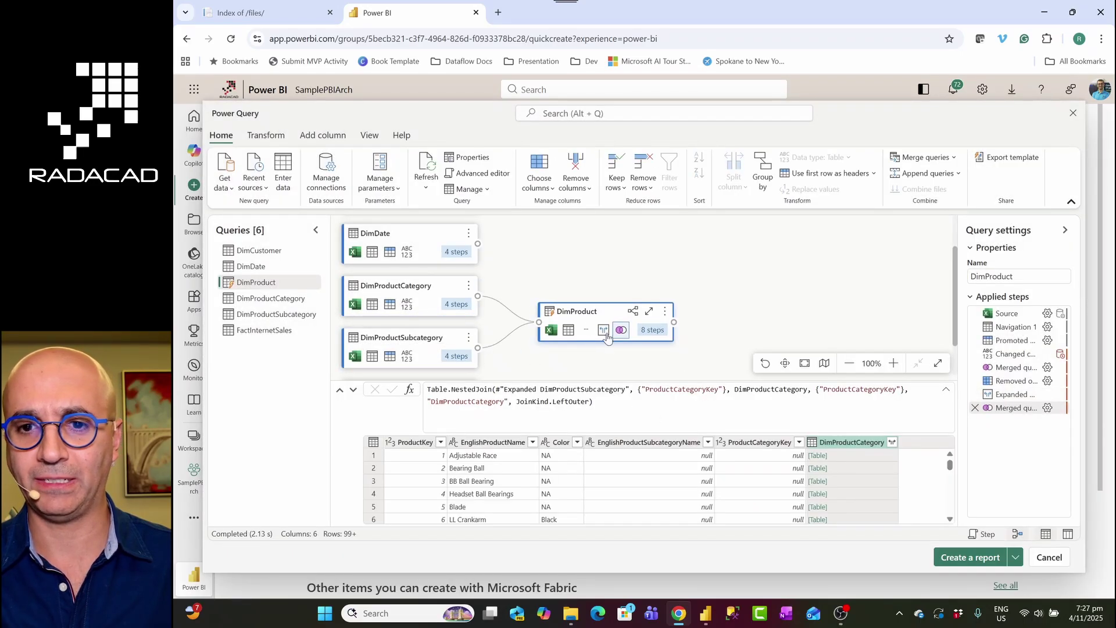
Expand DimProductCategory in DimProduct to bring in only EnglishProductCategoryName
{"action": "left_click", "coordinate": [893, 442]}
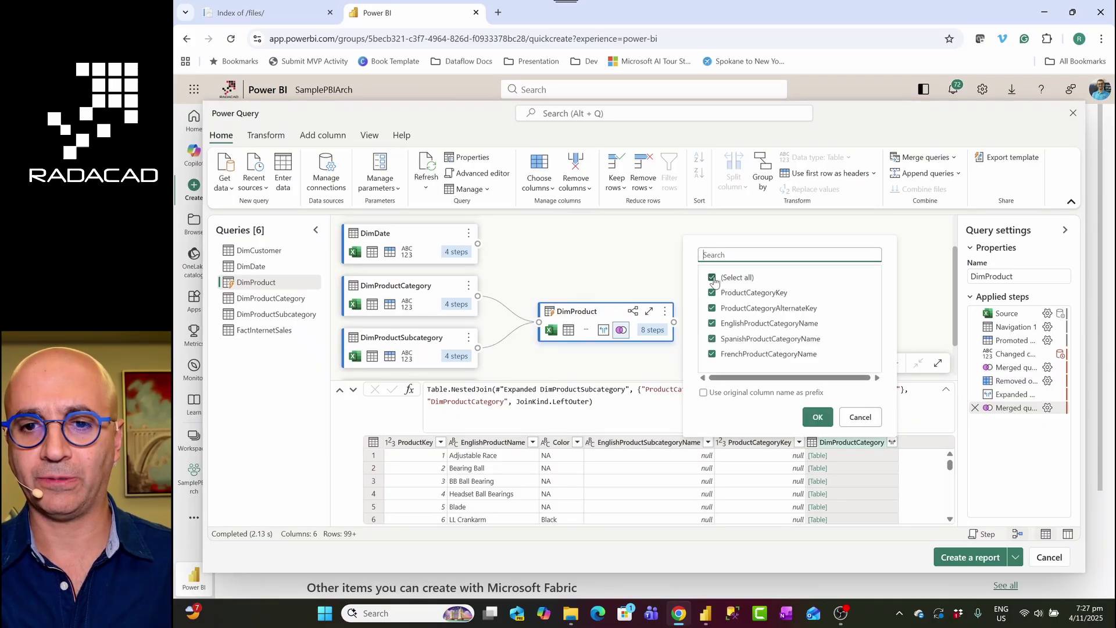
{"action": "left_click", "coordinate": [713, 278]}
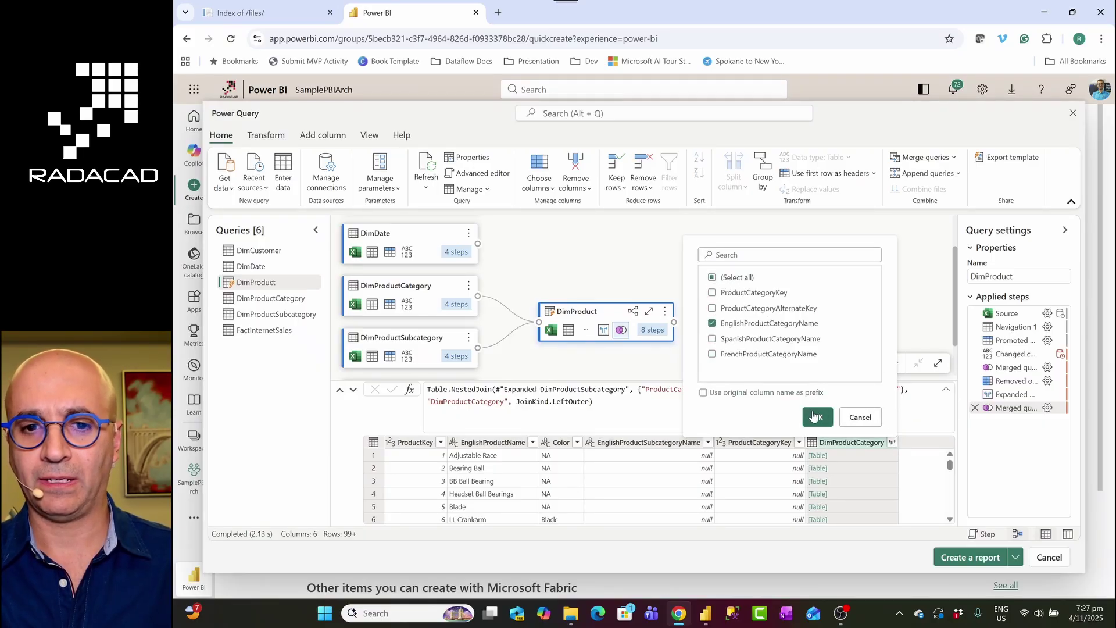
{"action": "left_click", "coordinate": [817, 417]}
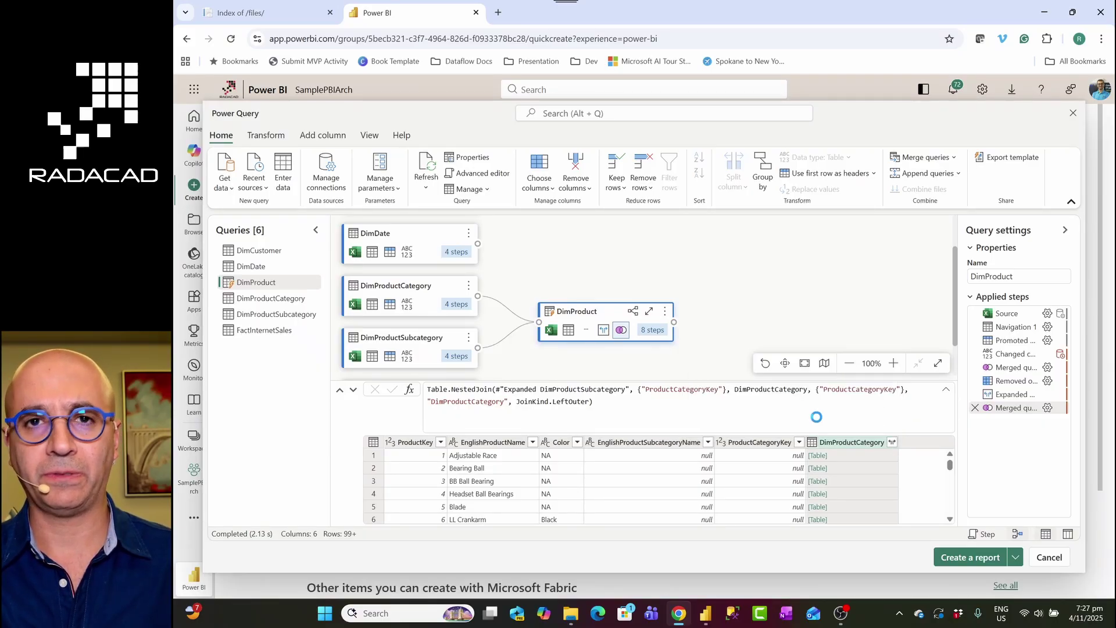
Remove the ProductCategoryKey column from DimProduct
{"action": "left_click", "coordinate": [756, 444]}
{"action": "right_click", "coordinate": [752, 446]}
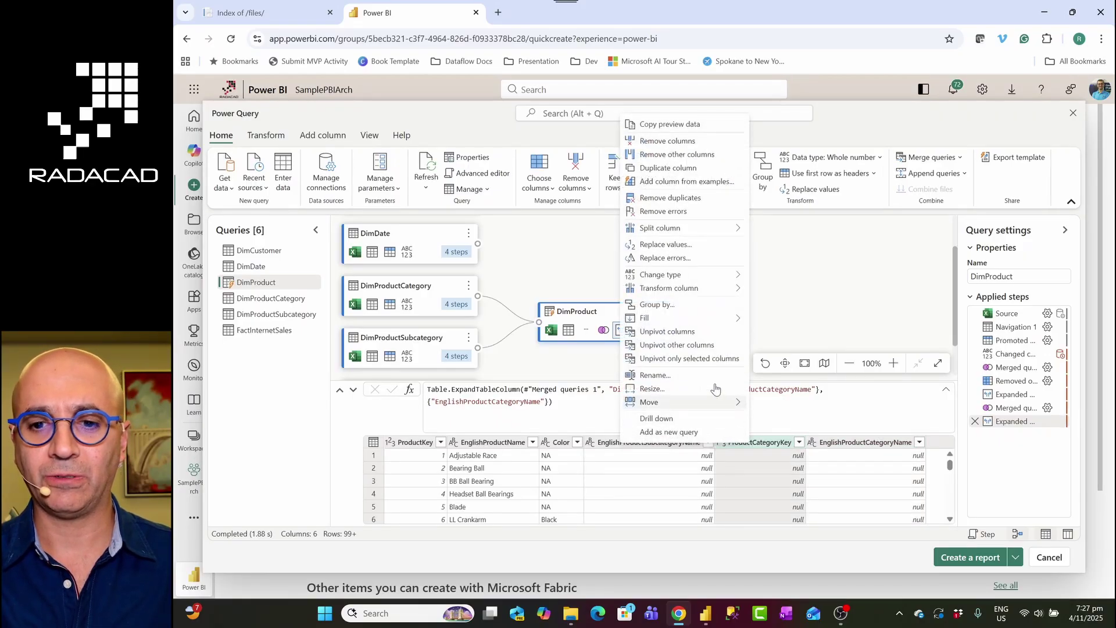
{"action": "left_click", "coordinate": [661, 142]}
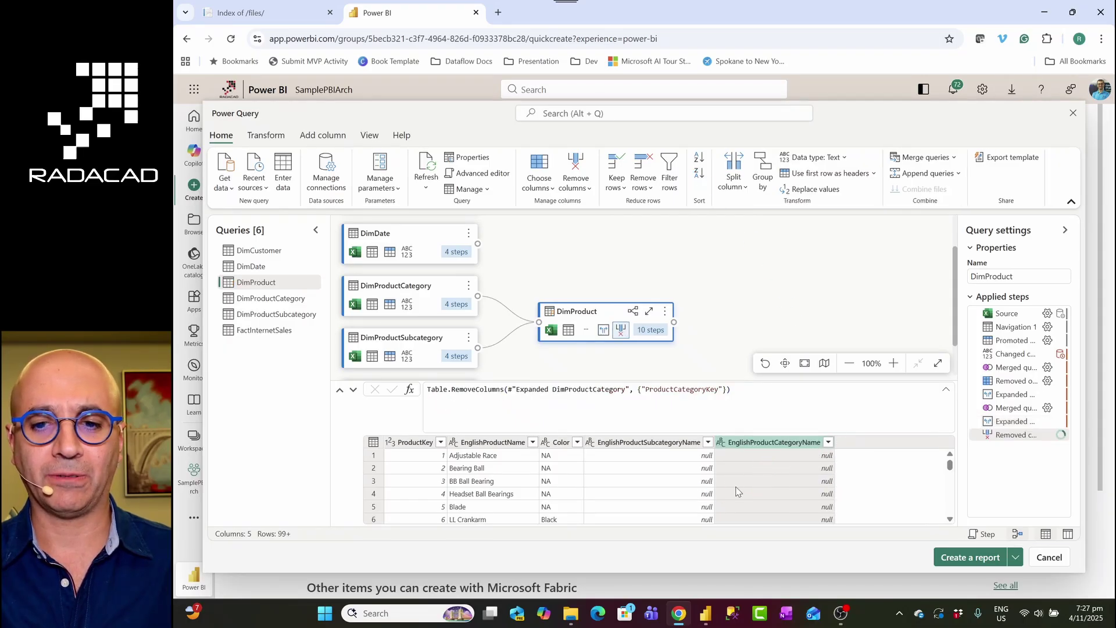
{"action": "scroll", "coordinate": [719, 490], "scroll_direction": "down", "scroll_amount": 20}
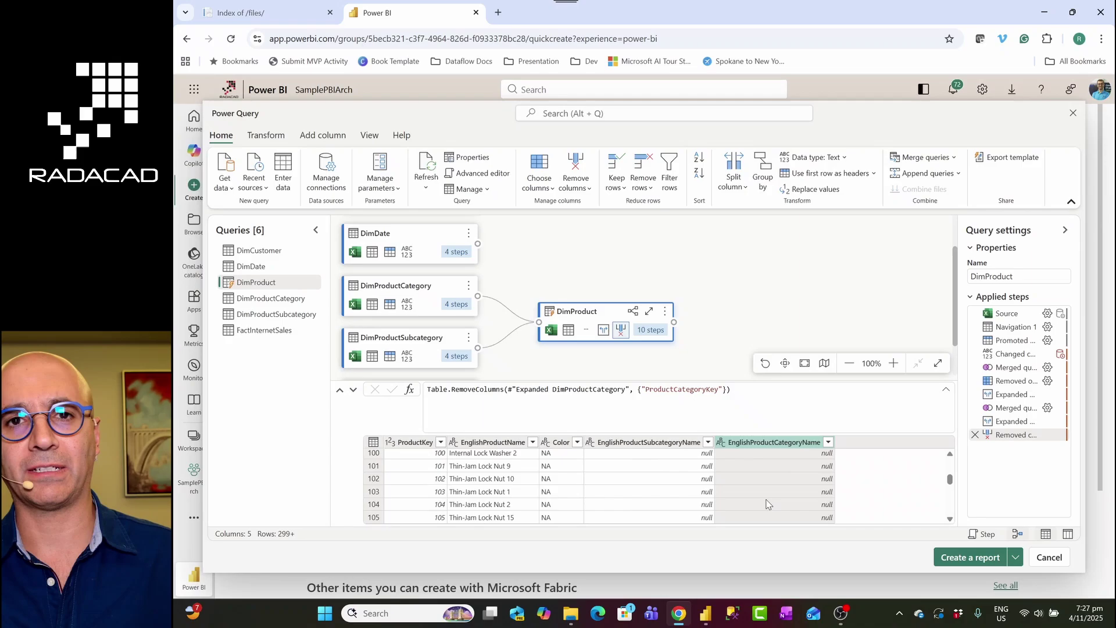
{"action": "scroll", "coordinate": [766, 502], "scroll_direction": "down", "scroll_amount": 20}
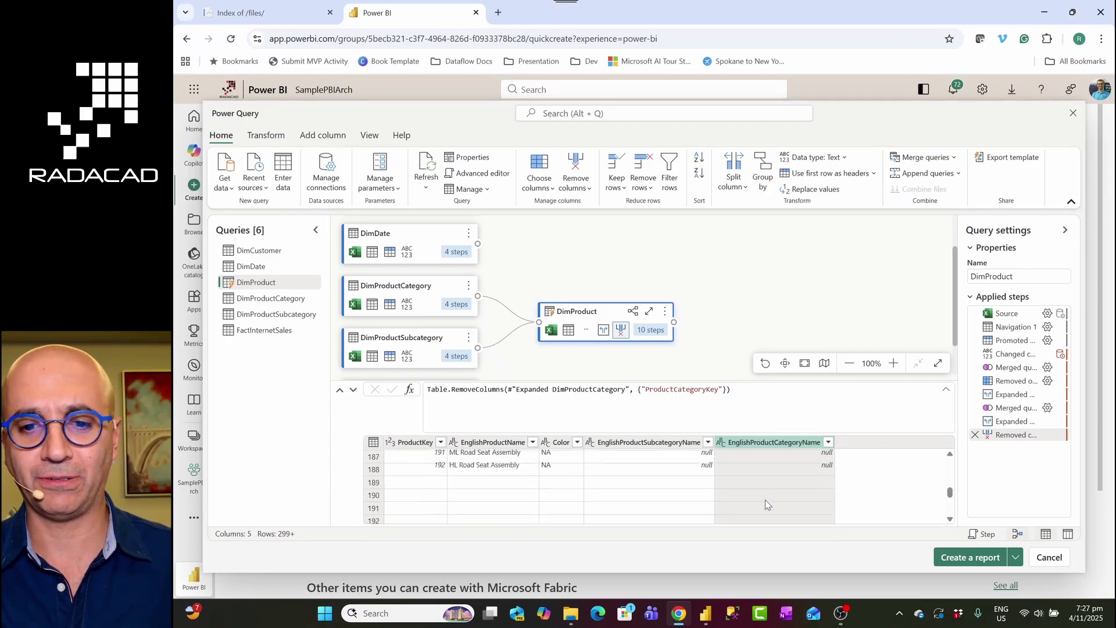
{"action": "scroll", "coordinate": [766, 504], "scroll_direction": "down", "scroll_amount": 10}
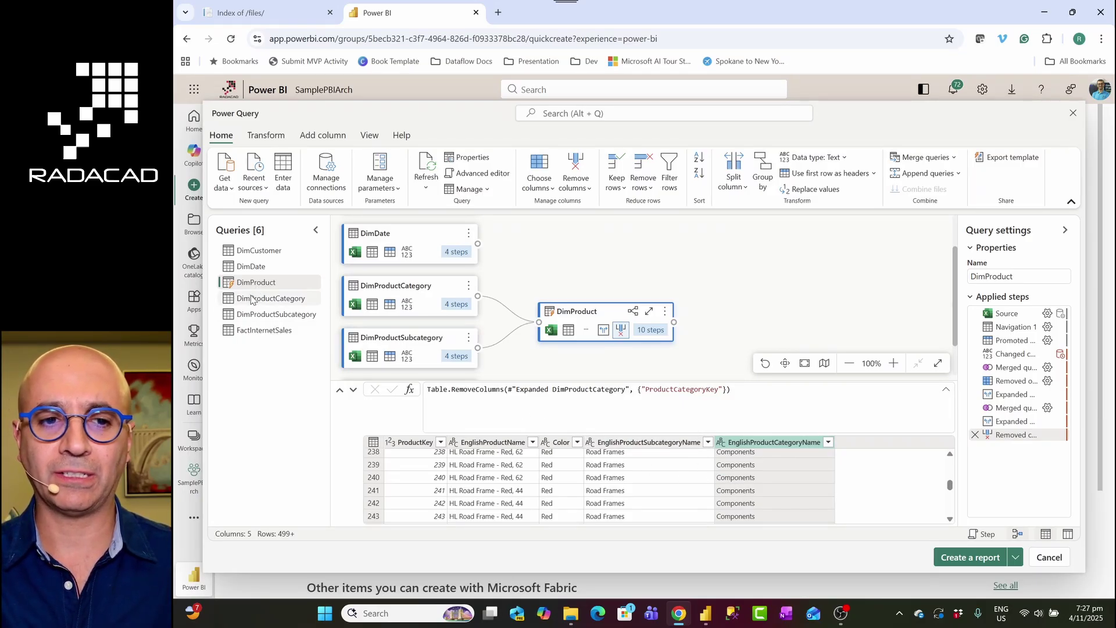
Untick Enable load on both the DimProductCategory and DimProductSubcategory queries
{"action": "left_click", "coordinate": [266, 299]}
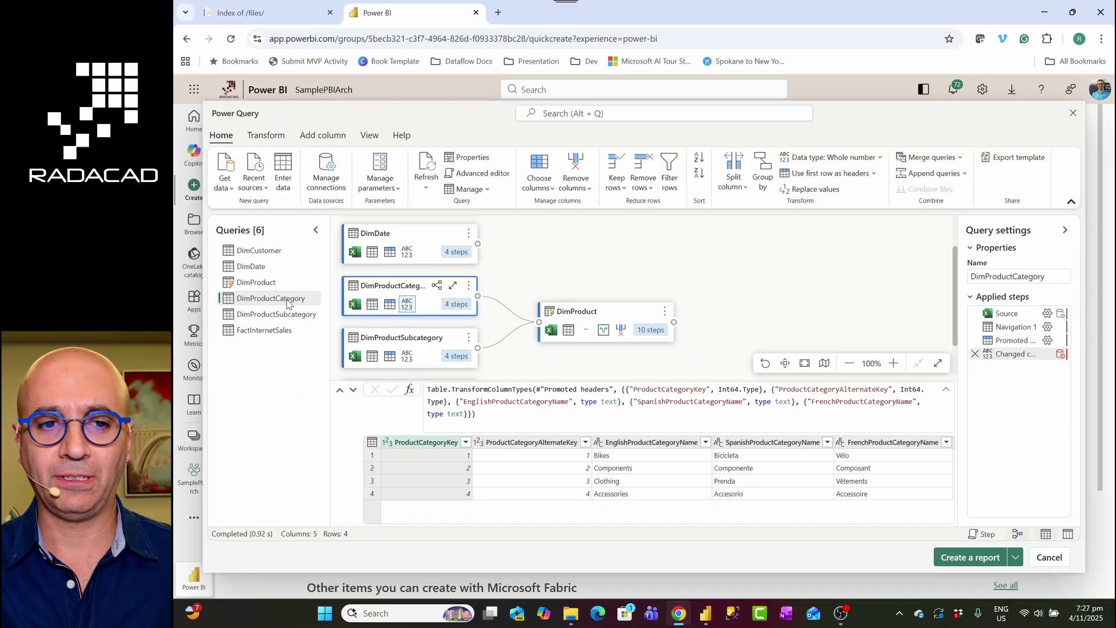
{"action": "right_click", "coordinate": [288, 304]}
{"action": "left_click", "coordinate": [342, 371]}
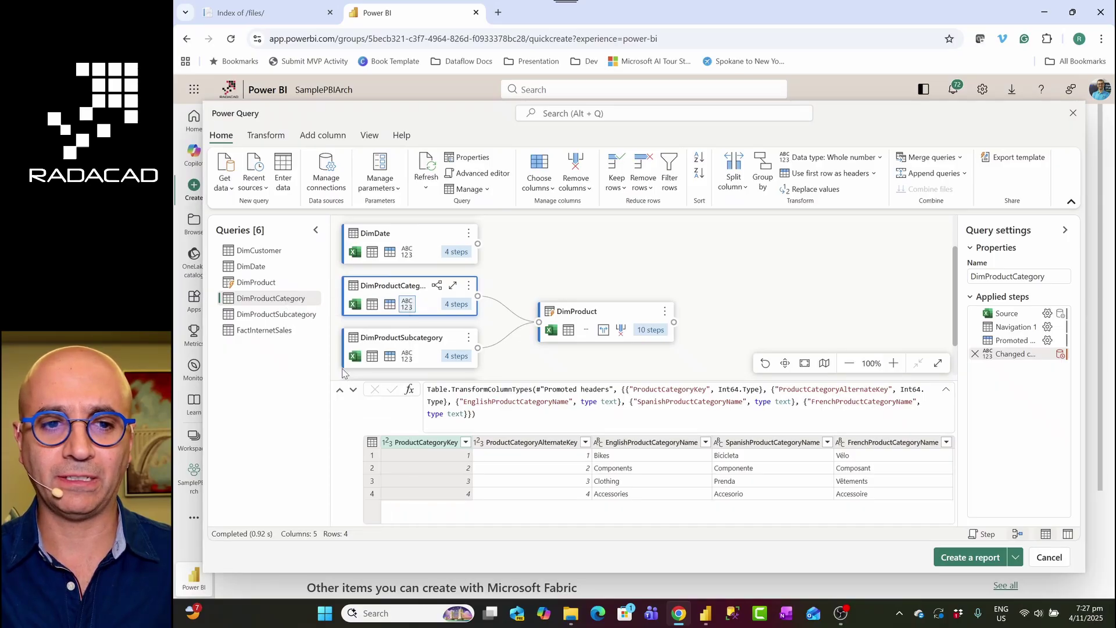
{"action": "right_click", "coordinate": [302, 320]}
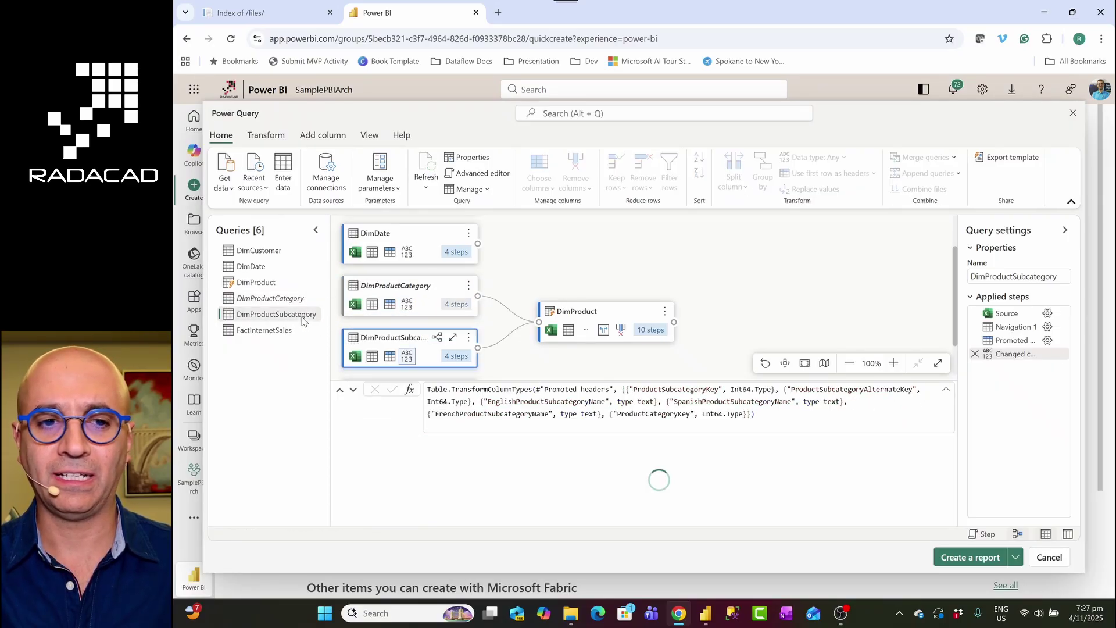
{"action": "left_click", "coordinate": [355, 379]}
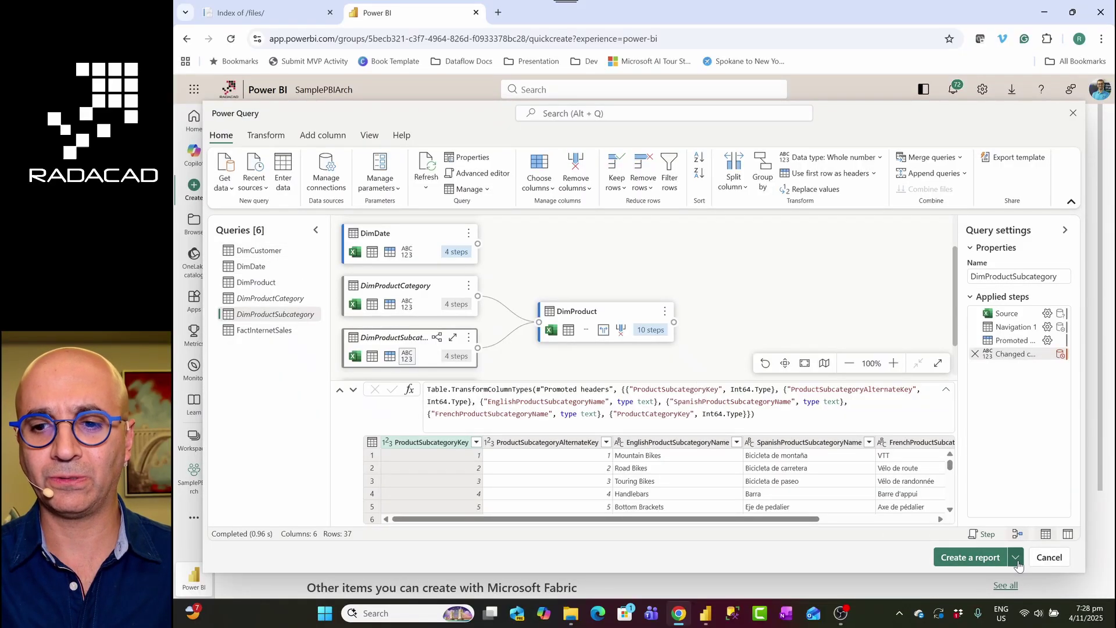
Choose Create a report and enter WebSM20251104 as the new semantic model name
{"action": "left_click", "coordinate": [1016, 558]}
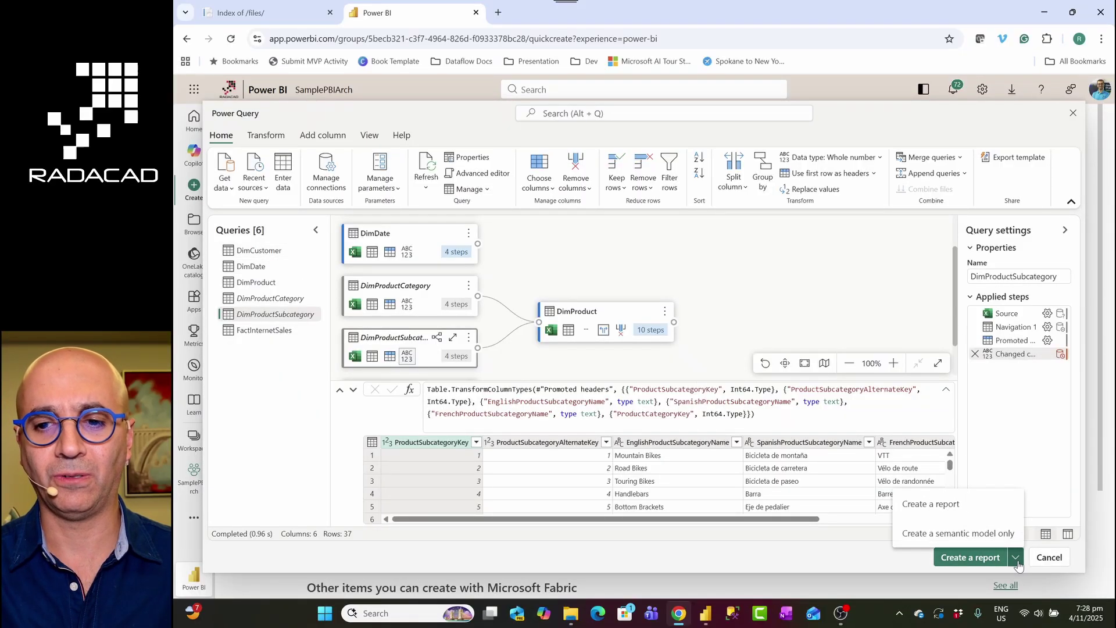
{"action": "left_click", "coordinate": [930, 506]}
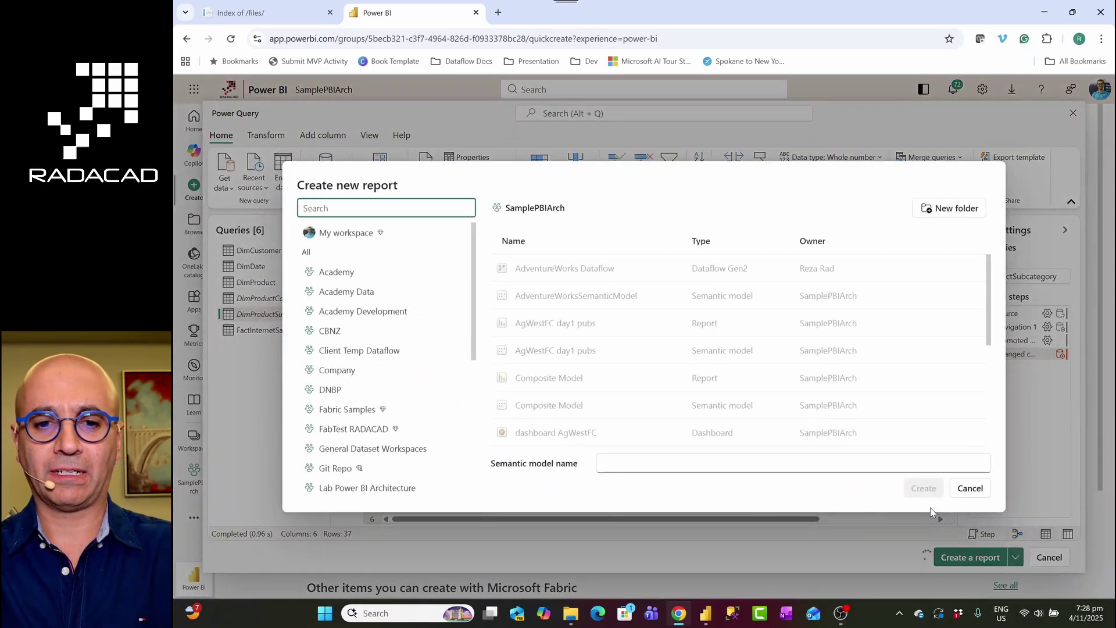
{"action": "left_click", "coordinate": [695, 465]}
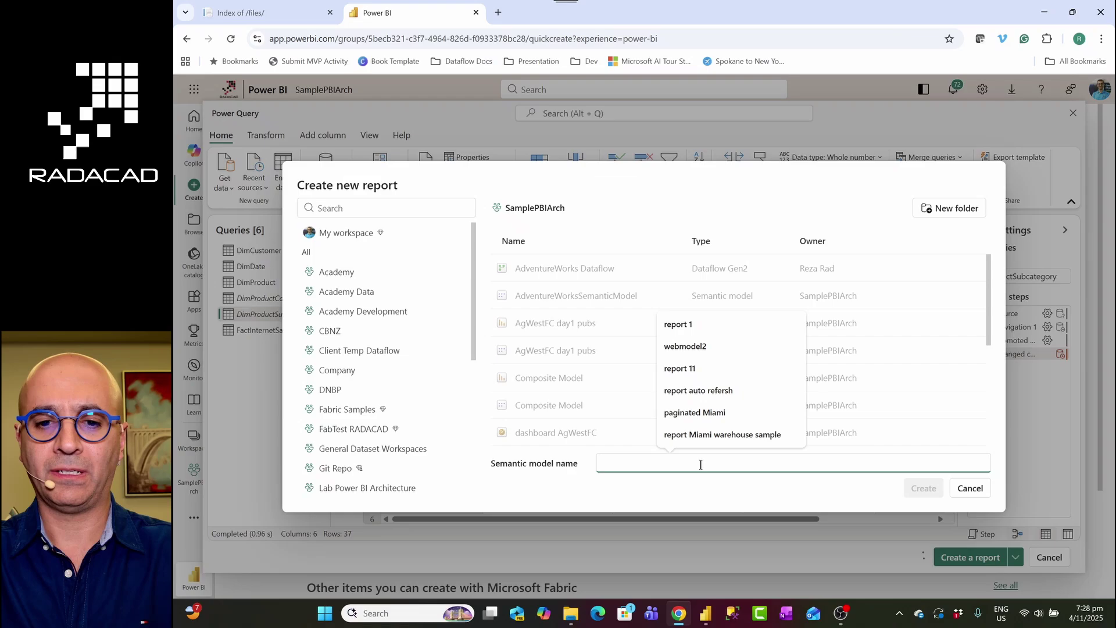
{"action": "type", "text": "We"}
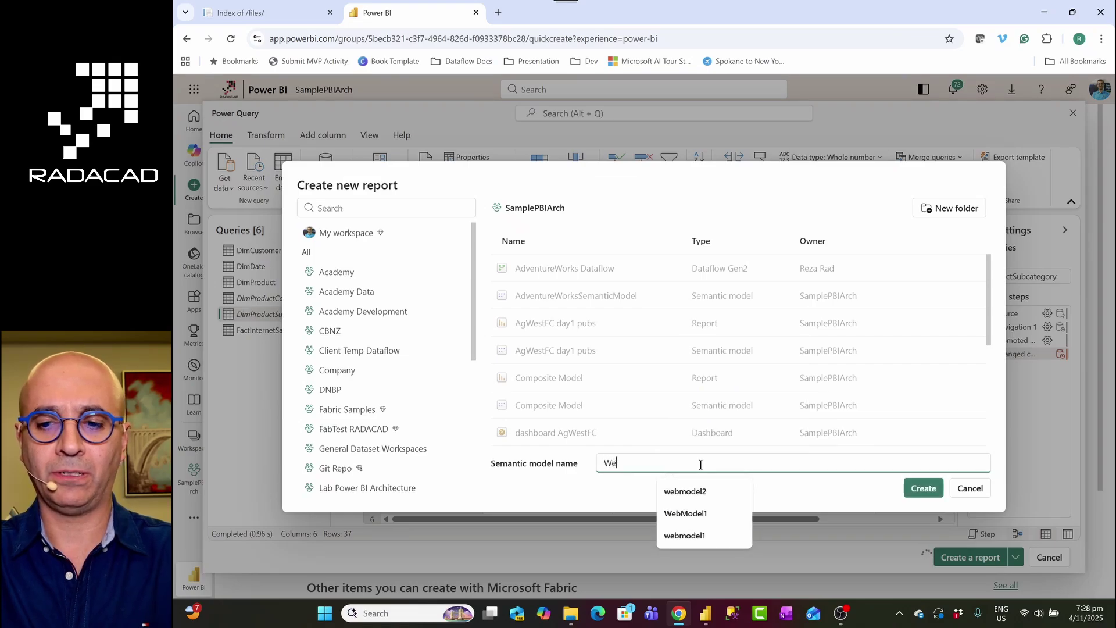
{"action": "type", "text": "bSe"}
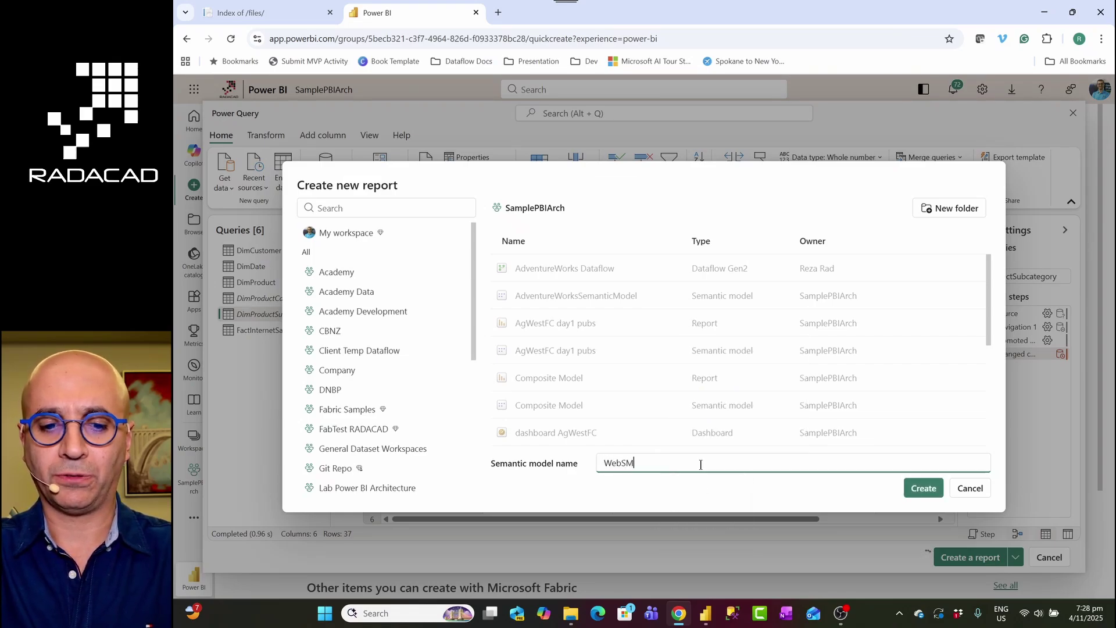
{"action": "type", "text": "2"}
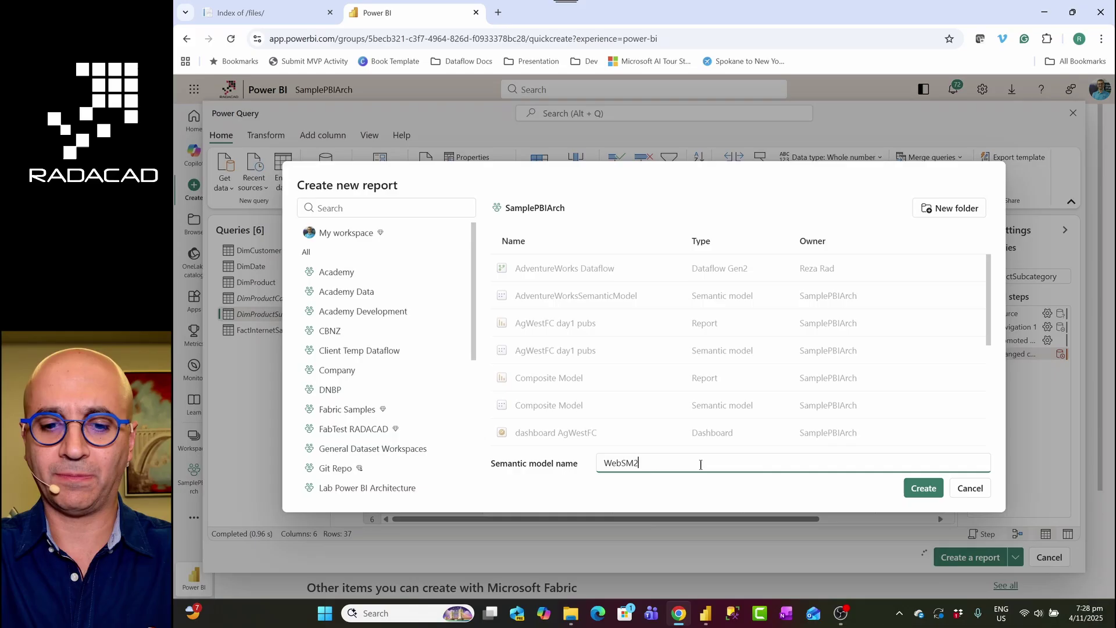
{"action": "type", "text": "02"}
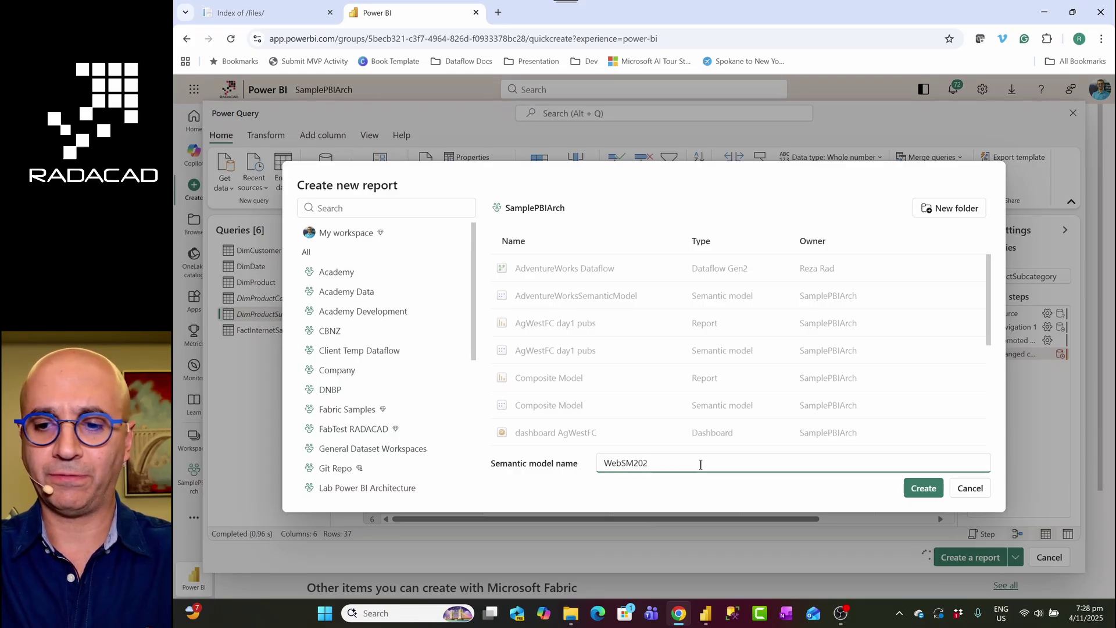
{"action": "type", "text": "511"}
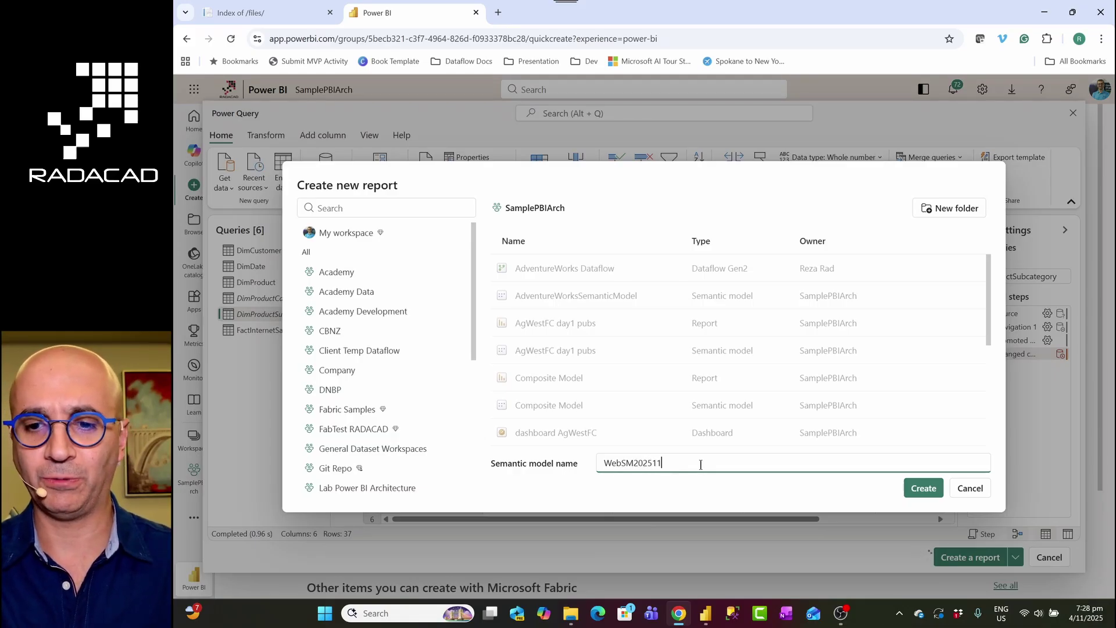
{"action": "type", "text": "04"}
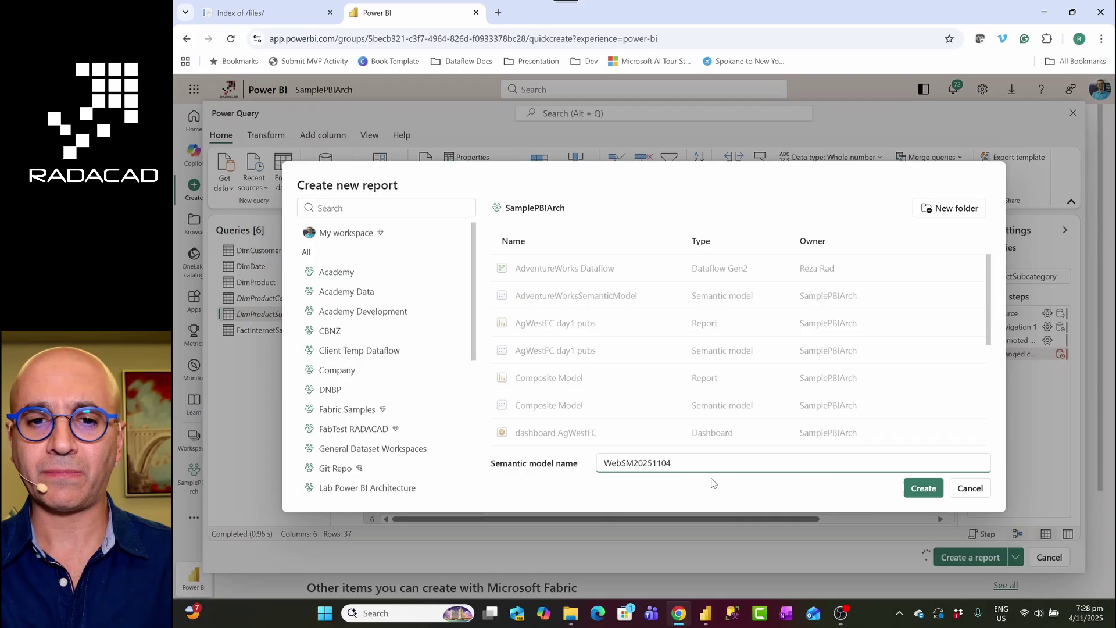
Create the WebSM20251104 semantic model and open its untitled report editor
{"action": "left_click", "coordinate": [924, 488]}
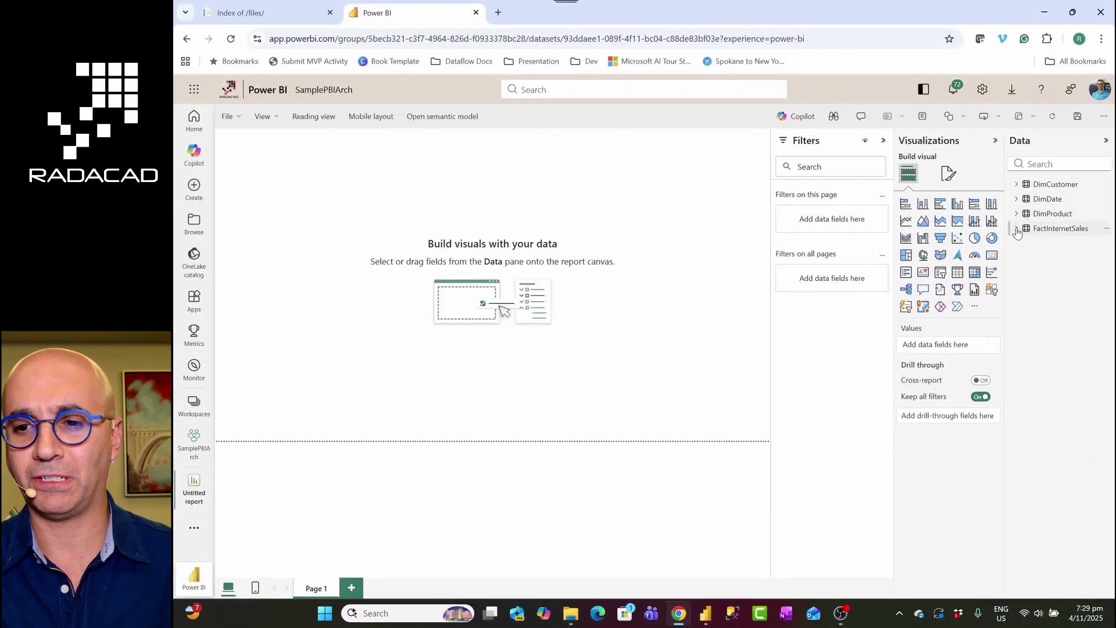
Build a column chart of Sum of SalesAmount broken down by DimCustomer's EnglishEducation
{"action": "left_click", "coordinate": [1017, 229]}
{"action": "scroll", "coordinate": [1074, 401], "scroll_direction": "down", "scroll_amount": 1}
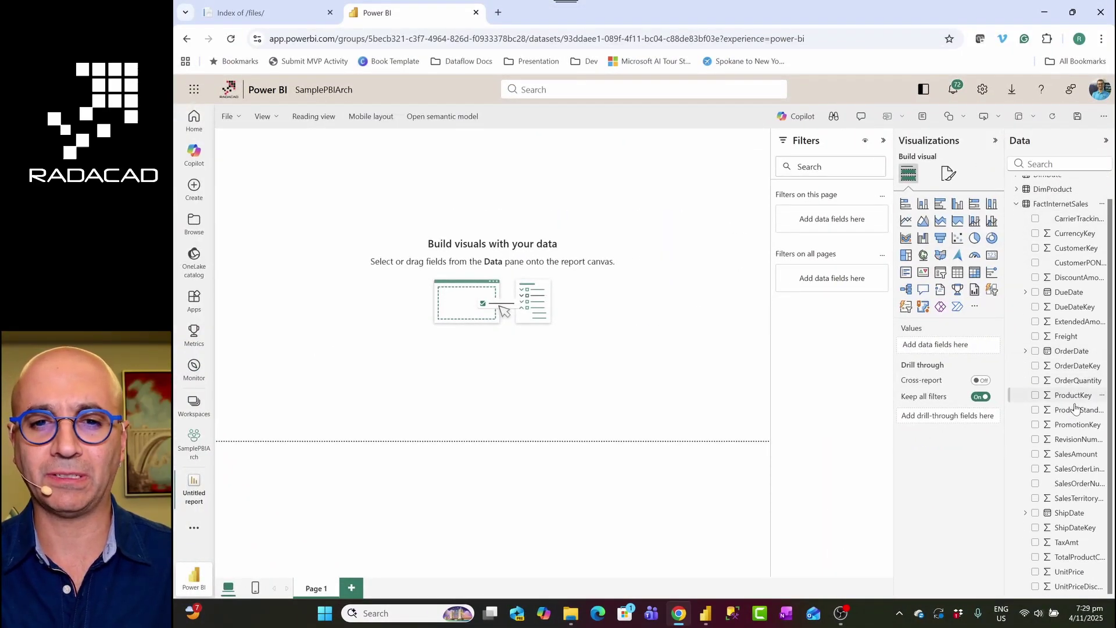
{"action": "left_click_drag", "start_coordinate": [1073, 454], "coordinate": [602, 307]}
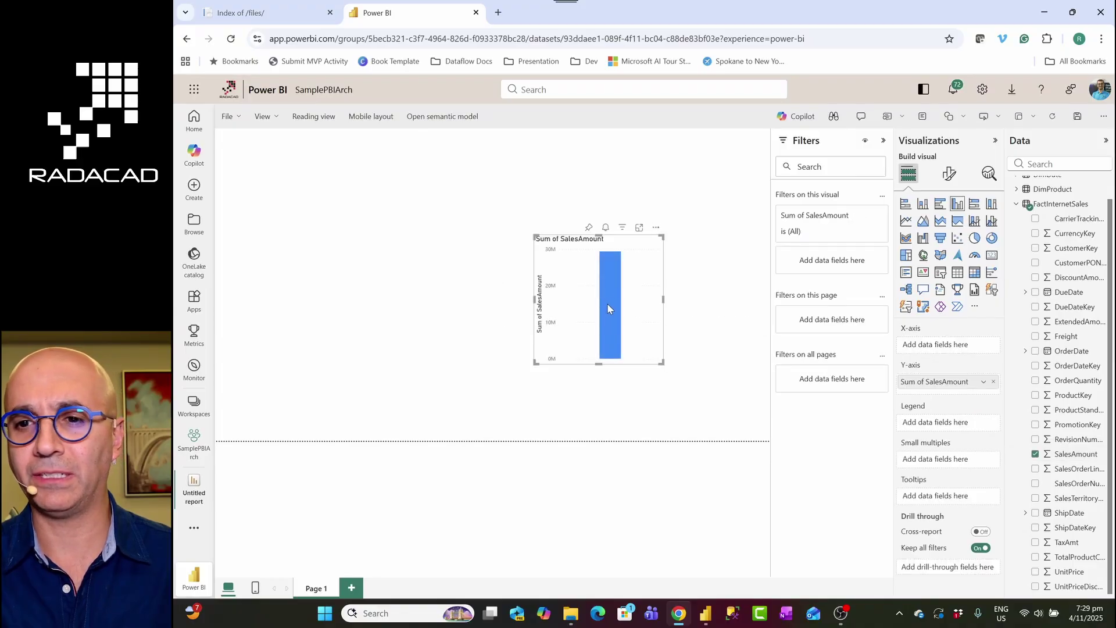
{"action": "mouse_move", "coordinate": [611, 302]}
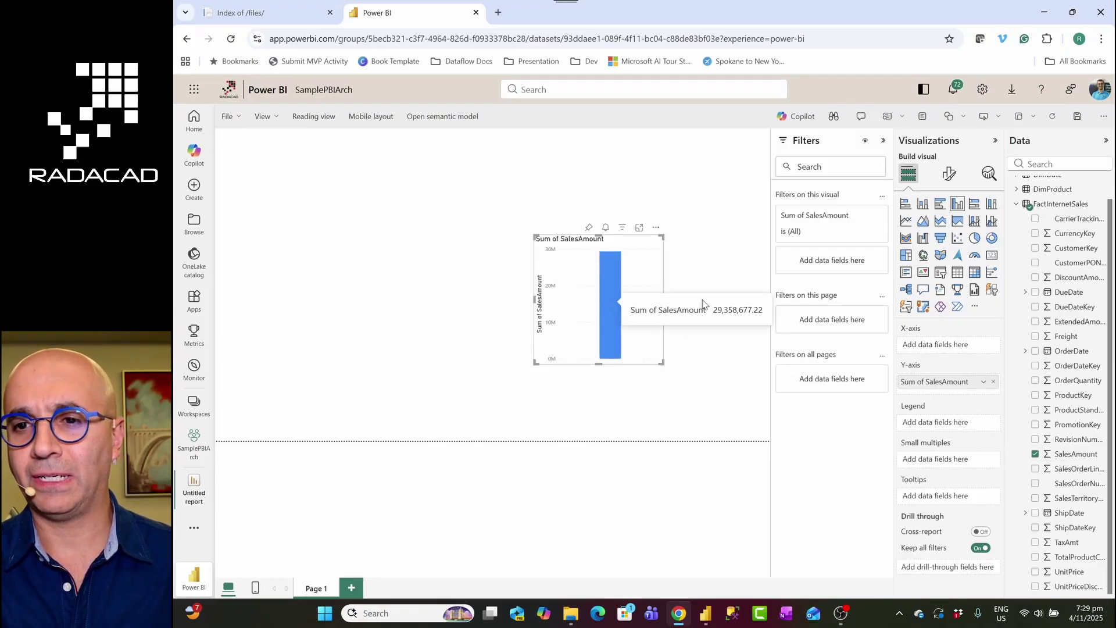
{"action": "scroll", "coordinate": [1016, 202], "scroll_direction": "up", "scroll_amount": 1}
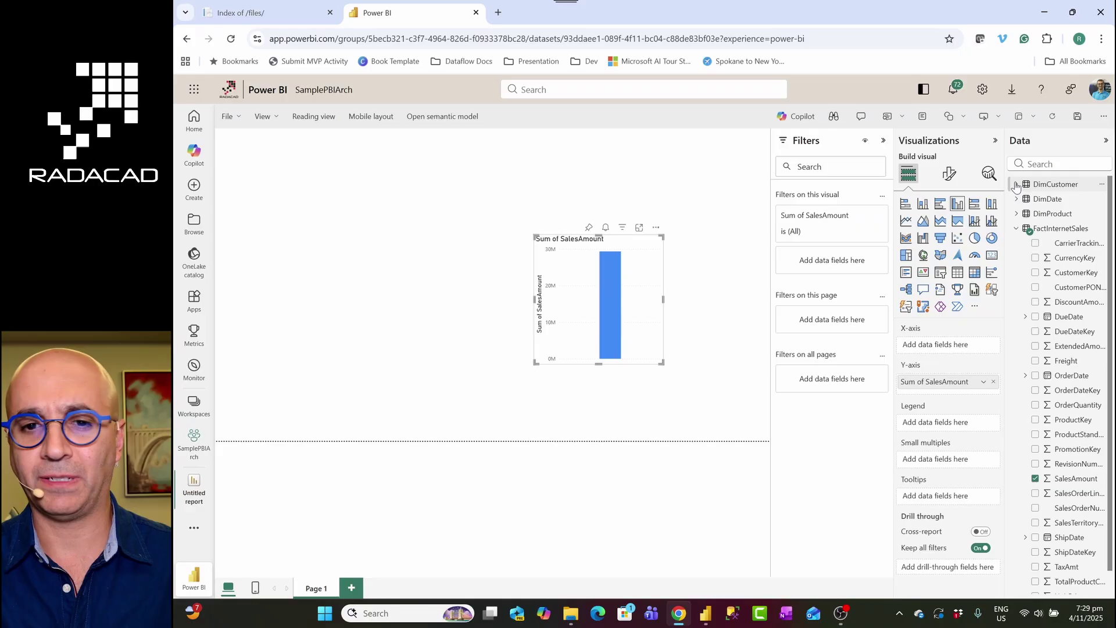
{"action": "left_click", "coordinate": [1016, 184]}
{"action": "left_click_drag", "start_coordinate": [1057, 325], "coordinate": [583, 325]}
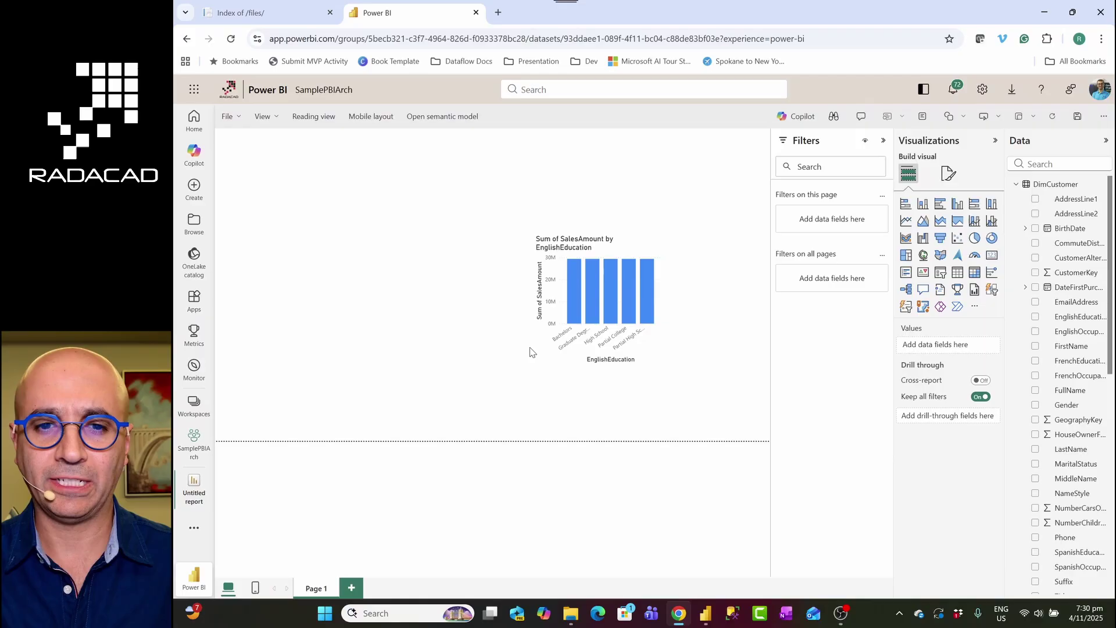
Enlarge the column chart on the report page using its corner handles
{"action": "left_click_drag", "start_coordinate": [535, 364], "coordinate": [407, 415]}
{"action": "left_click_drag", "start_coordinate": [662, 235], "coordinate": [716, 178]}
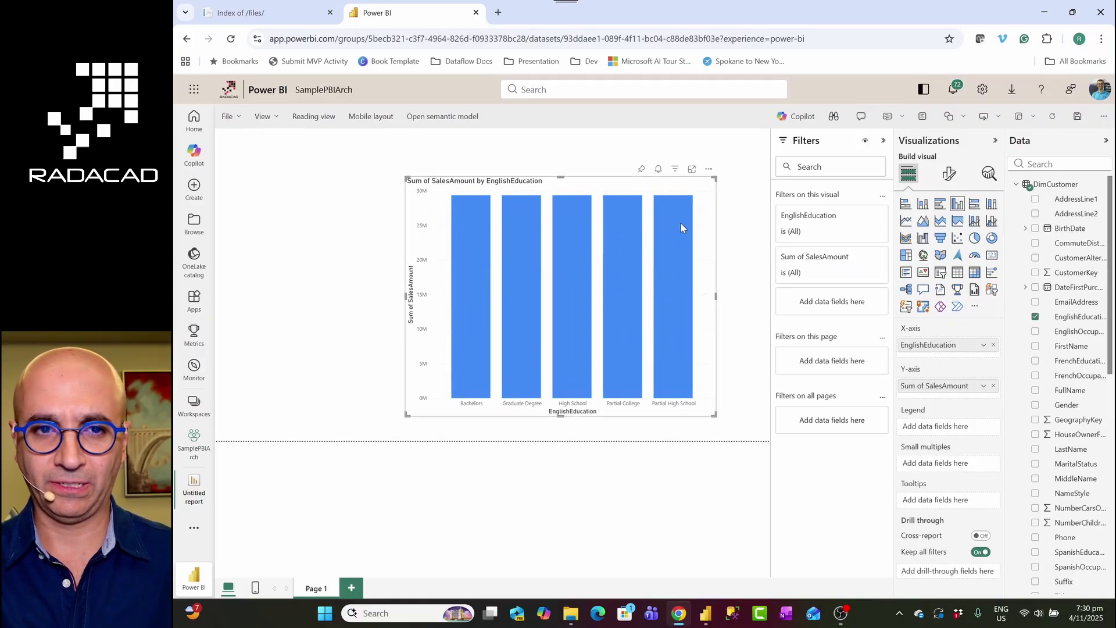
{"action": "mouse_move", "coordinate": [670, 249]}
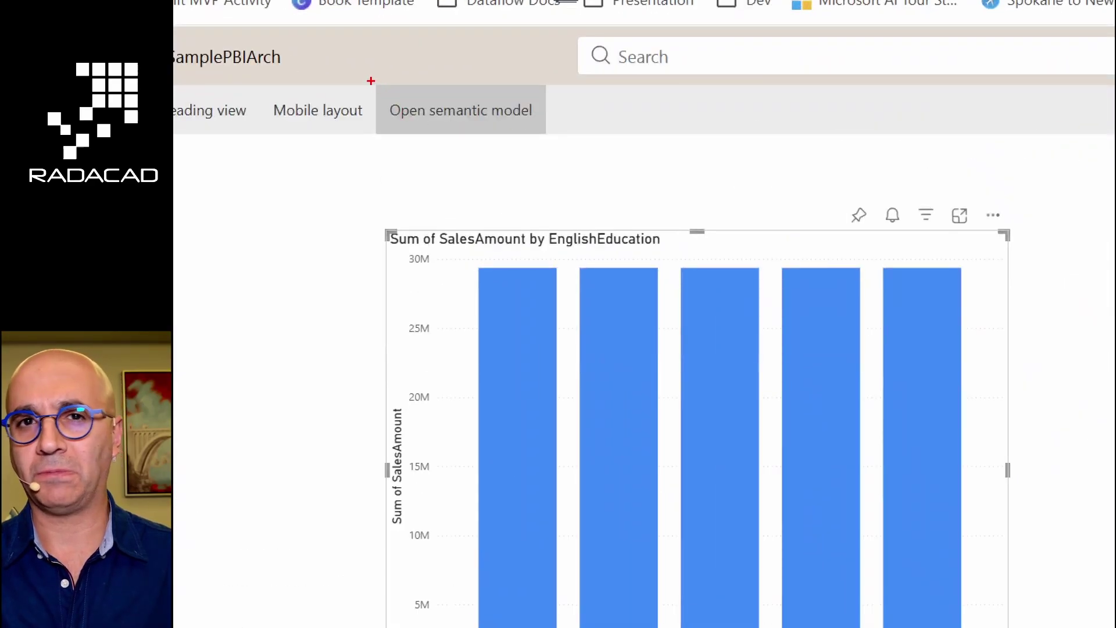
{"action": "left_click_drag", "start_coordinate": [371, 81], "coordinate": [572, 167]}
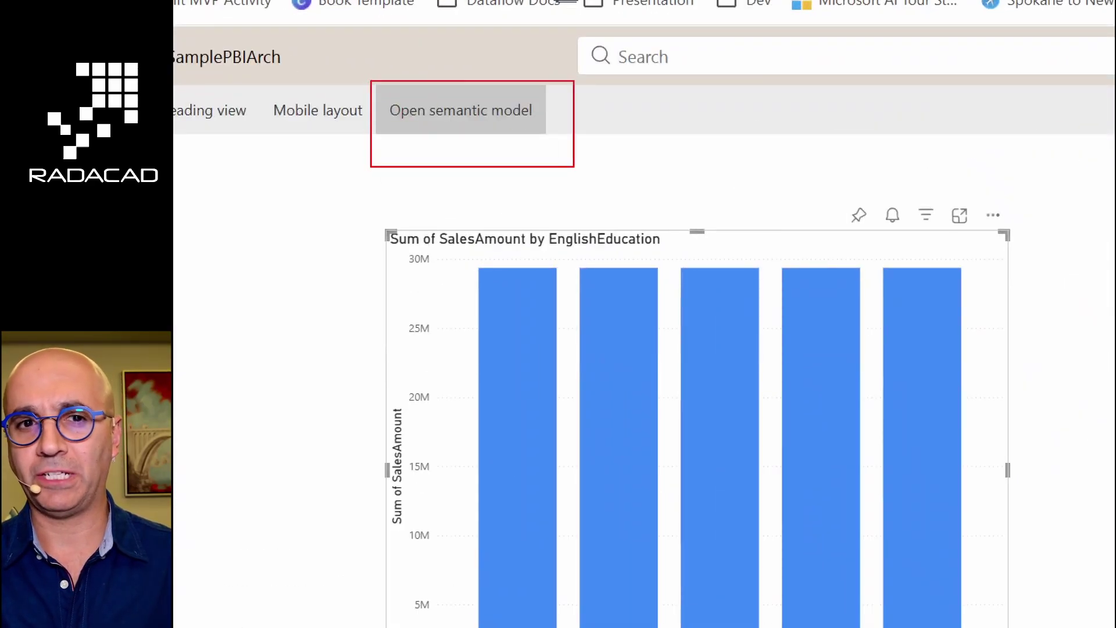
{"action": "key", "text": "Escape"}
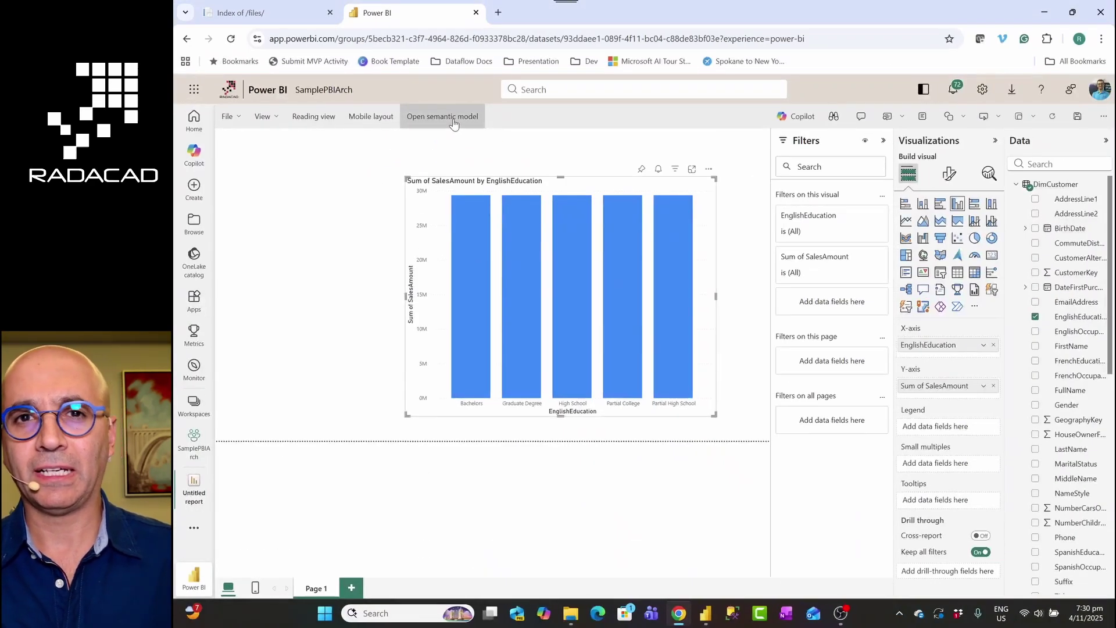
Open WebSM20251104 in model view and review its four unrelated tables
{"action": "left_click", "coordinate": [454, 119]}
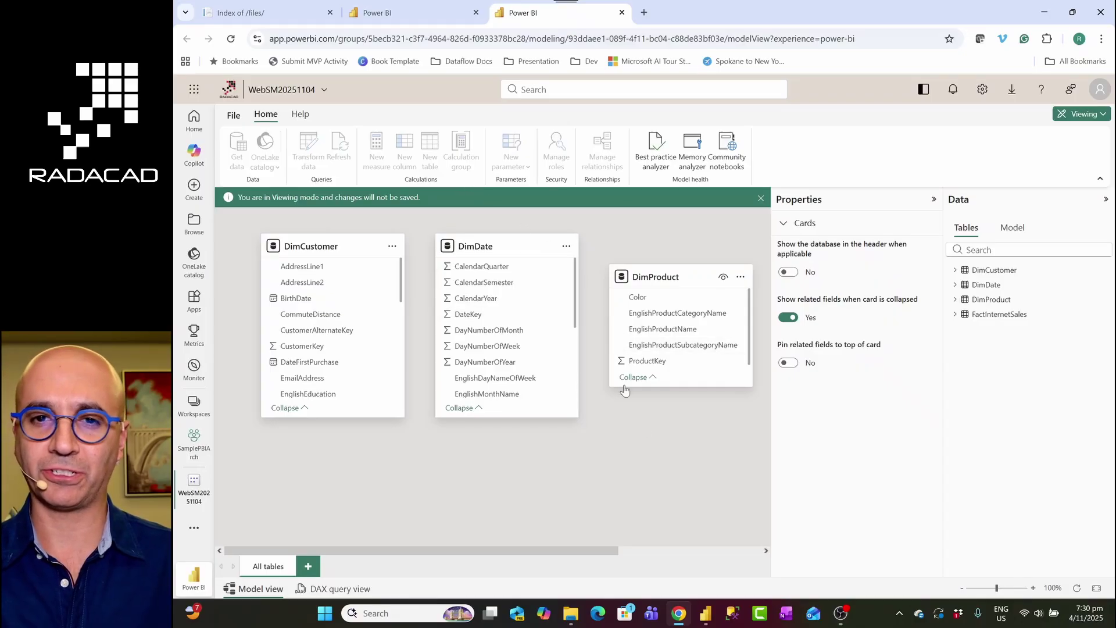
{"action": "left_click_drag", "start_coordinate": [618, 559], "coordinate": [722, 562]}
{"action": "left_click_drag", "start_coordinate": [525, 549], "coordinate": [614, 569]}
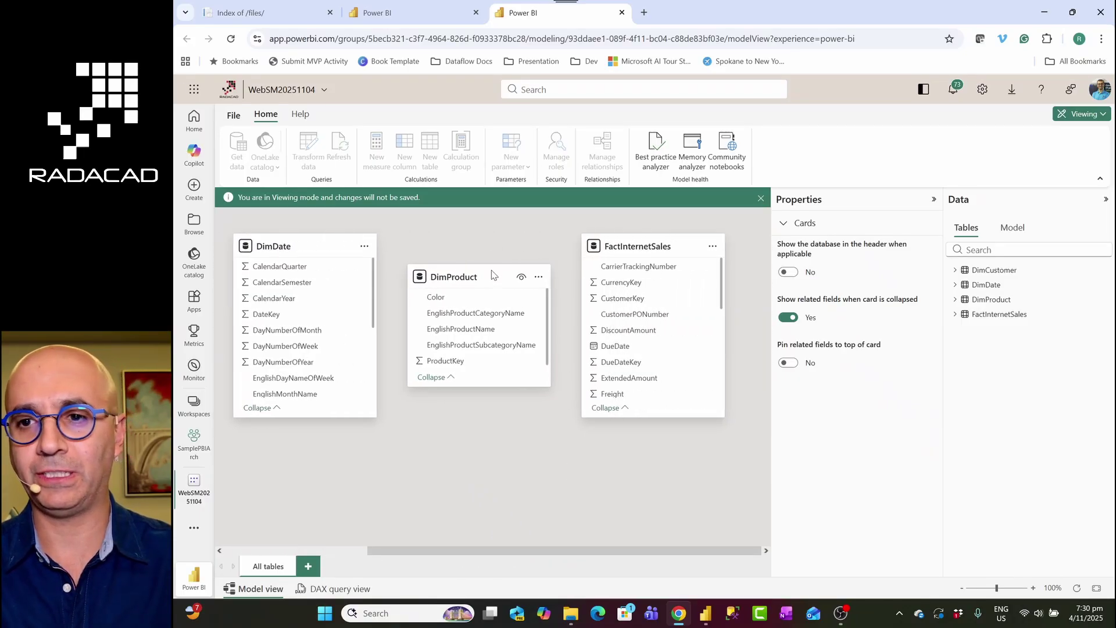
Switch the WebSM20251104 model view from Viewing to Editing mode
{"action": "left_click", "coordinate": [1105, 119]}
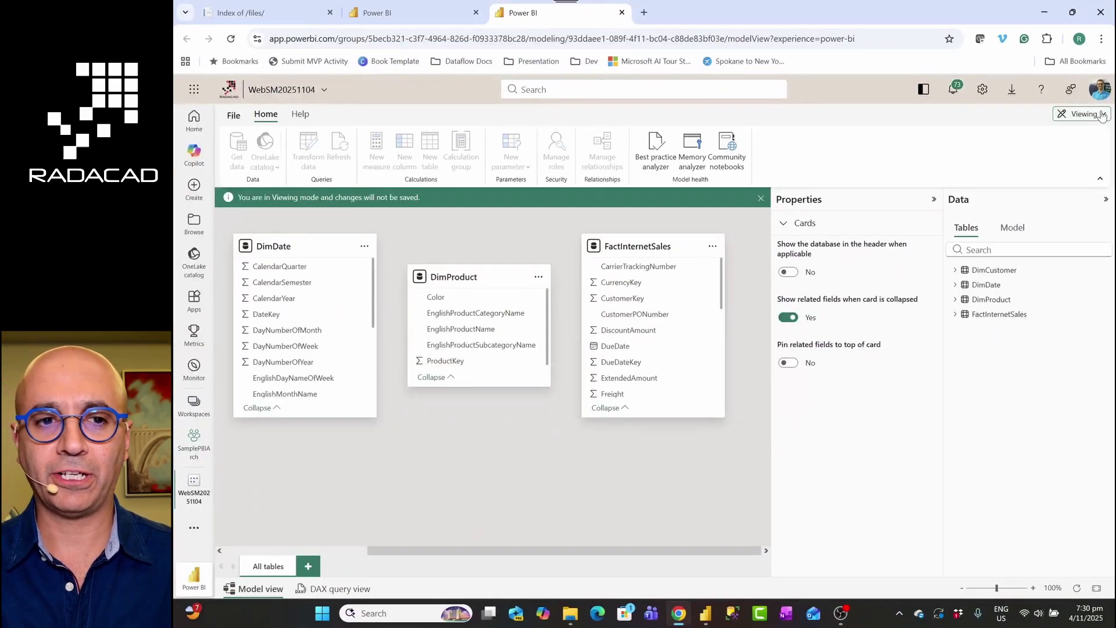
{"action": "left_click", "coordinate": [1083, 116]}
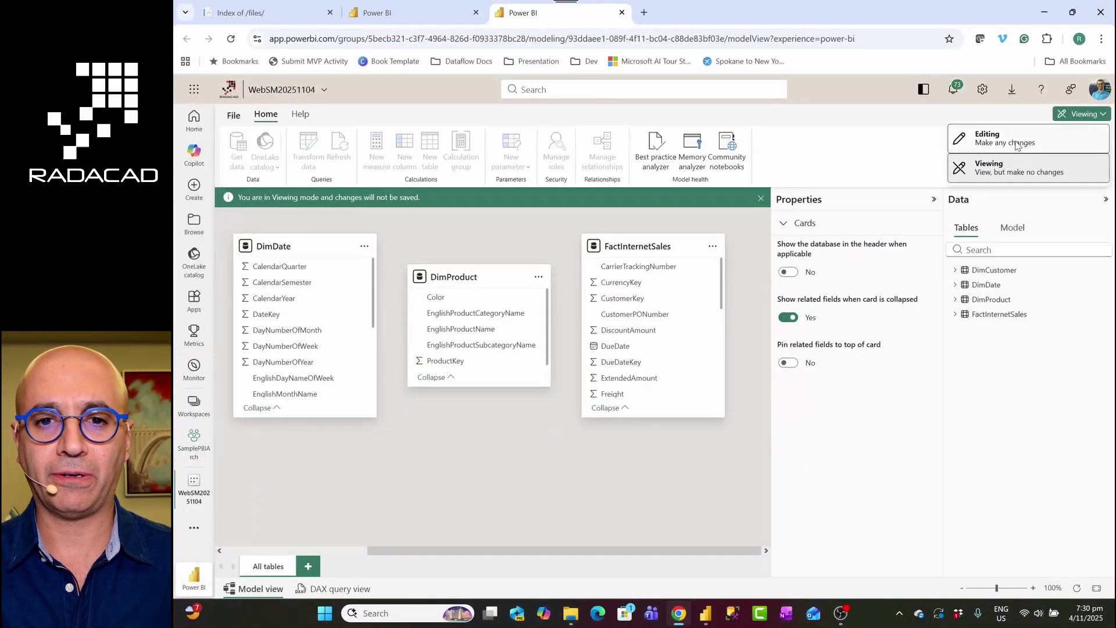
{"action": "key", "text": "Escape"}
{"action": "scroll", "coordinate": [679, 254], "scroll_direction": "left", "scroll_amount": 1}
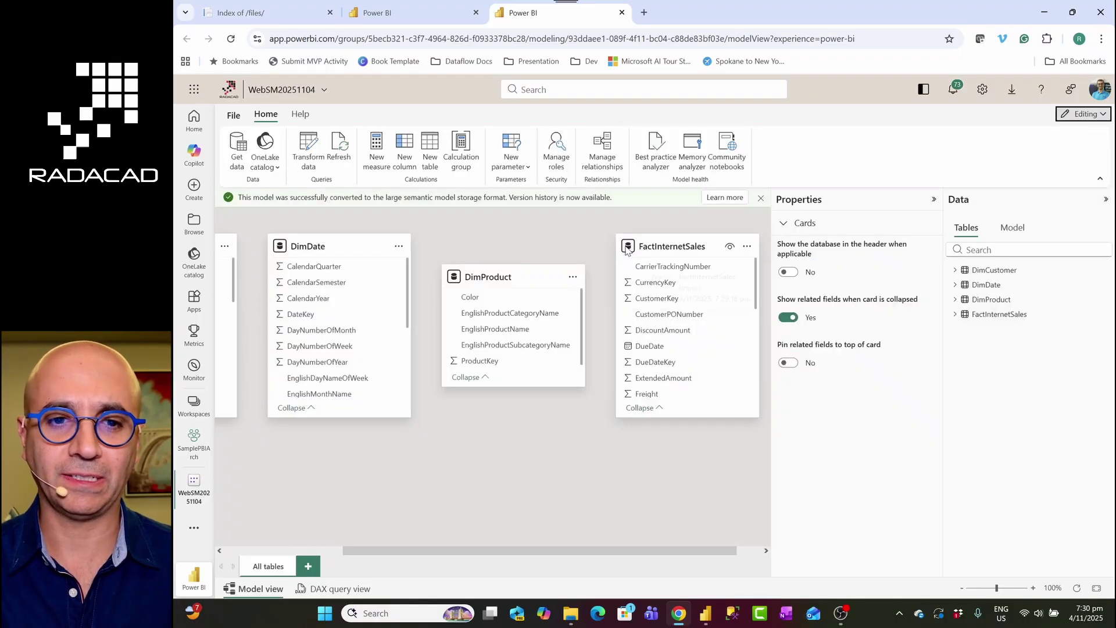
Rearrange the tables and relate FactInternetSales to DimProduct on ProductKey
{"action": "left_click_drag", "start_coordinate": [657, 250], "coordinate": [484, 323]}
{"action": "left_click_drag", "start_coordinate": [506, 266], "coordinate": [682, 493]}
{"action": "left_click_drag", "start_coordinate": [663, 276], "coordinate": [675, 247]}
{"action": "scroll", "coordinate": [505, 422], "scroll_direction": "down", "scroll_amount": 1}
{"action": "scroll", "coordinate": [505, 423], "scroll_direction": "down", "scroll_amount": 2}
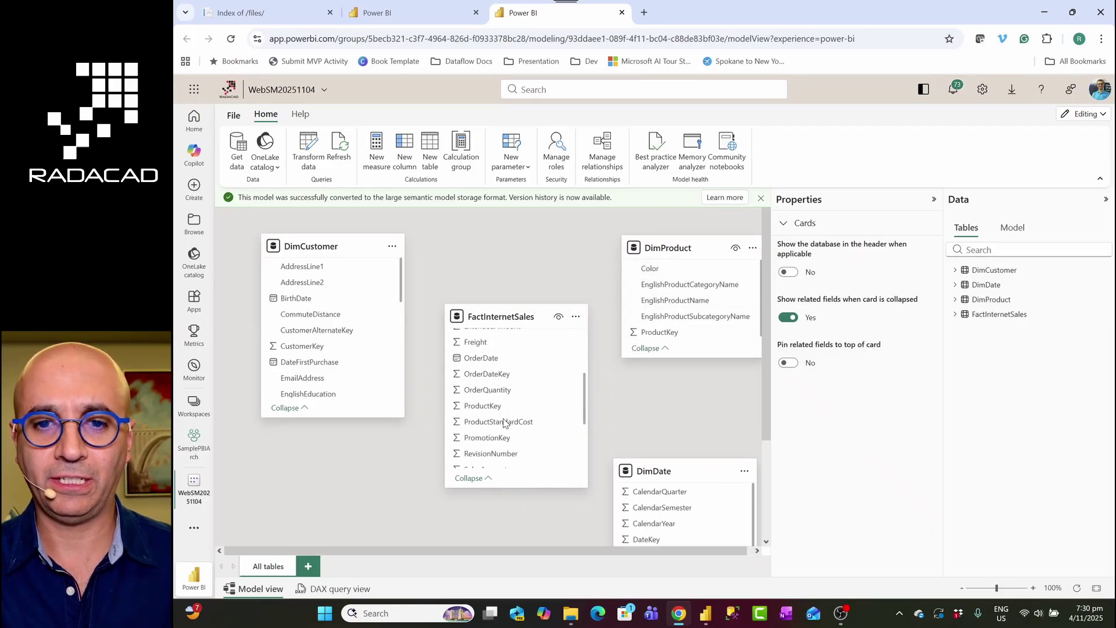
{"action": "left_click_drag", "start_coordinate": [488, 409], "coordinate": [656, 333]}
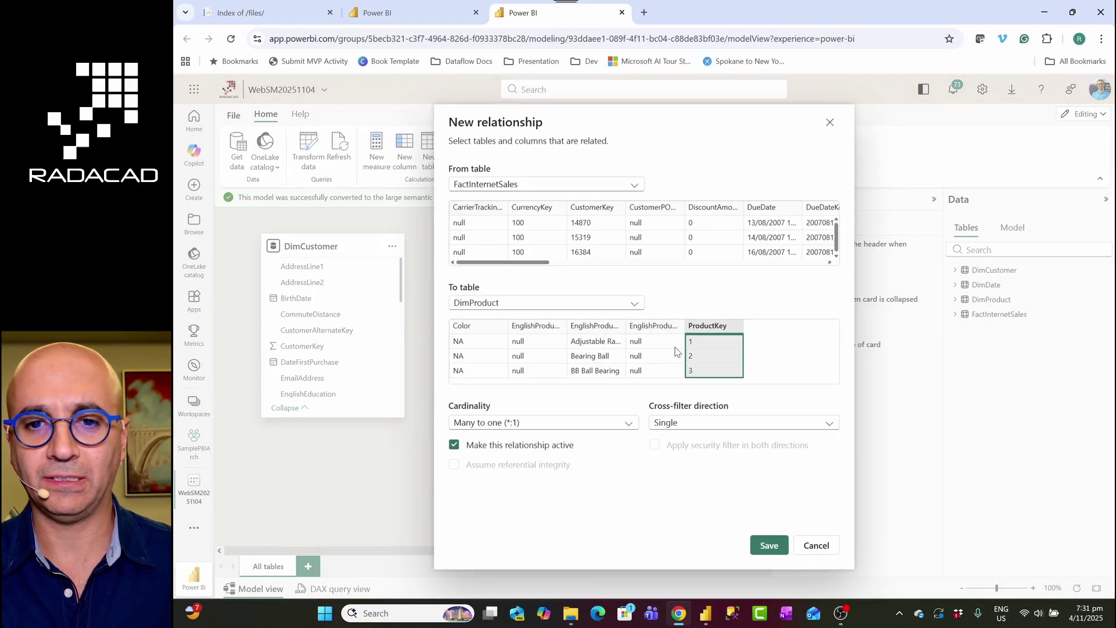
{"action": "left_click_drag", "start_coordinate": [533, 267], "coordinate": [670, 267]}
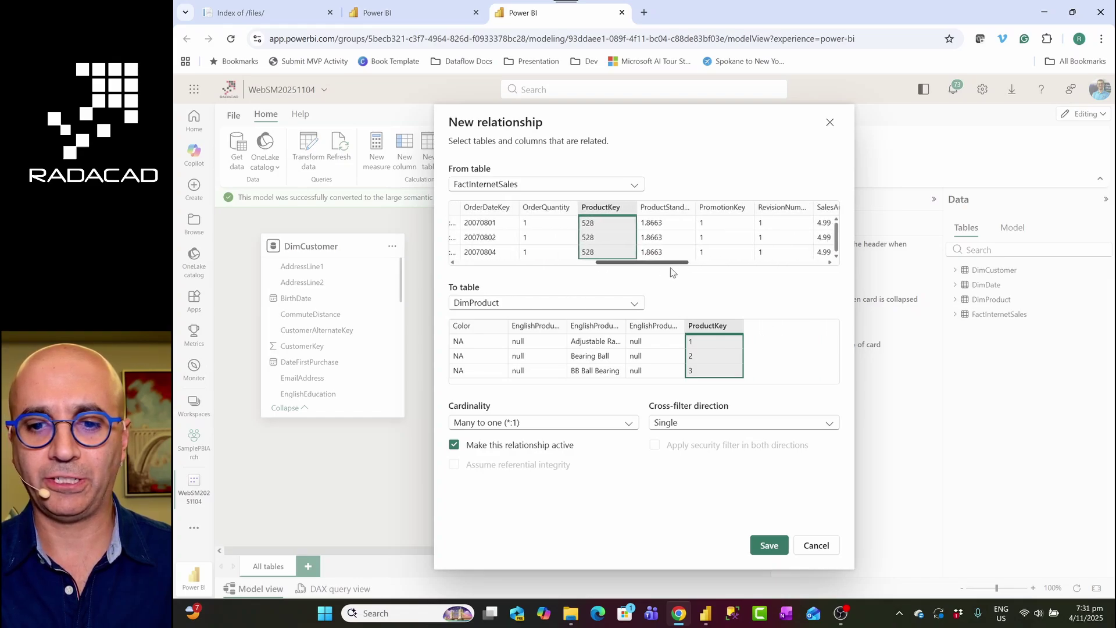
{"action": "left_click", "coordinate": [768, 547]}
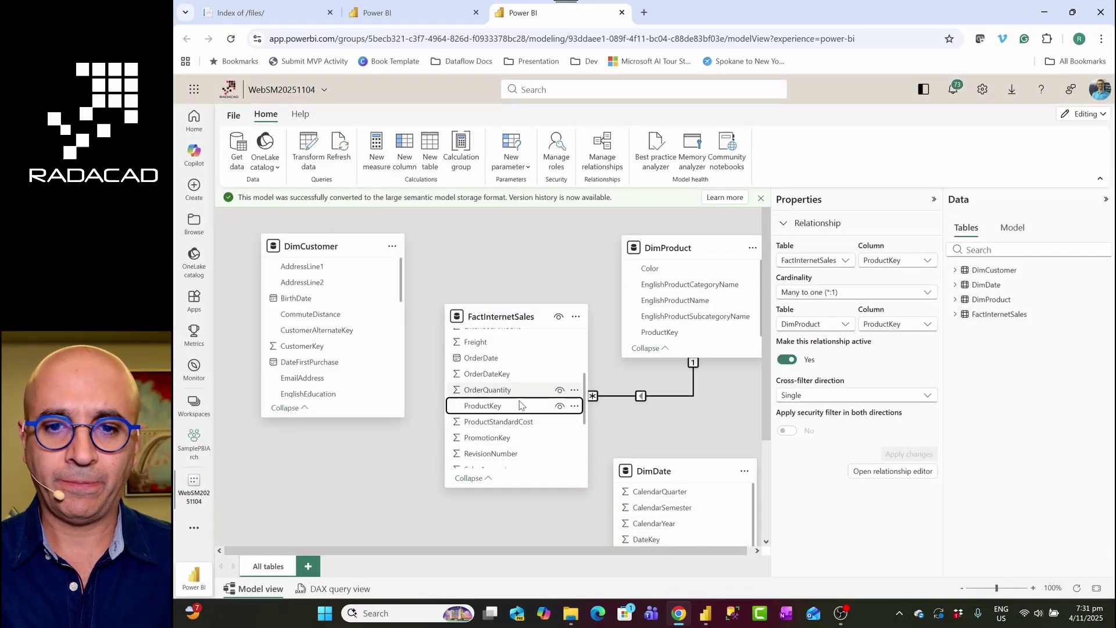
Relate FactInternetSales to DimDate on OrderDateKey/DateKey and to DimCustomer on CustomerKey
{"action": "left_click_drag", "start_coordinate": [642, 540], "coordinate": [504, 382]}
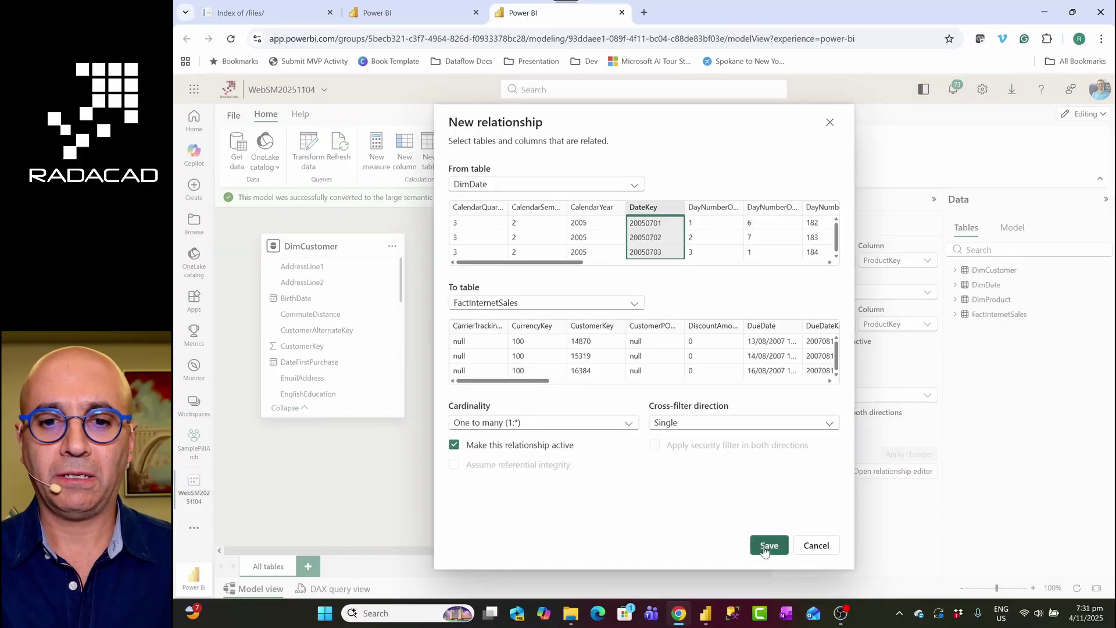
{"action": "left_click", "coordinate": [768, 547]}
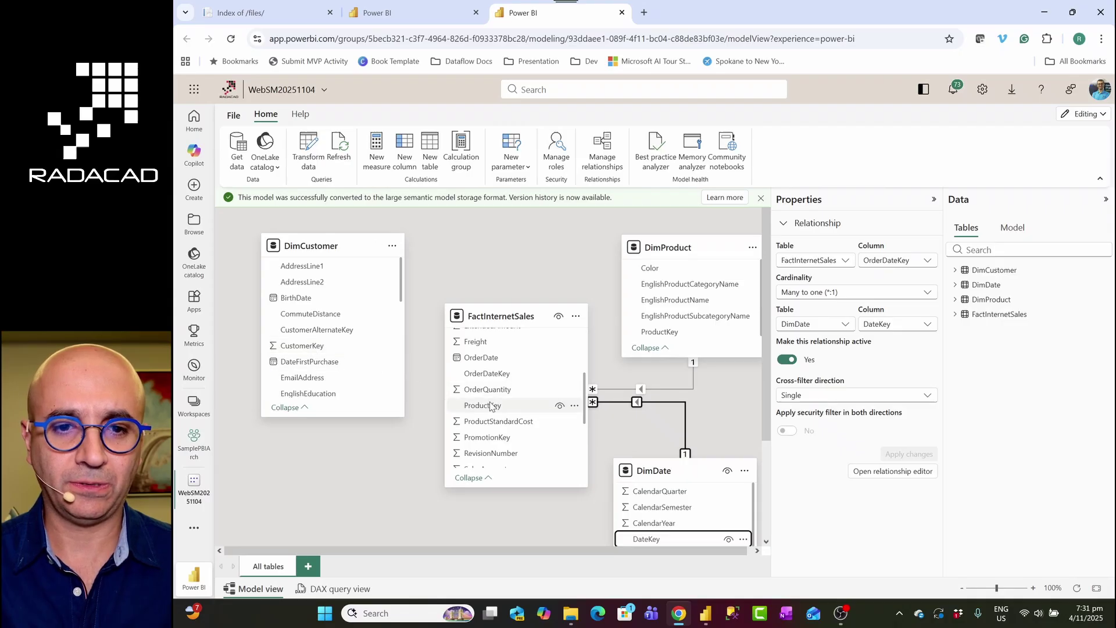
{"action": "scroll", "coordinate": [491, 405], "scroll_direction": "up", "scroll_amount": 4}
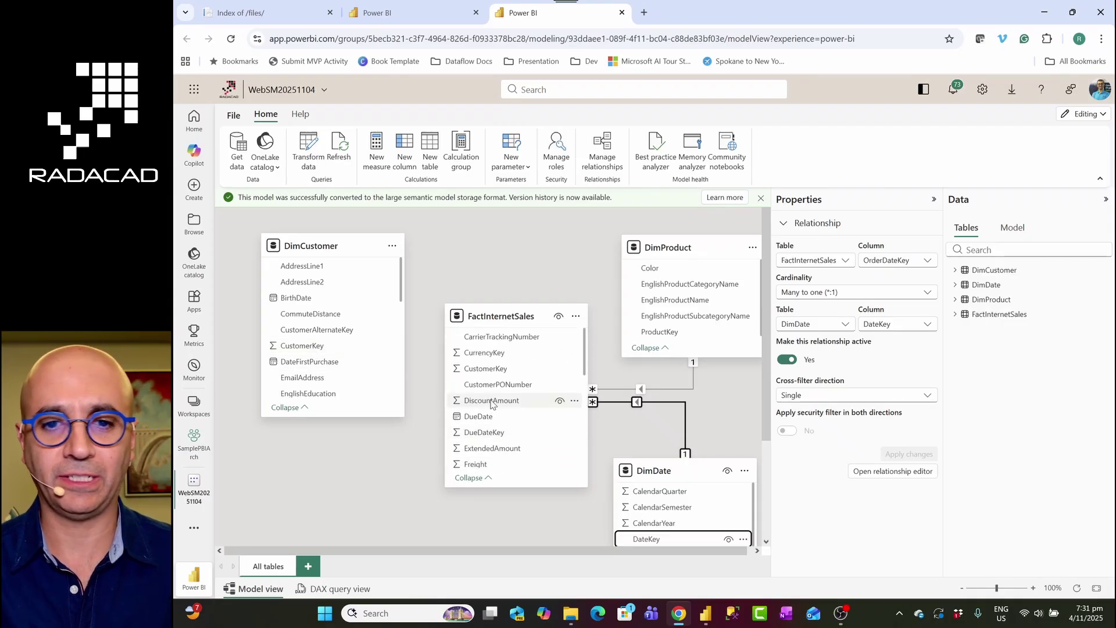
{"action": "left_click_drag", "start_coordinate": [486, 368], "coordinate": [304, 349]}
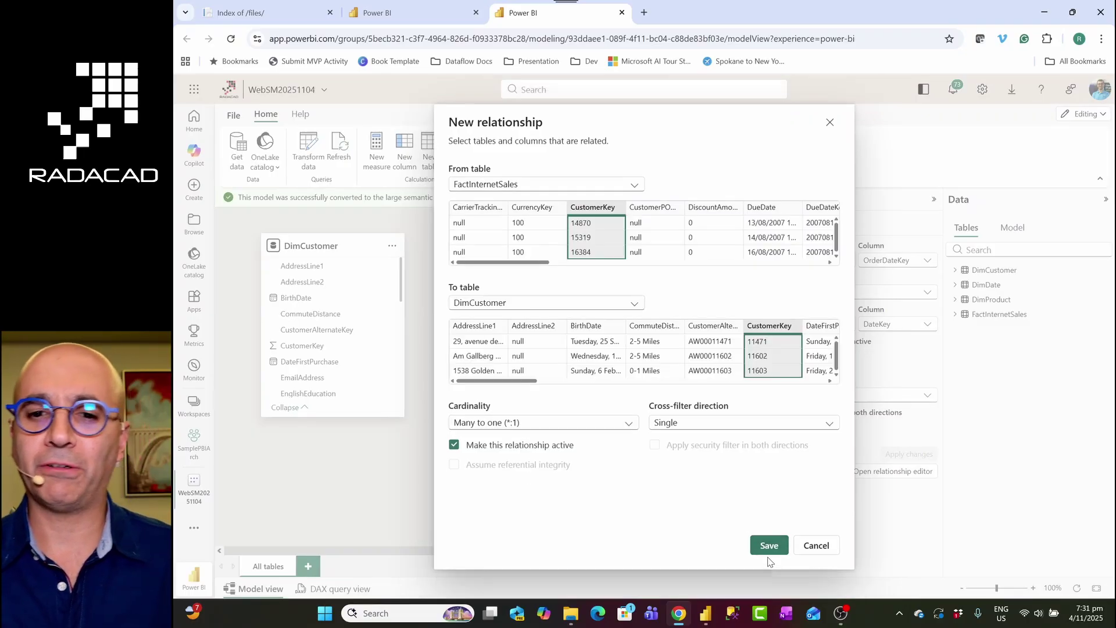
{"action": "left_click", "coordinate": [769, 548]}
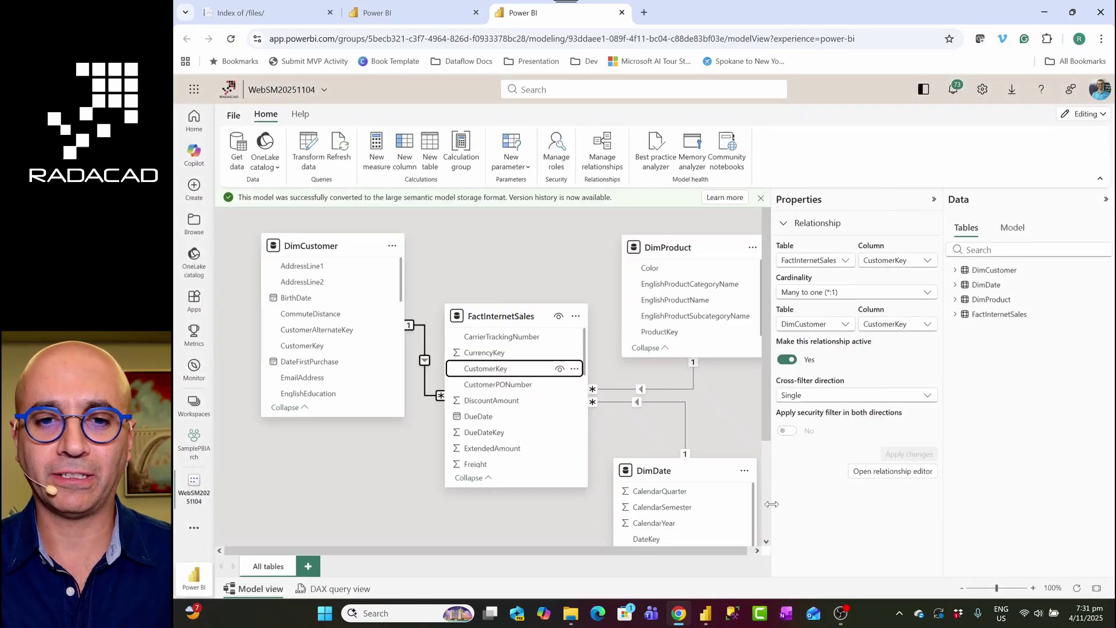
Hide FactInternetSales CustomerKey and DimCustomer CustomerAlternateKey from report view
{"action": "left_click", "coordinate": [558, 371]}
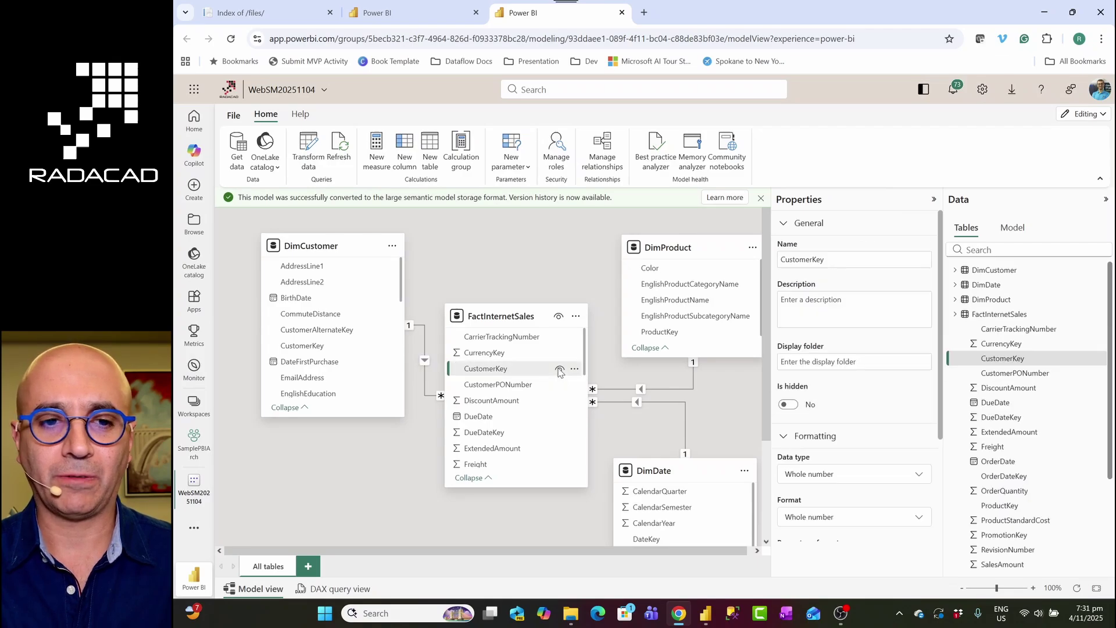
{"action": "left_click", "coordinate": [559, 368]}
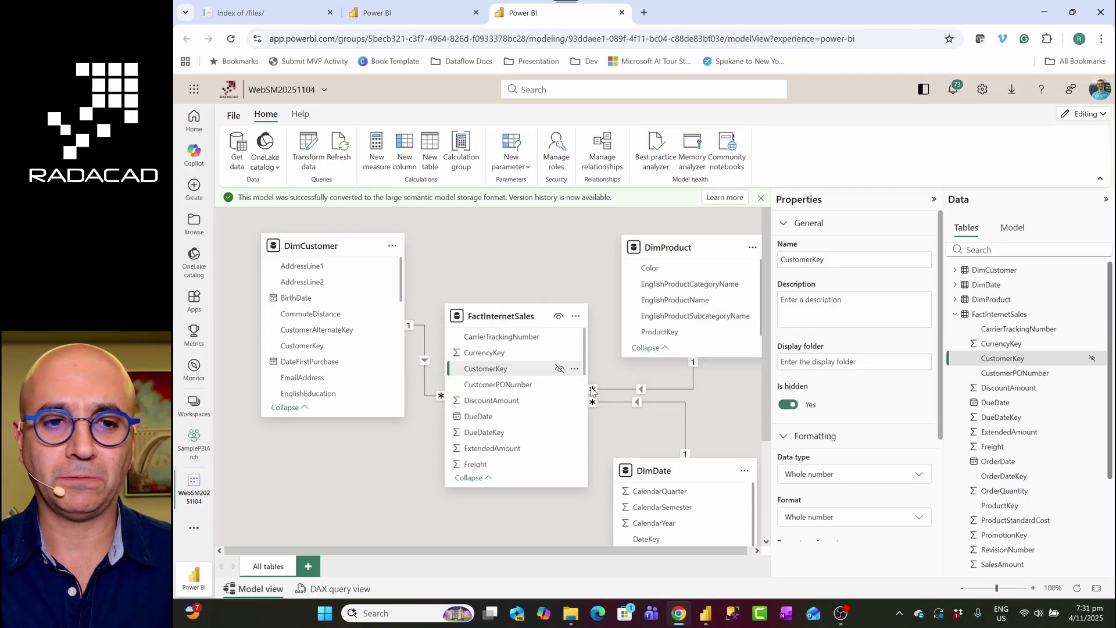
{"action": "mouse_move", "coordinate": [372, 335]}
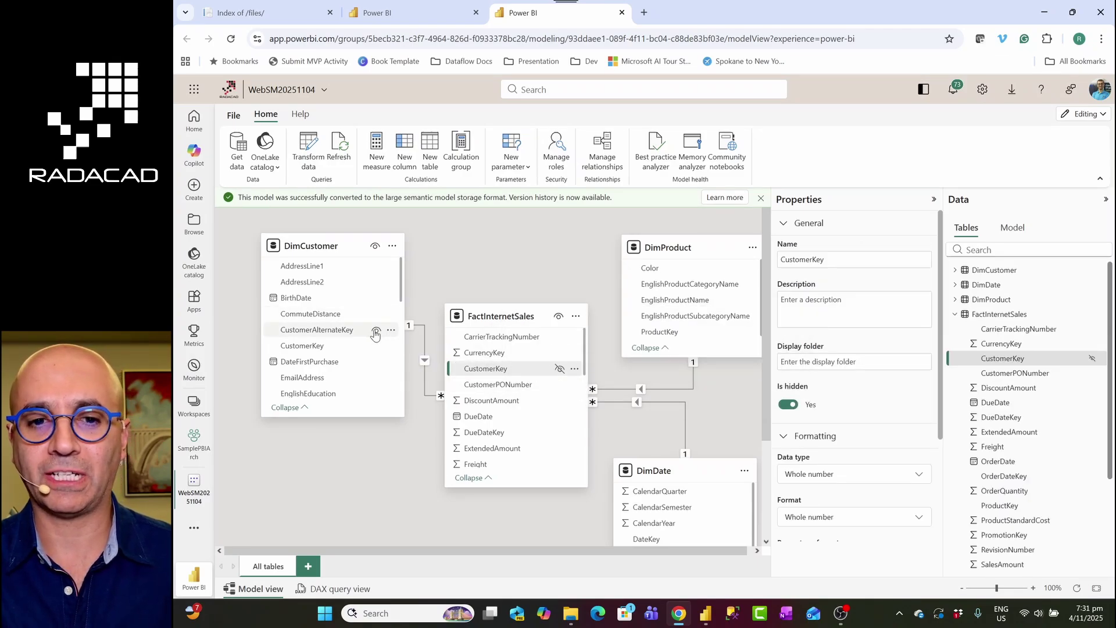
{"action": "left_click", "coordinate": [376, 333]}
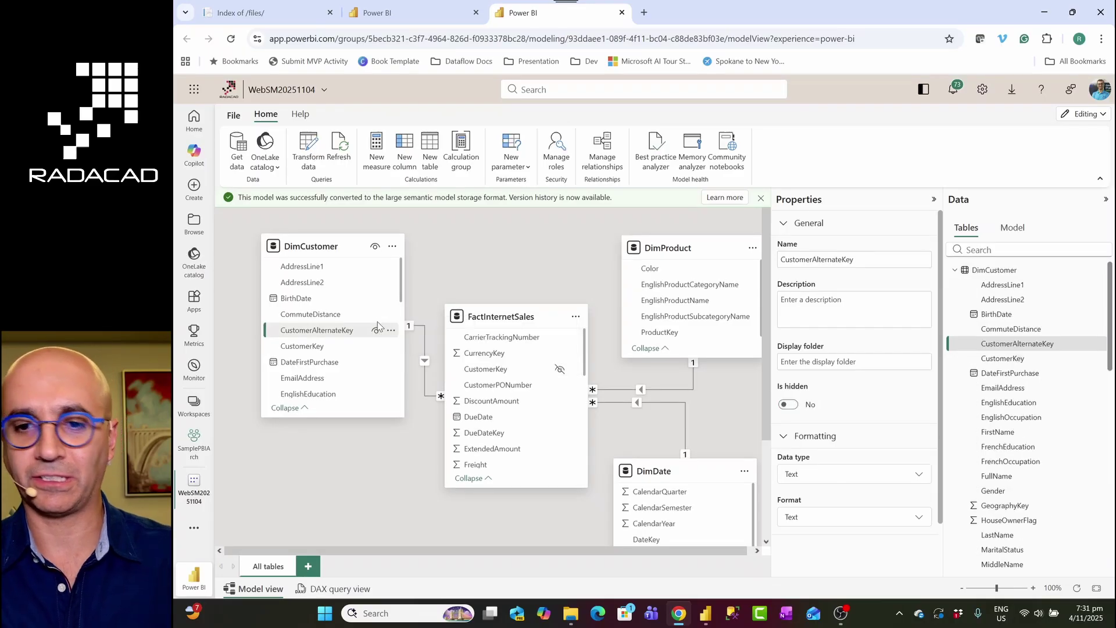
{"action": "left_click", "coordinate": [376, 329]}
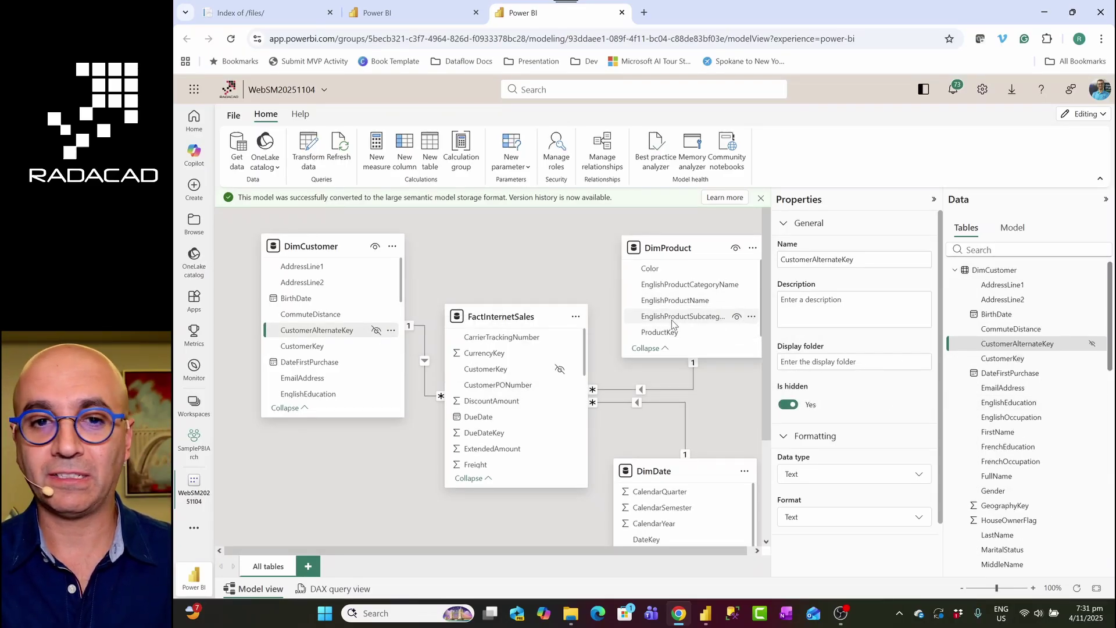
{"action": "left_click", "coordinate": [998, 263]}
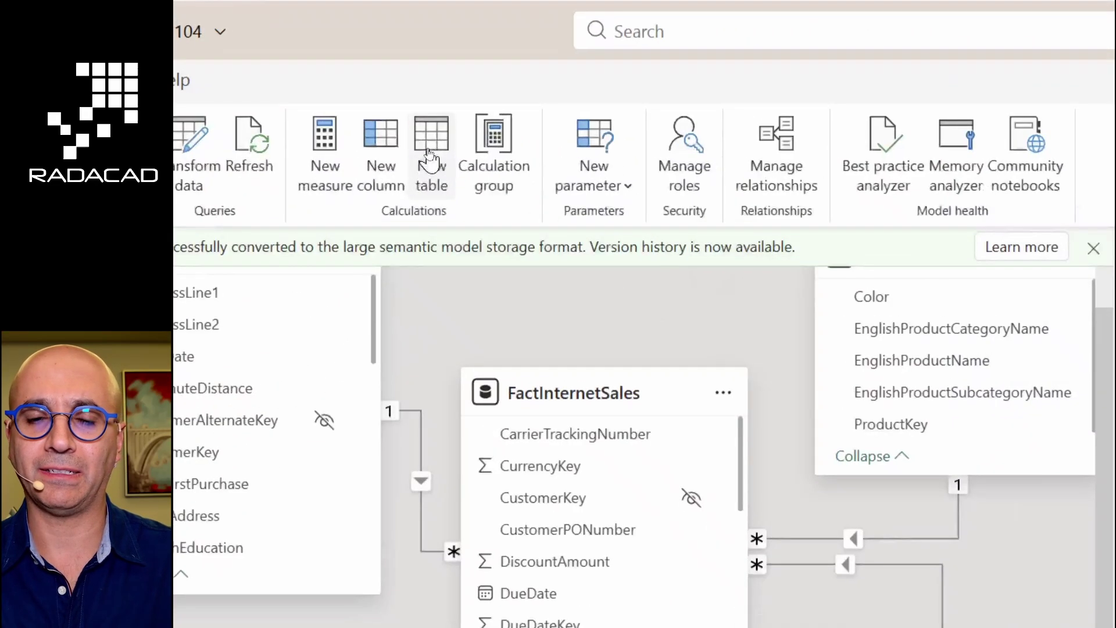
Create a calculated table with the formula Measures = {BLANK()}
{"action": "left_click", "coordinate": [430, 154]}
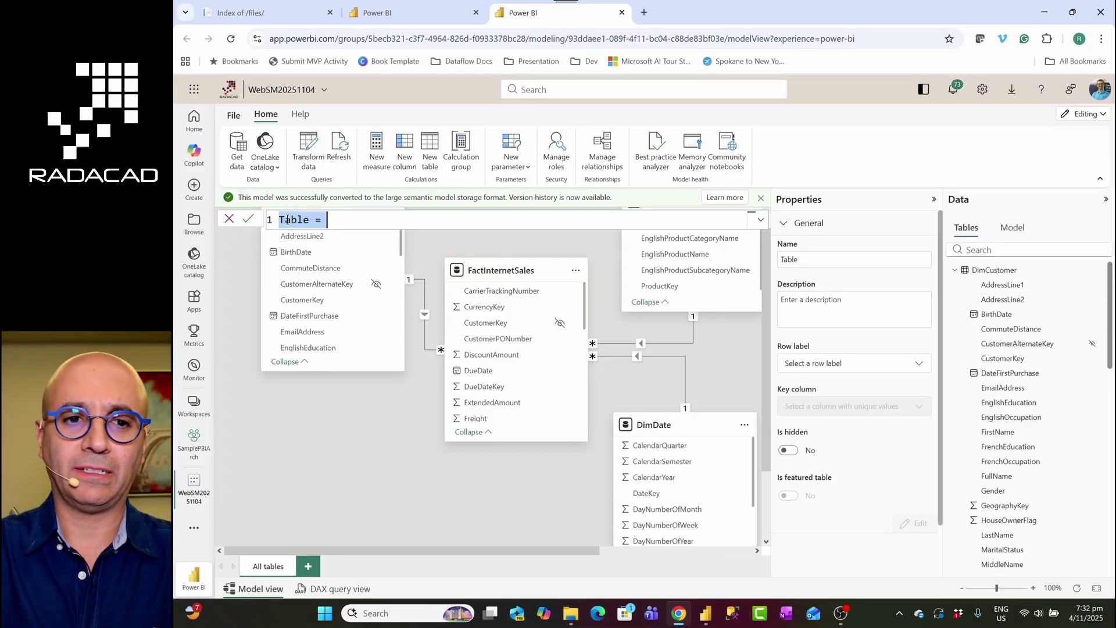
{"action": "double_click", "coordinate": [292, 221]}
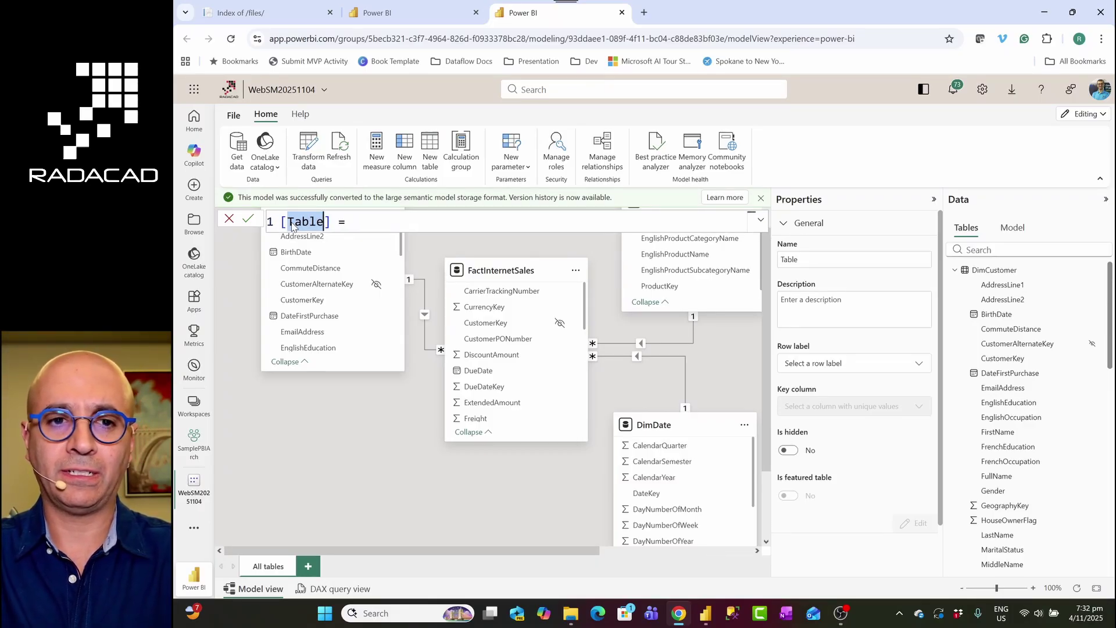
{"action": "type", "text": "[Measures"}
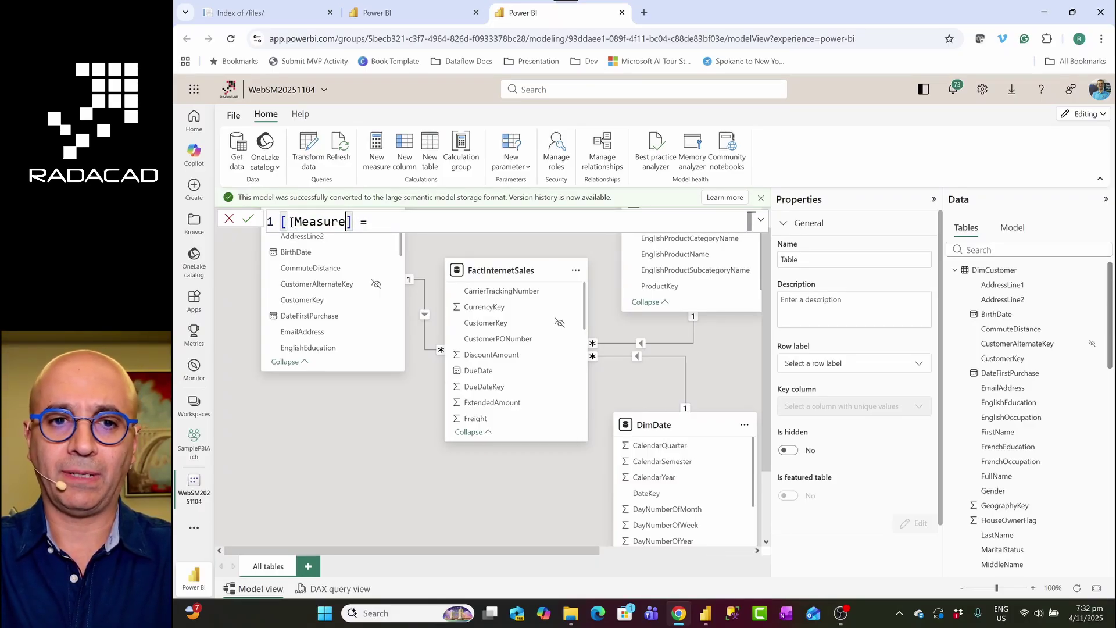
{"action": "key", "text": "End"}
{"action": "type", "text": "{"}
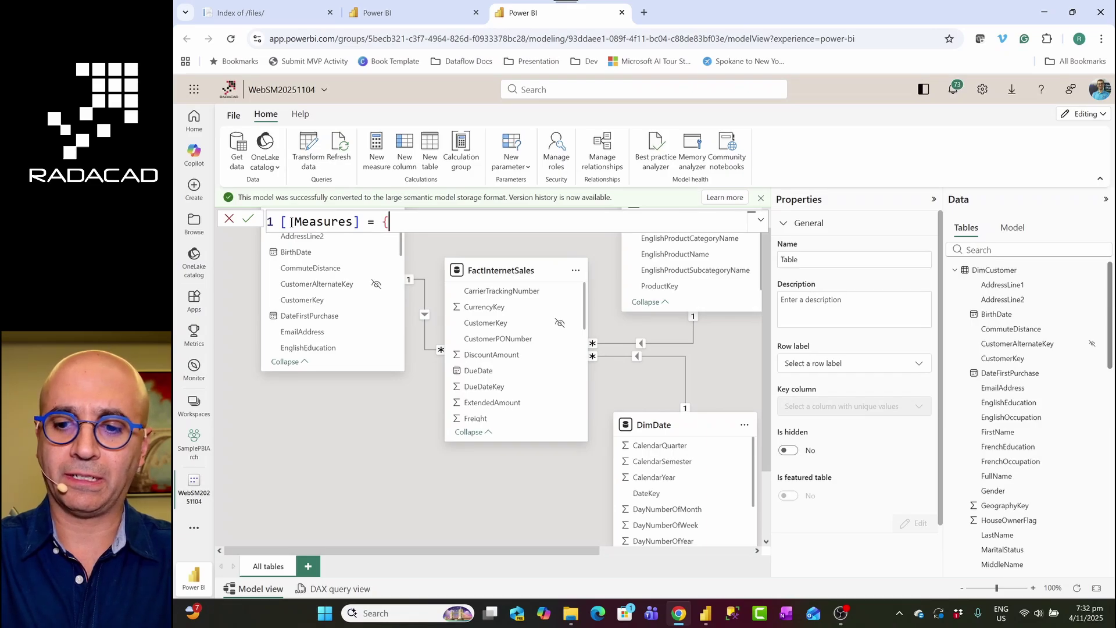
{"action": "type", "text": "blank"}
{"action": "key", "text": "Tab"}
{"action": "type", "text": ")"}
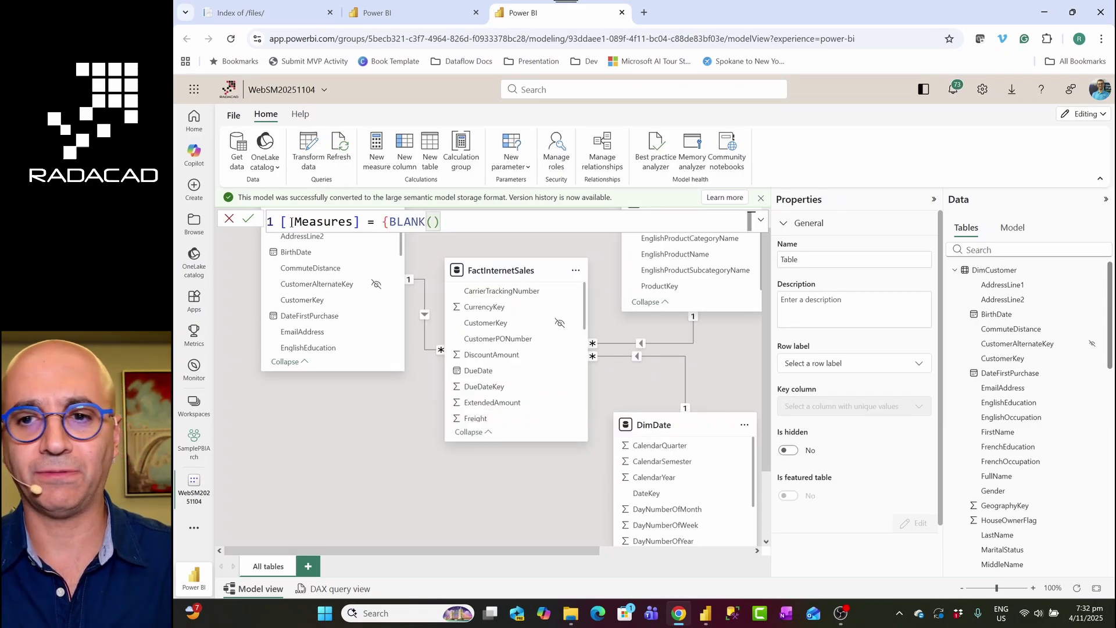
{"action": "type", "text": "}"}
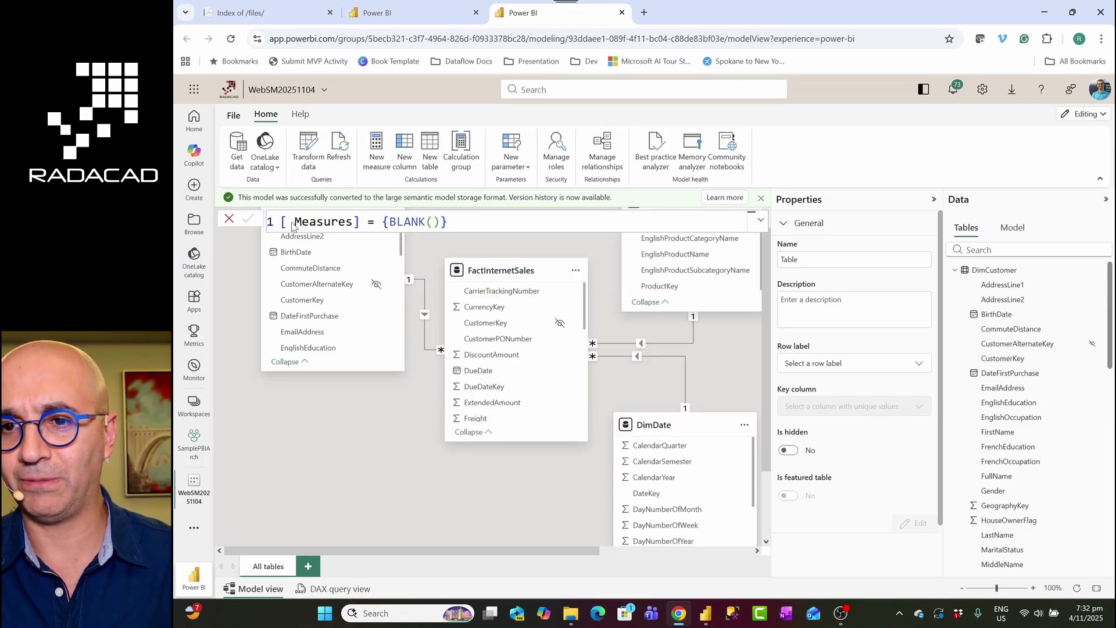
{"action": "key", "text": "Return"}
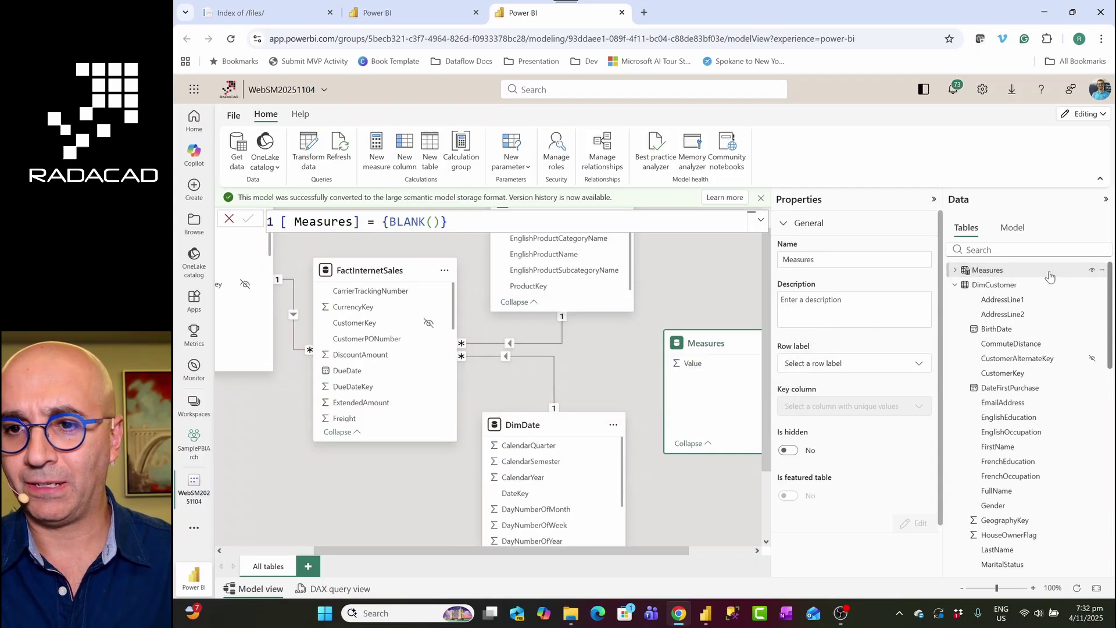
Add a measure to the Measures table: Sales = SUM(FactInternetSales[SalesAmount])
{"action": "left_click", "coordinate": [1102, 270]}
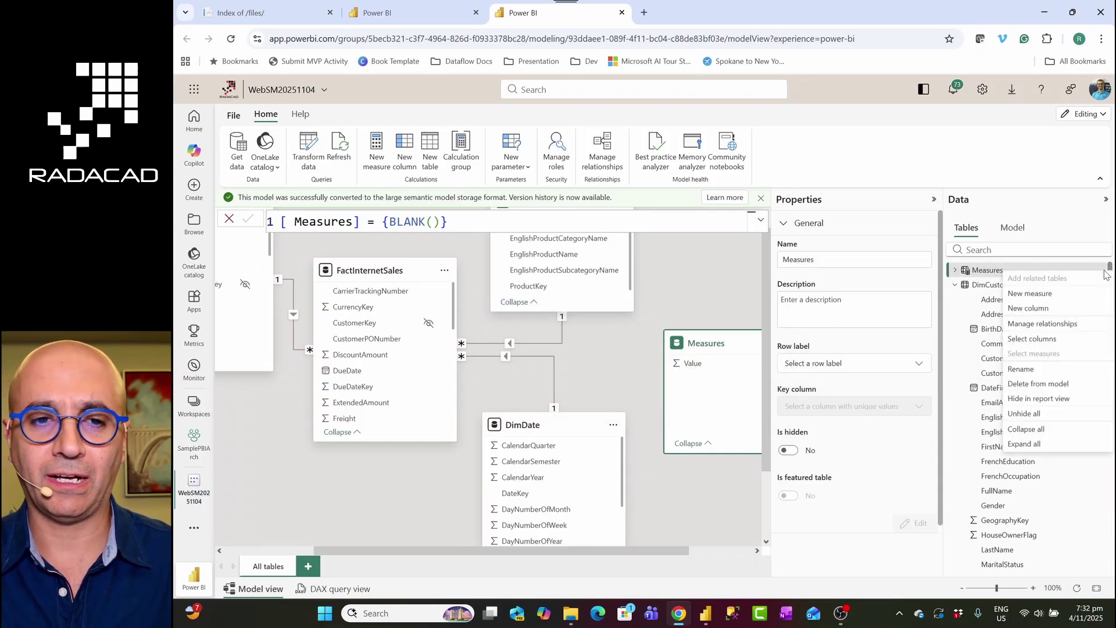
{"action": "left_click", "coordinate": [1002, 297]}
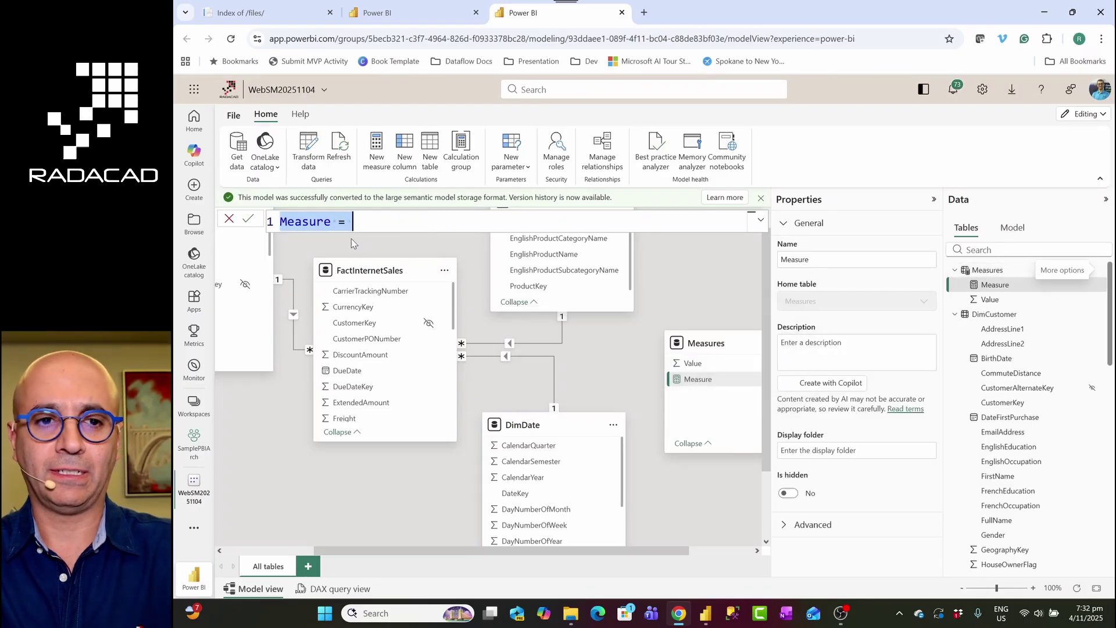
{"action": "double_click", "coordinate": [315, 223]}
{"action": "type", "text": "S"}
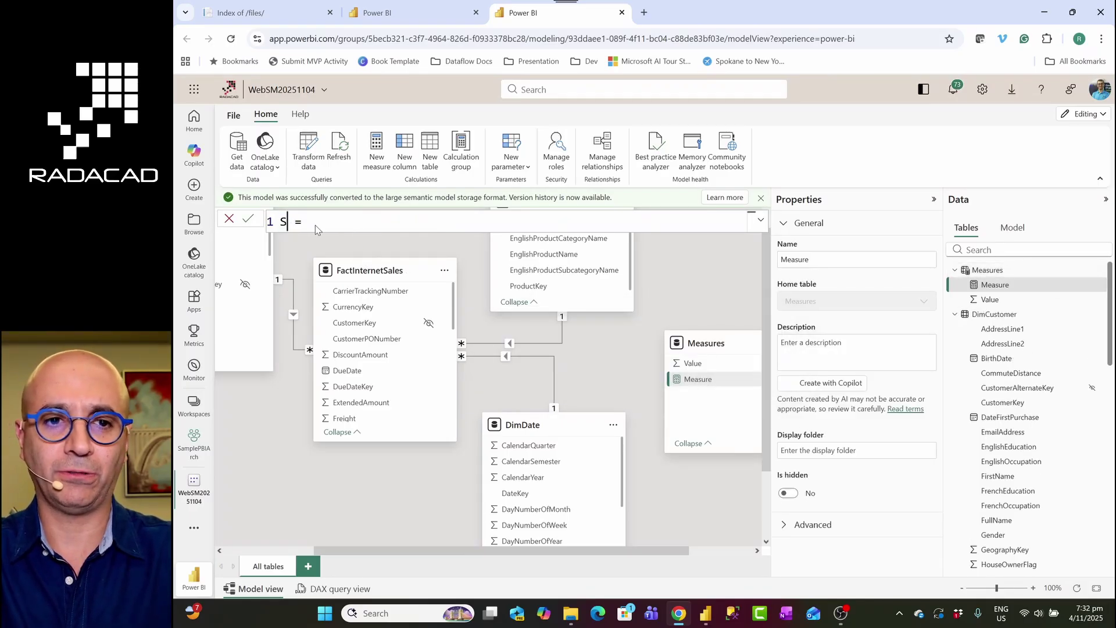
{"action": "type", "text": "ales = "}
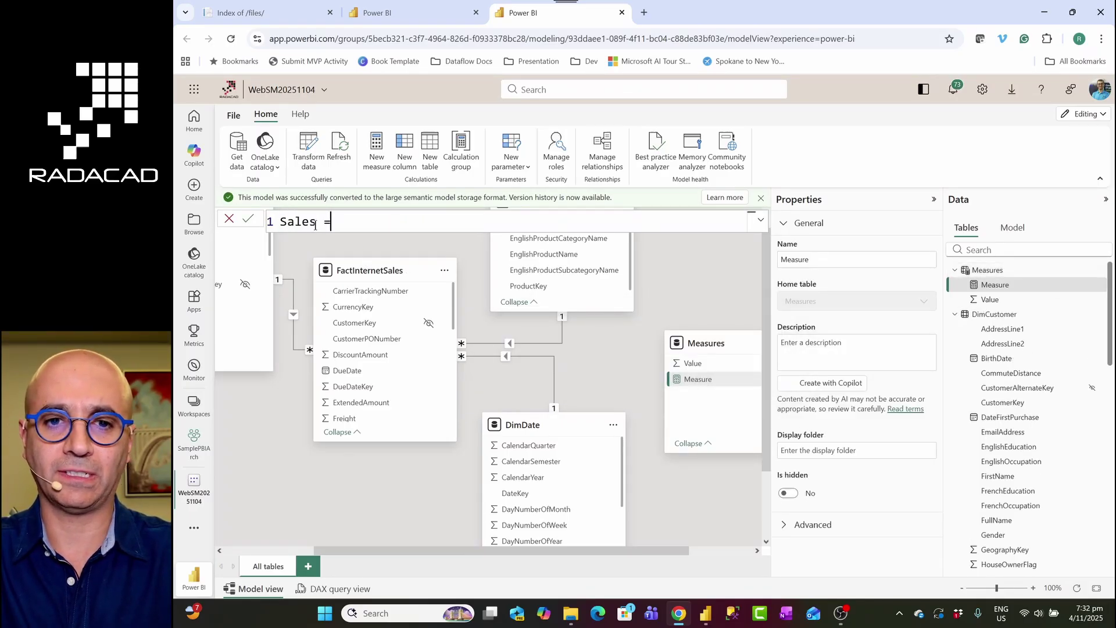
{"action": "type", "text": "SUM(salesa"}
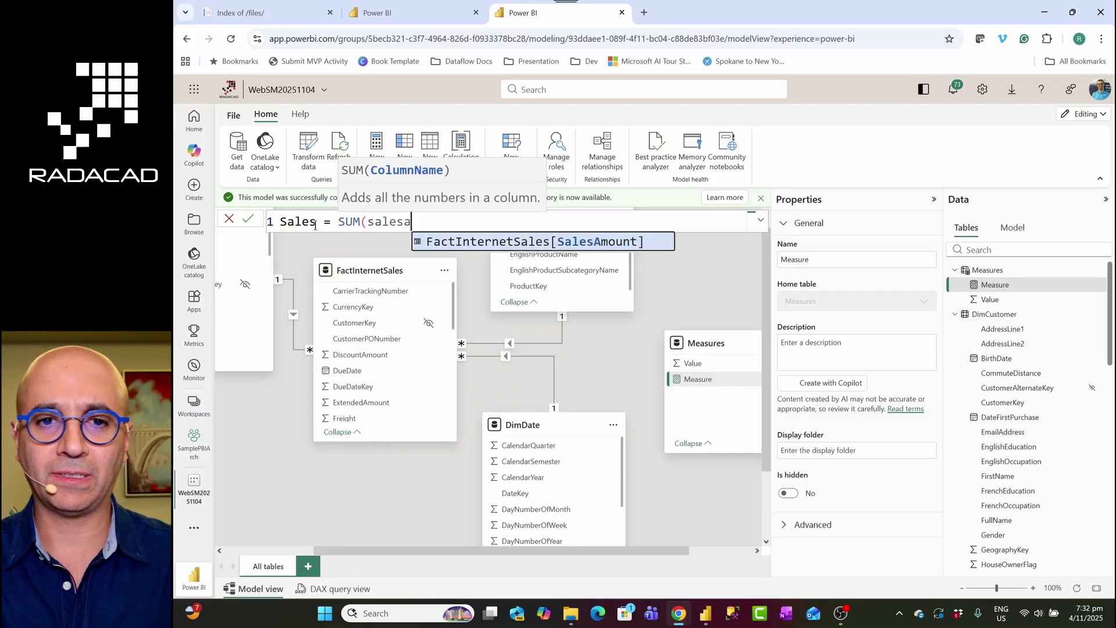
{"action": "key", "text": "Tab"}
{"action": "type", "text": ")"}
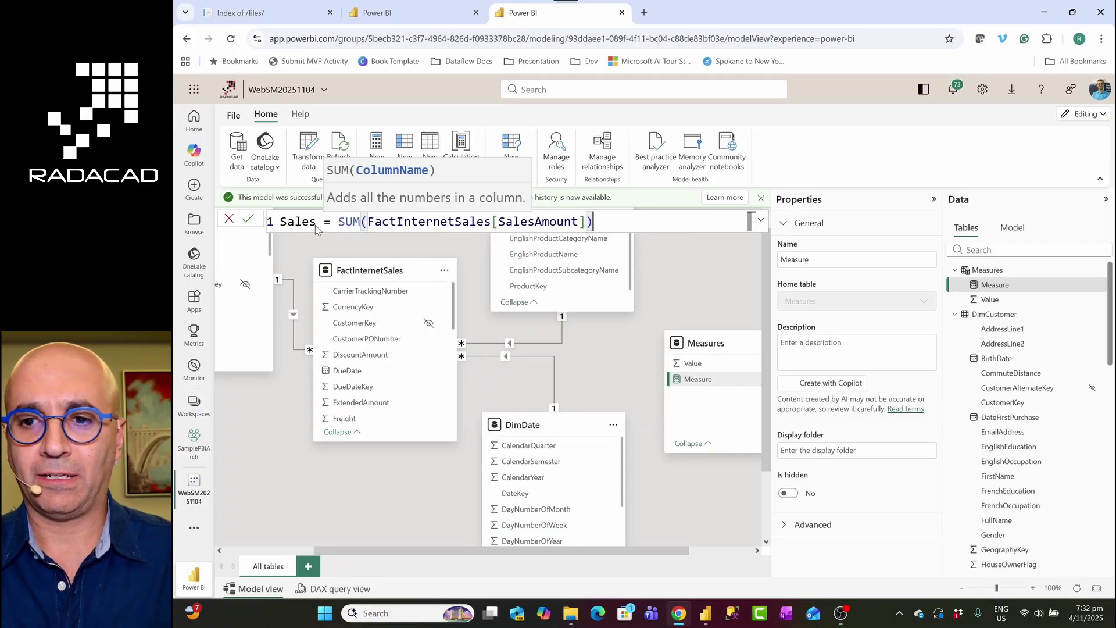
{"action": "key", "text": "Return"}
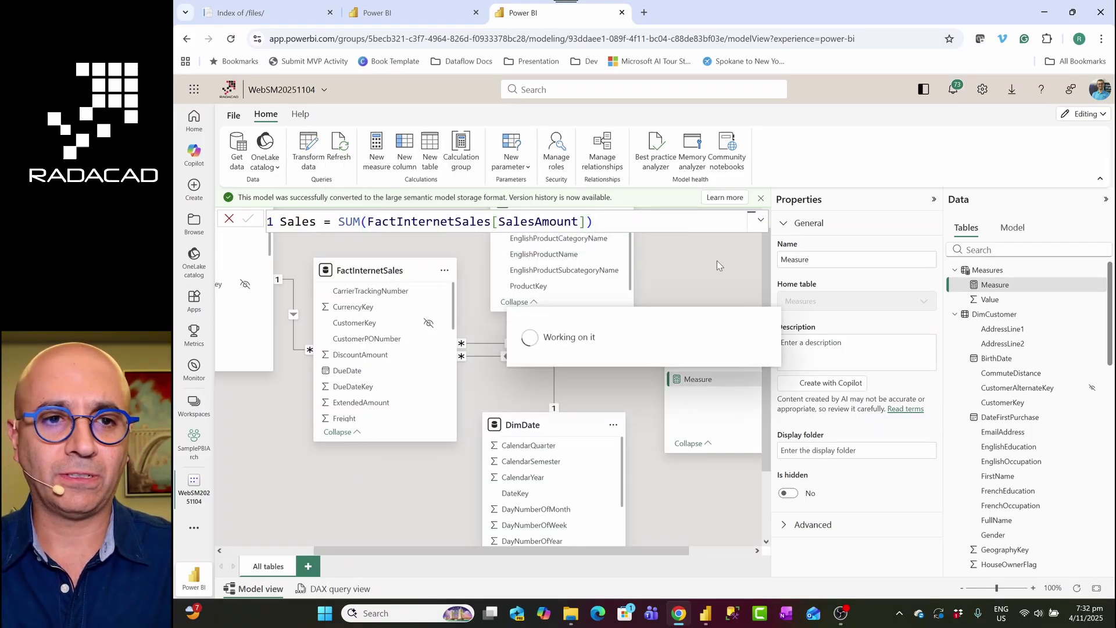
Format the Sales measure as Currency in $ English (New Zealand)
{"action": "left_click", "coordinate": [988, 286]}
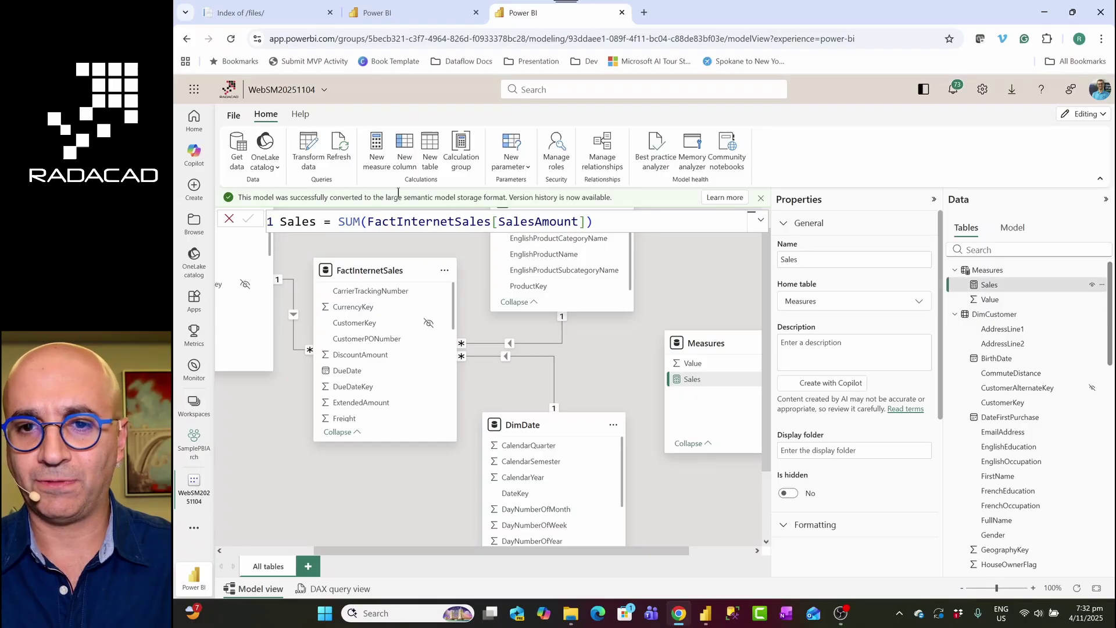
{"action": "left_click", "coordinate": [786, 226]}
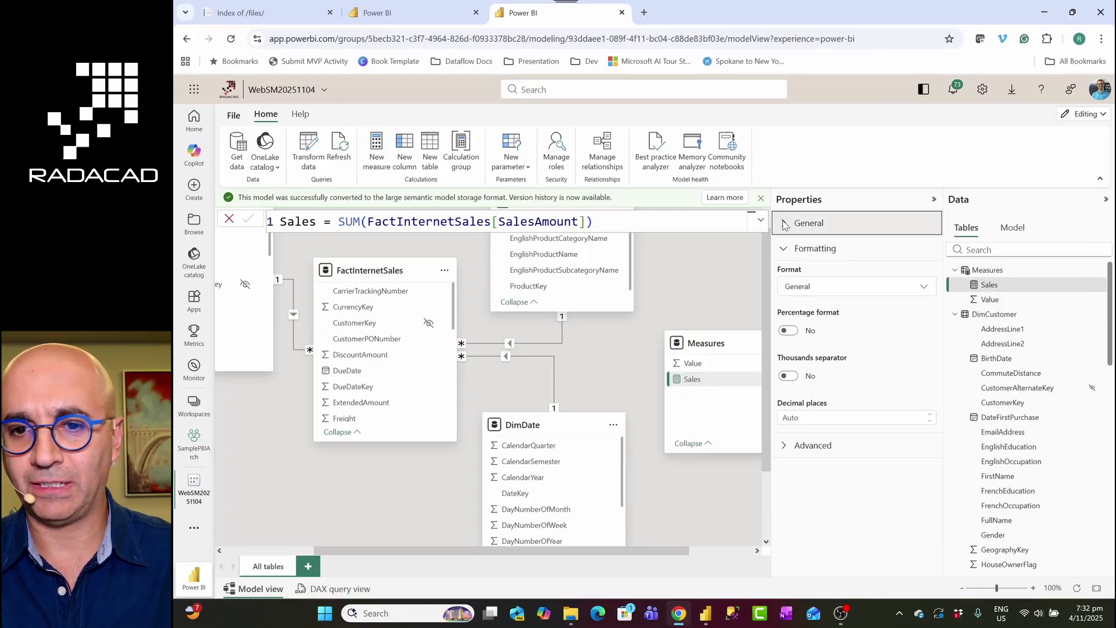
{"action": "left_click", "coordinate": [817, 304]}
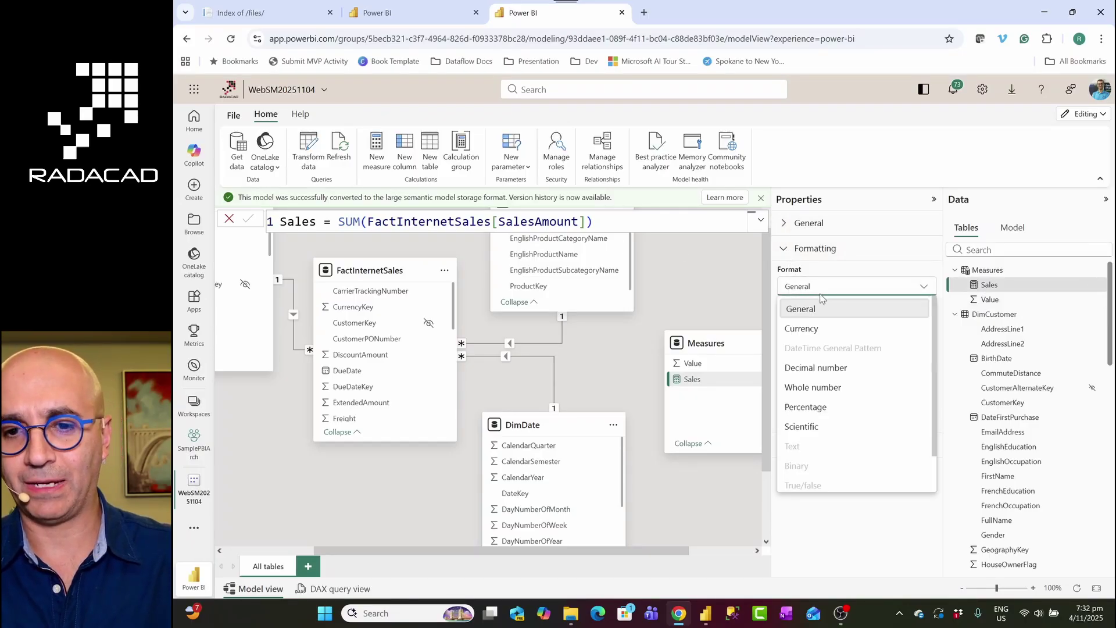
{"action": "left_click", "coordinate": [817, 327]}
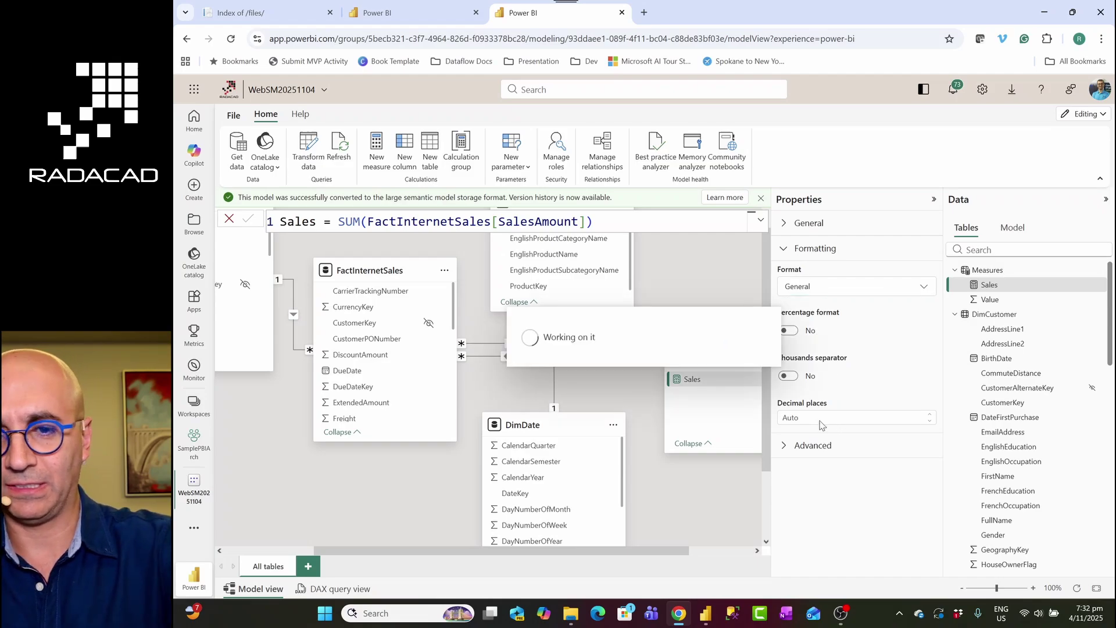
{"action": "left_click", "coordinate": [803, 419]}
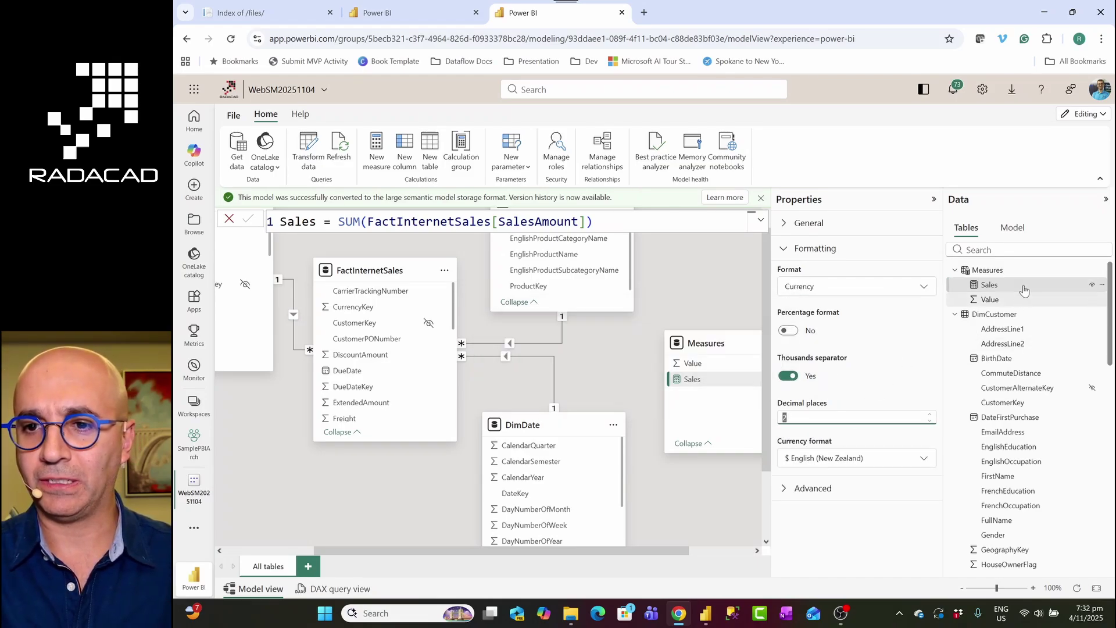
Create a new measure in the Measures table named Sales YTD
{"action": "left_click", "coordinate": [1100, 273]}
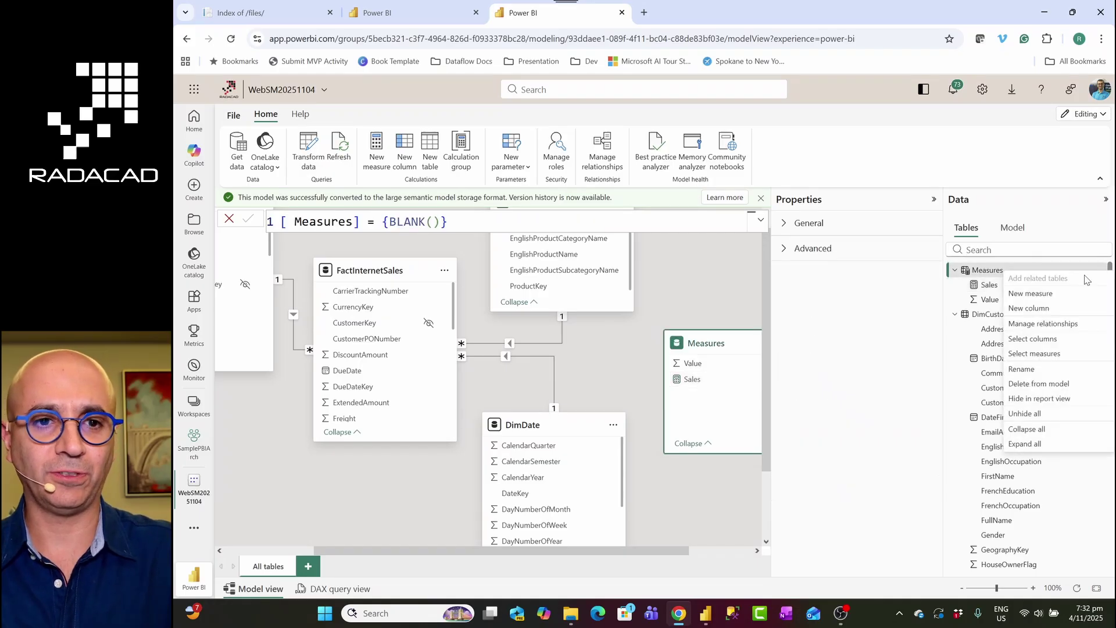
{"action": "left_click", "coordinate": [1041, 299]}
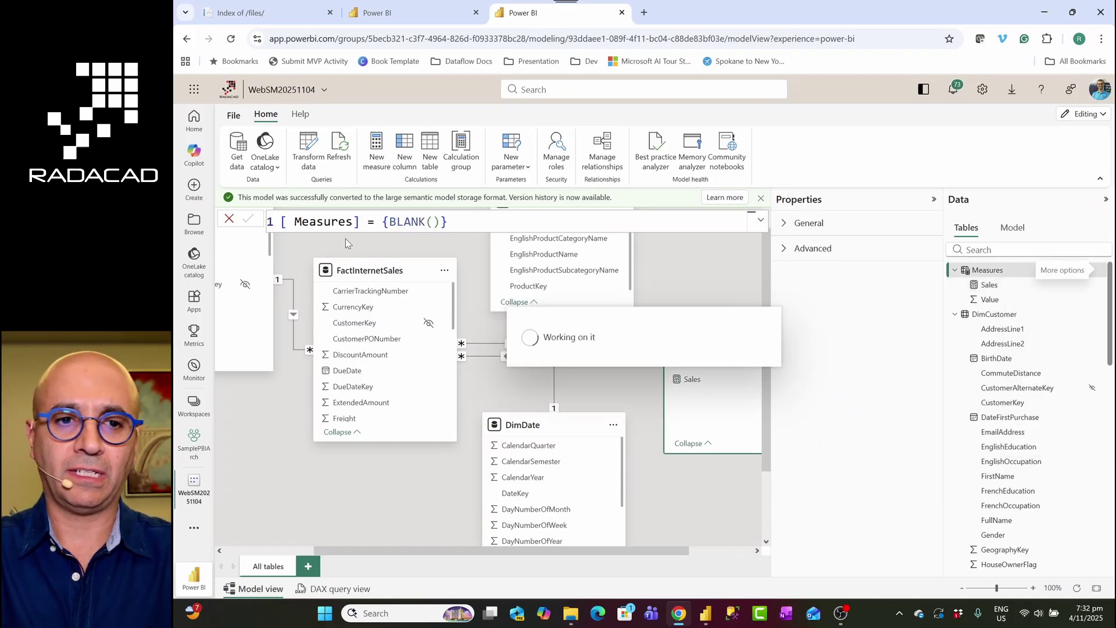
{"action": "double_click", "coordinate": [326, 222]}
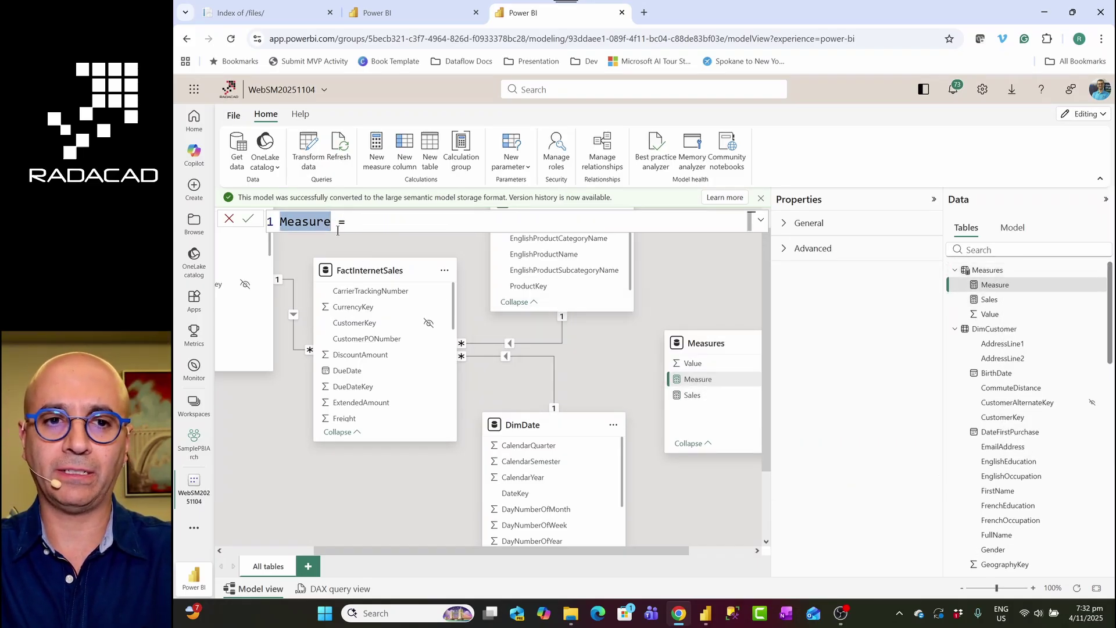
{"action": "type", "text": "Sales YT"}
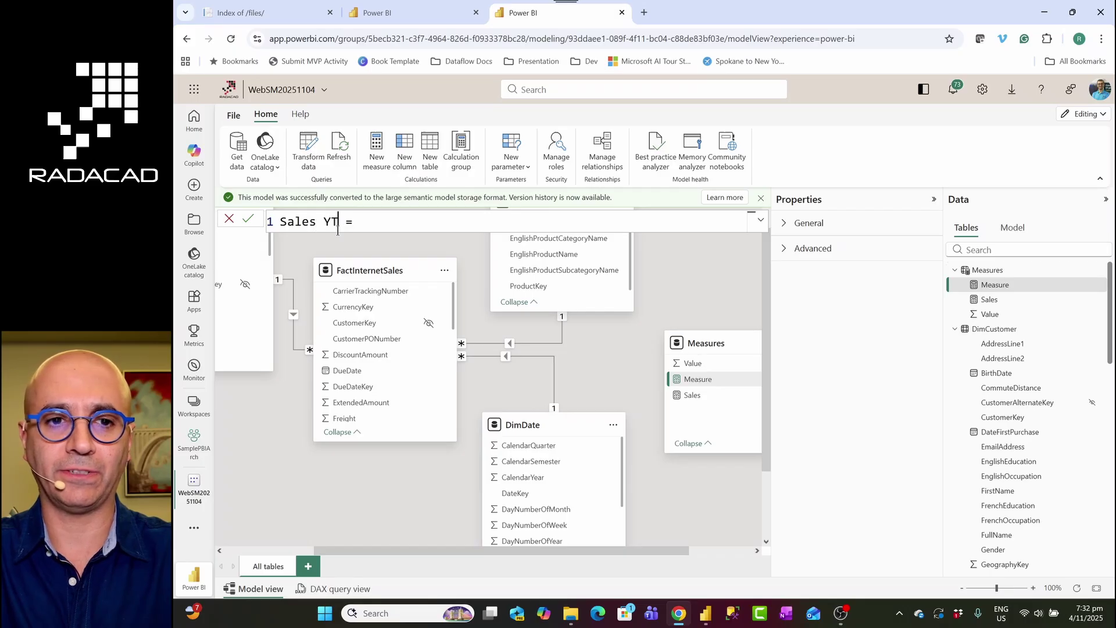
{"action": "type", "text": "D"}
{"action": "key", "text": "Right"}
{"action": "key", "text": "shift+Return"}
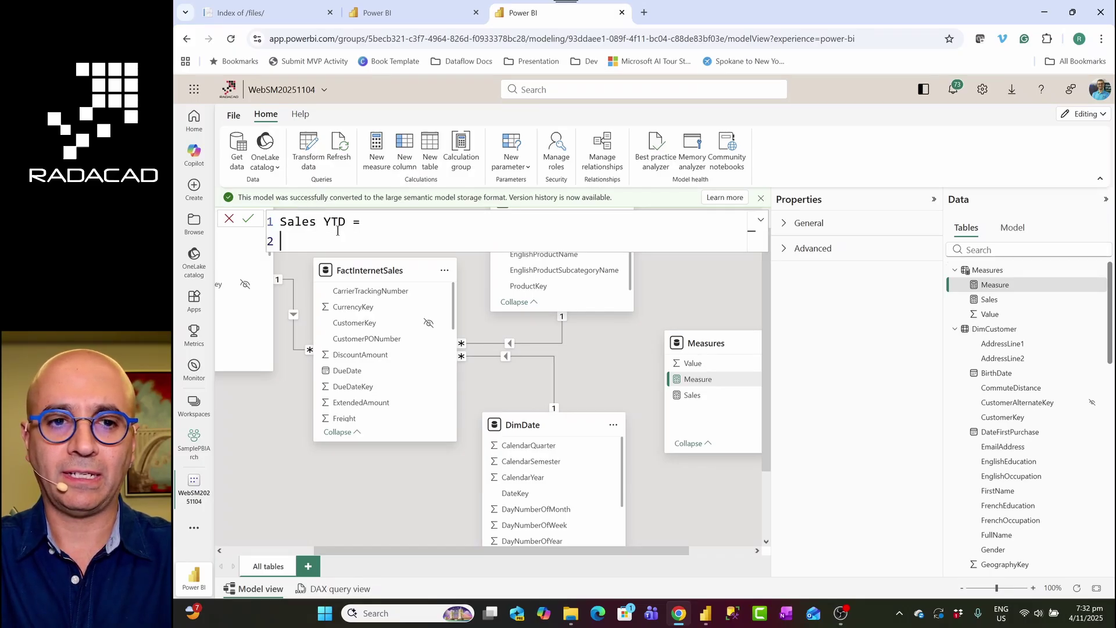
Enter the formula CALCULATE([Sales], DATESYTD(DimDate[FullDateAlternateKey].[Date]))
{"action": "type", "text": "cal"}
{"action": "key", "text": "Tab"}
{"action": "key", "text": "shift+Return"}
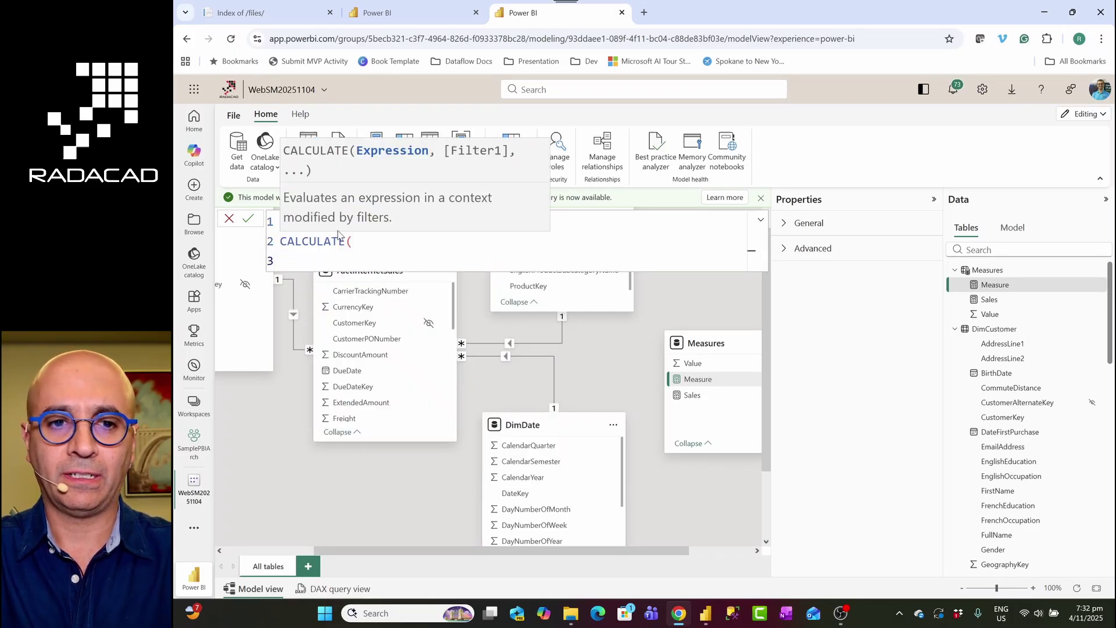
{"action": "type", "text": "sal"}
{"action": "key", "text": "Tab"}
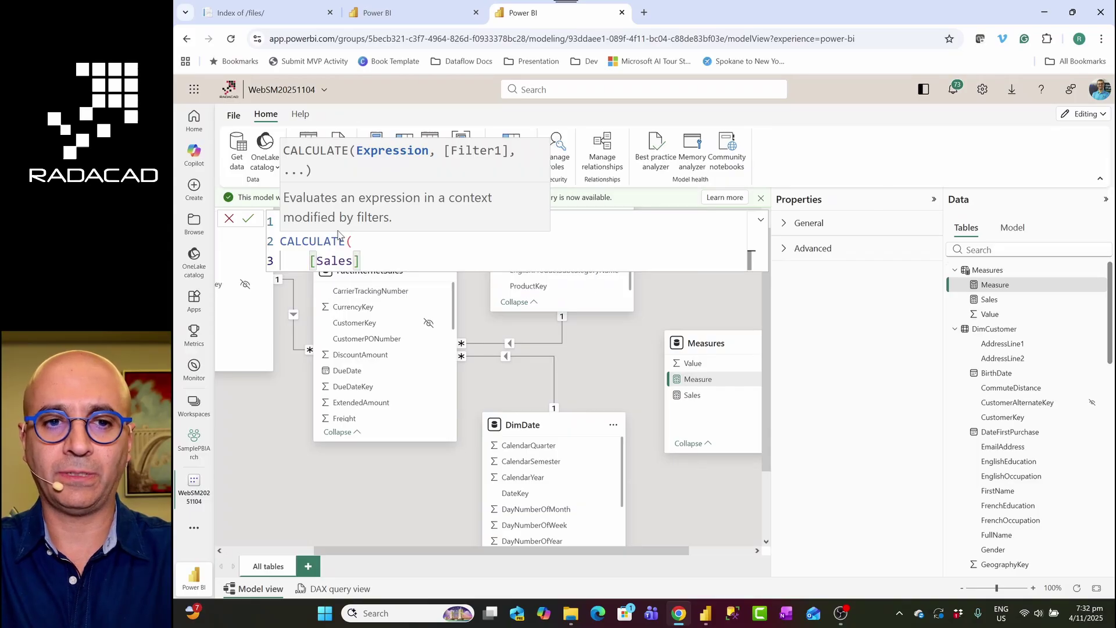
{"action": "type", "text": ","}
{"action": "key", "text": "shift+Return"}
{"action": "type", "text": "datesy"}
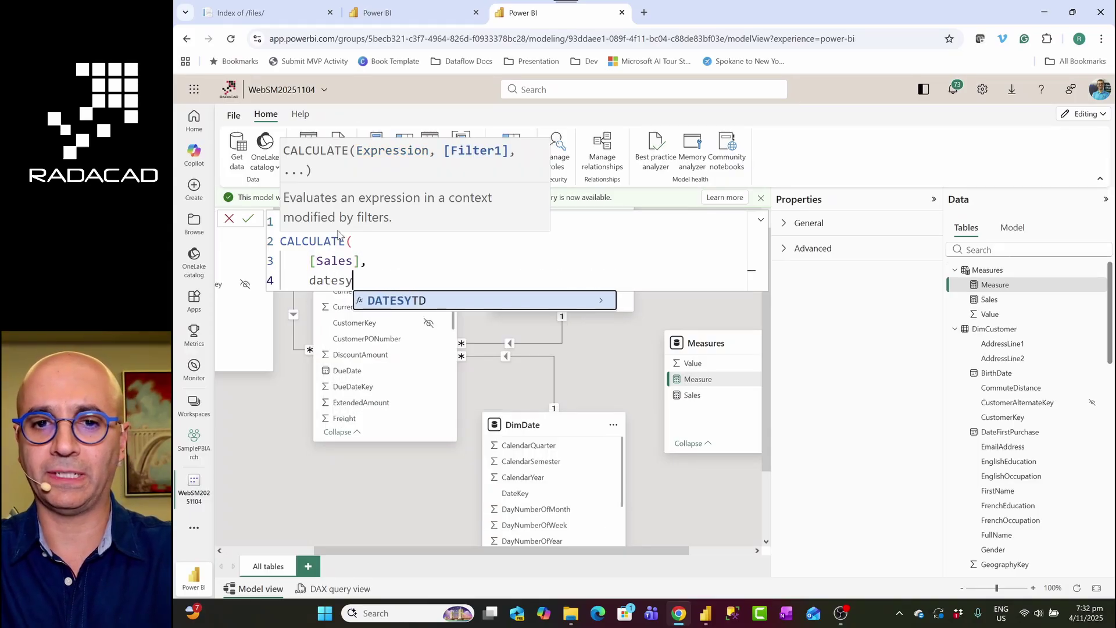
{"action": "key", "text": "Tab"}
{"action": "type", "text": "fulld"}
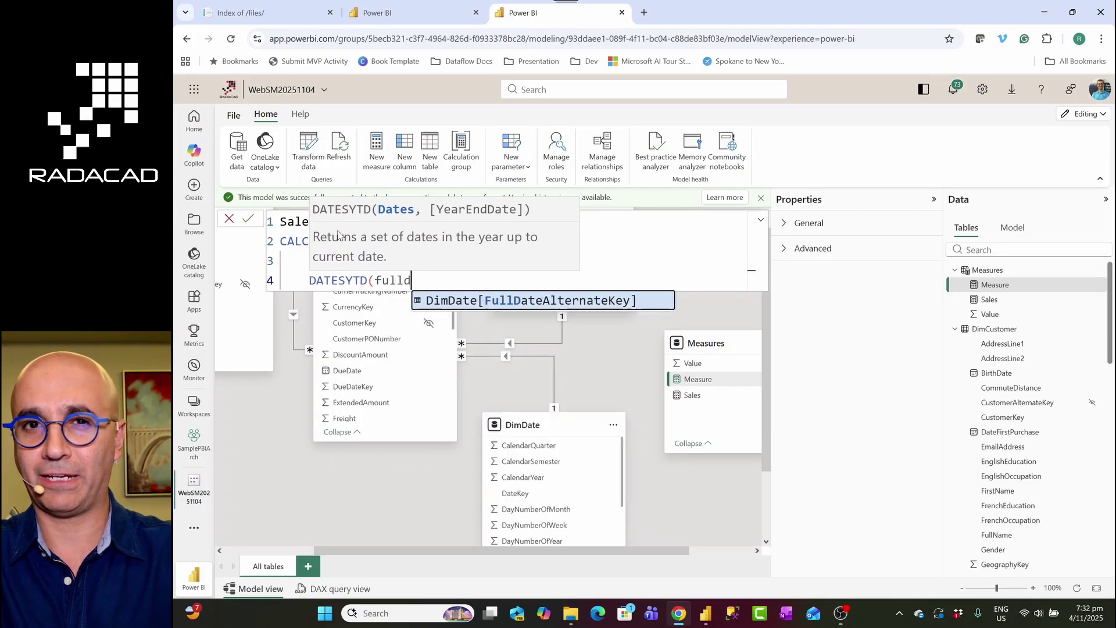
{"action": "type", "text": "ate"}
{"action": "key", "text": "Tab"}
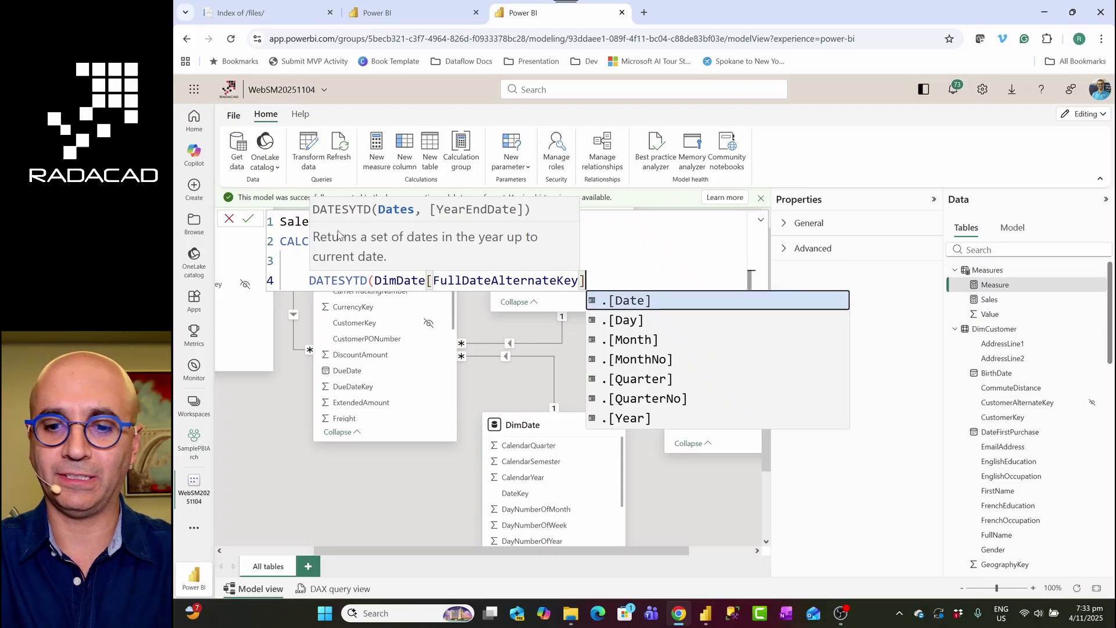
{"action": "key", "text": "Tab"}
{"action": "type", "text": ")"}
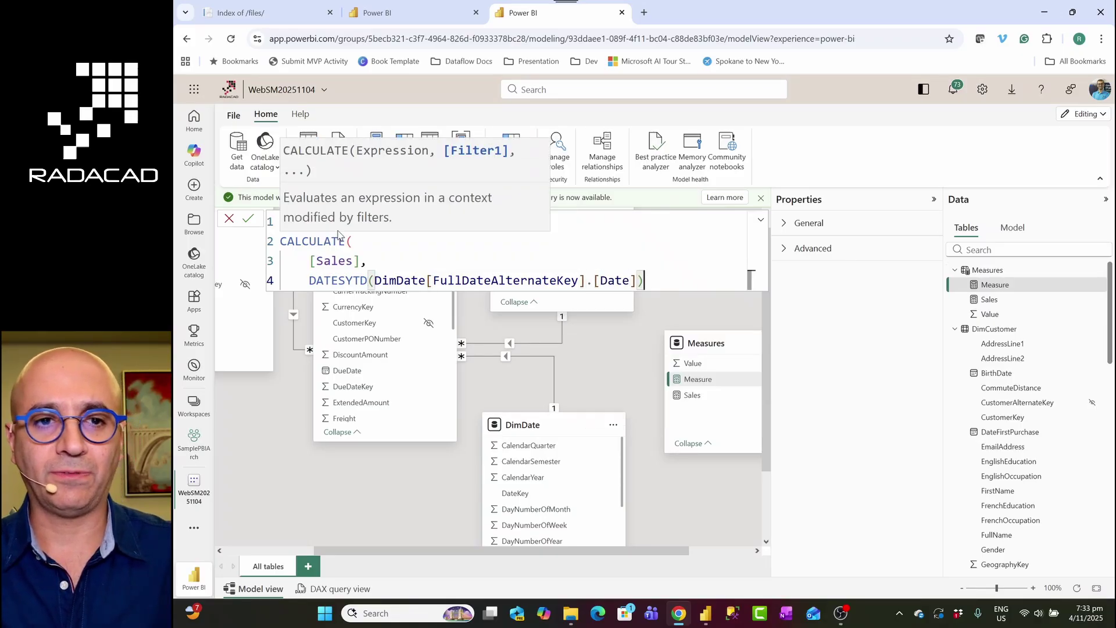
{"action": "key", "text": "shift+Return"}
Commit the Sales YTD formula and format it as Currency with 2 decimal places
{"action": "type", "text": ")"}
{"action": "key", "text": "Return"}
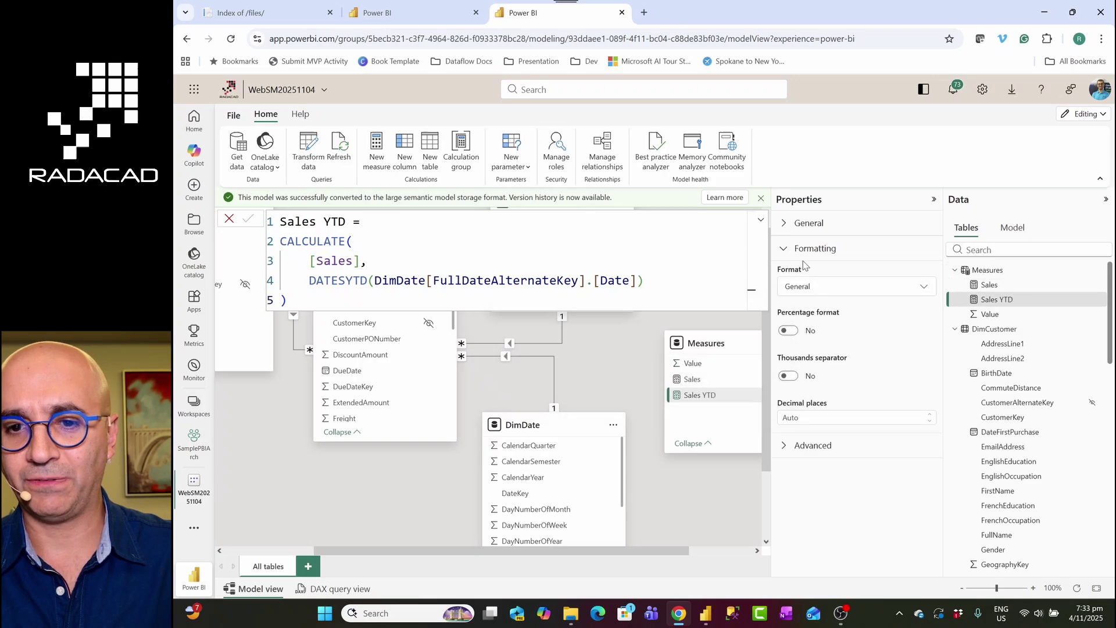
{"action": "left_click", "coordinate": [798, 290]}
{"action": "left_click", "coordinate": [814, 331]}
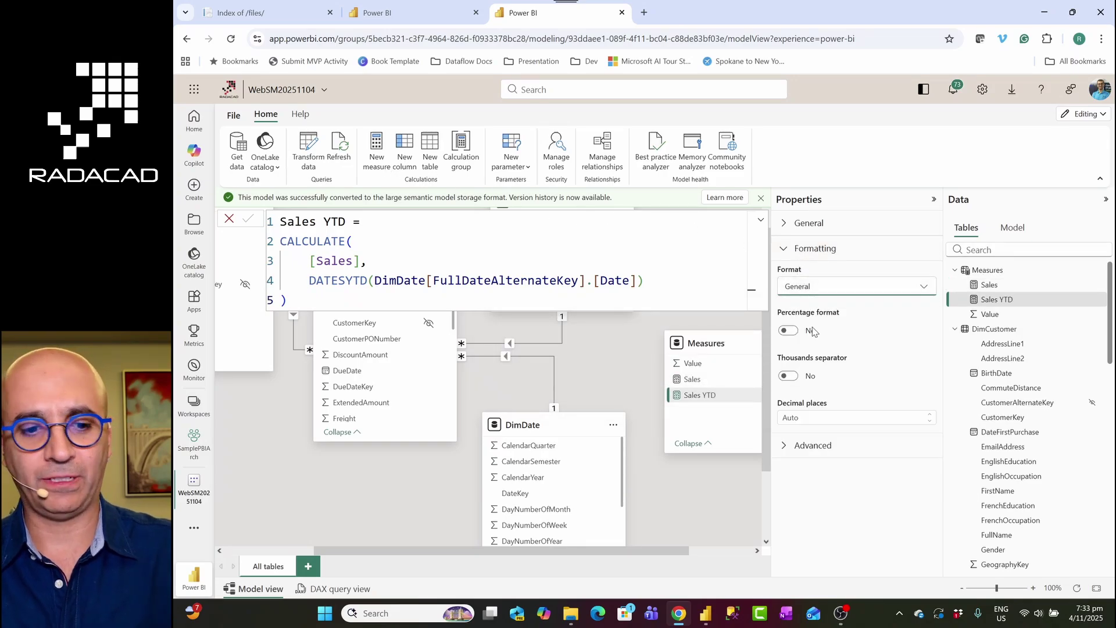
{"action": "left_click", "coordinate": [842, 417]}
{"action": "type", "text": "2"}
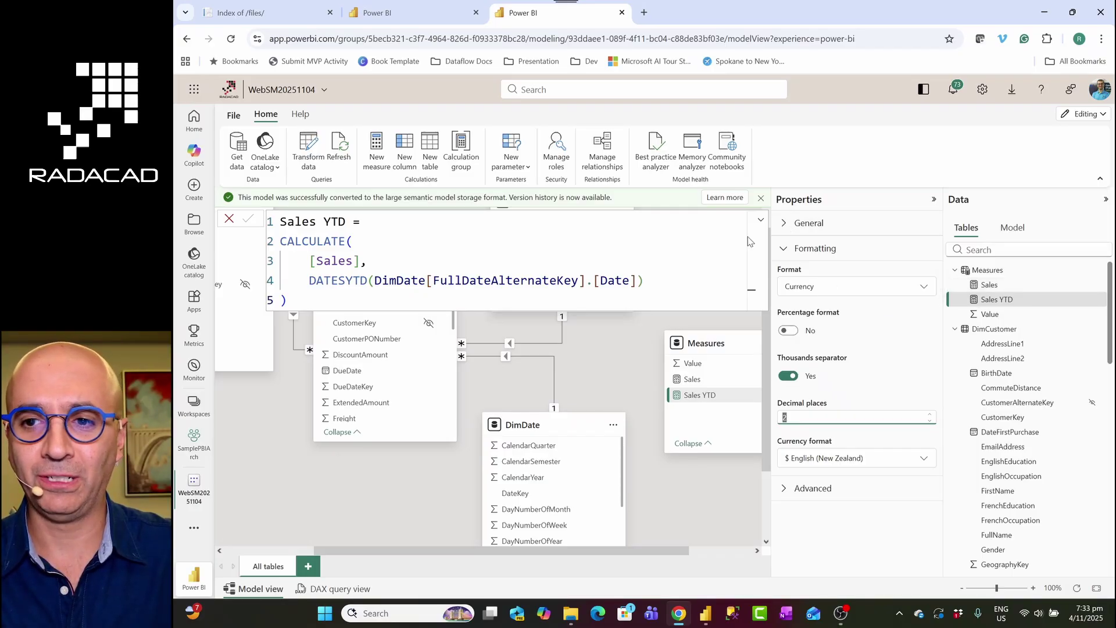
{"action": "left_click", "coordinate": [621, 341]}
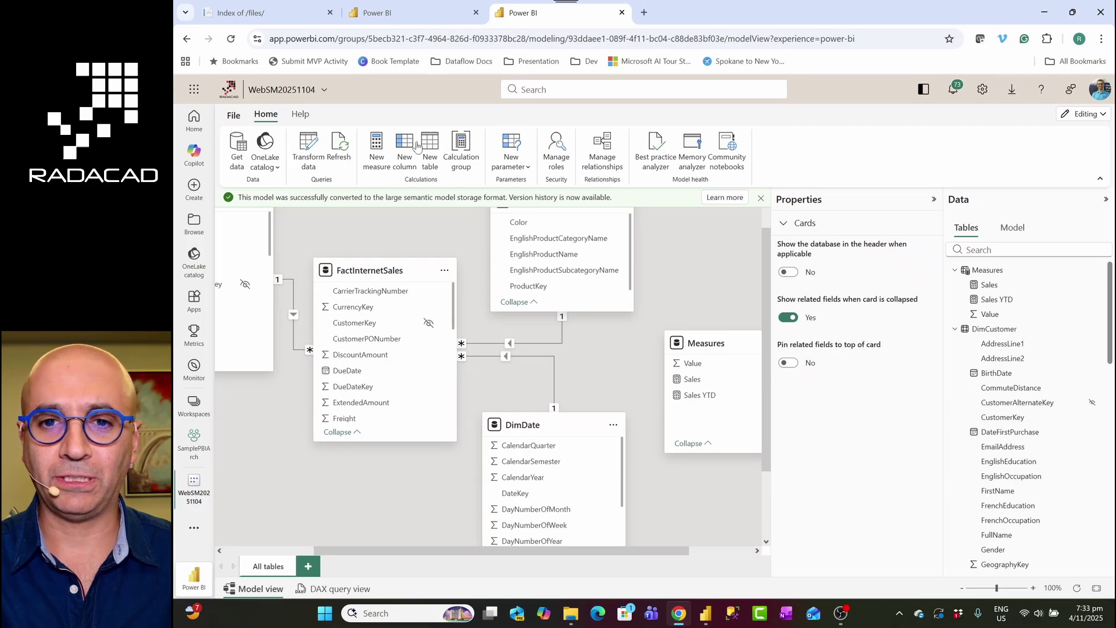
Switch to the SamplePBIArch report and refresh it to load the new measures
{"action": "left_click", "coordinate": [431, 19]}
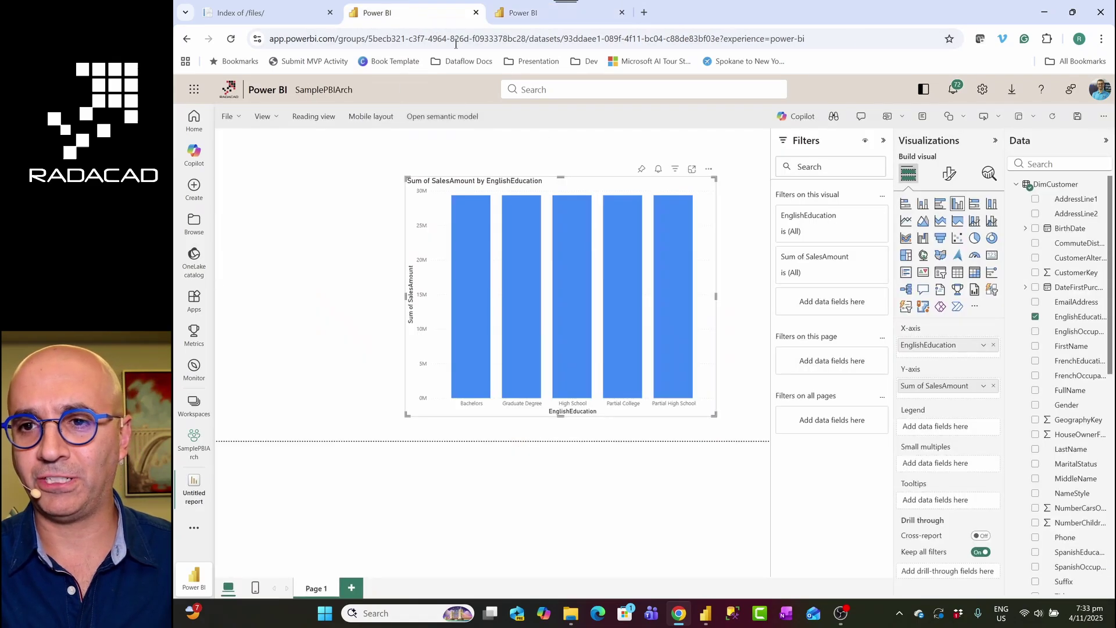
{"action": "left_click", "coordinate": [685, 153]}
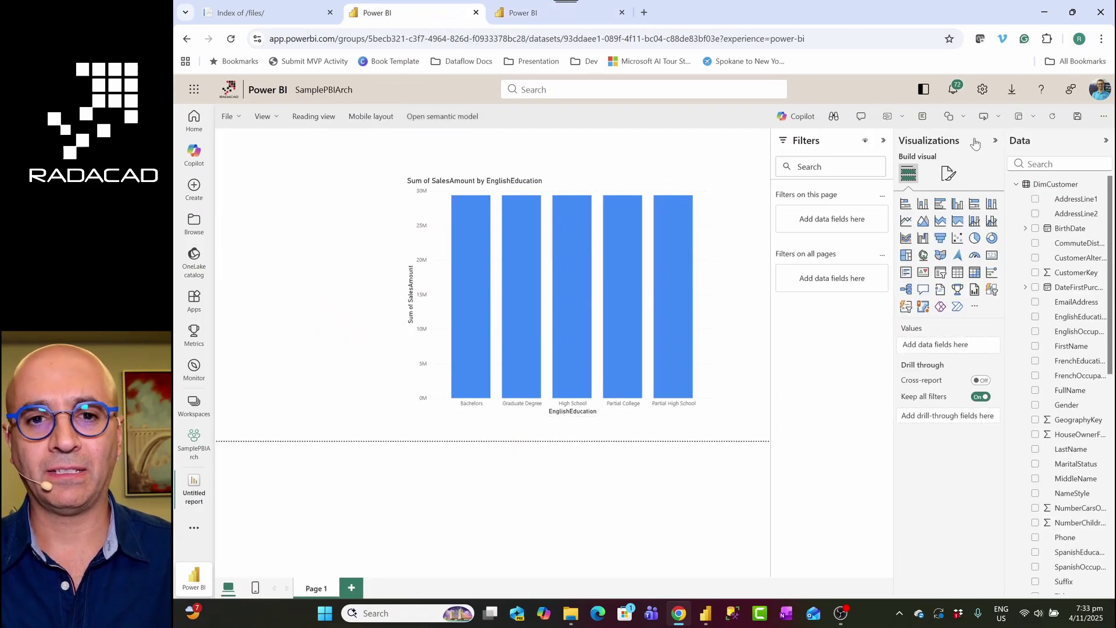
{"action": "left_click", "coordinate": [1050, 123]}
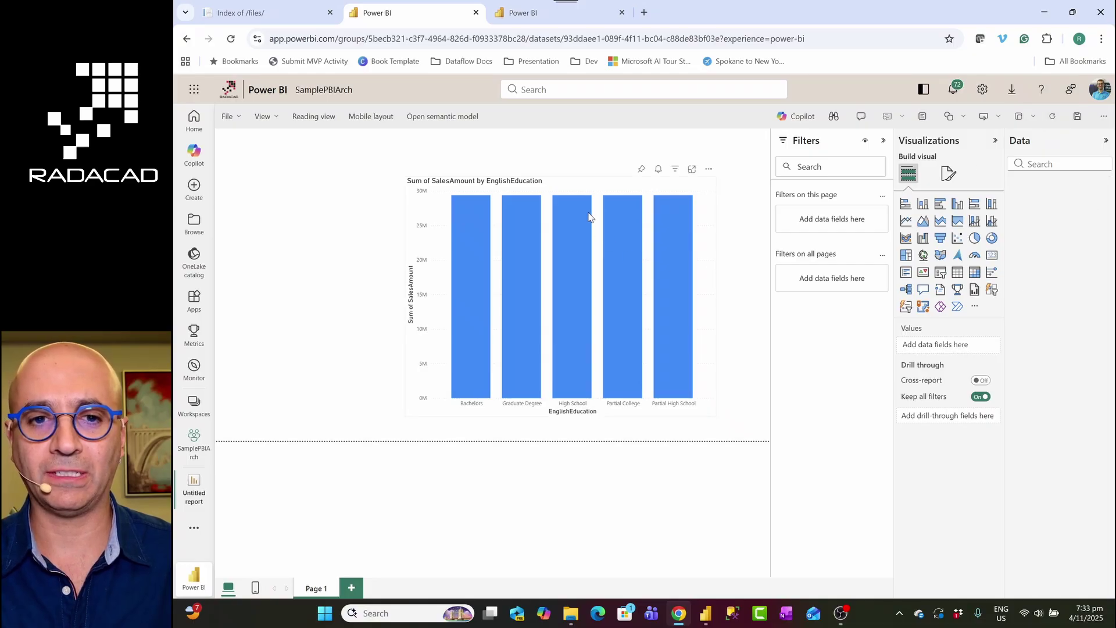
Move the education bar chart to the left side of the page and narrow it
{"action": "left_click", "coordinate": [600, 254]}
{"action": "left_click_drag", "start_coordinate": [596, 235], "coordinate": [436, 236]}
{"action": "left_click_drag", "start_coordinate": [556, 296], "coordinate": [494, 299]}
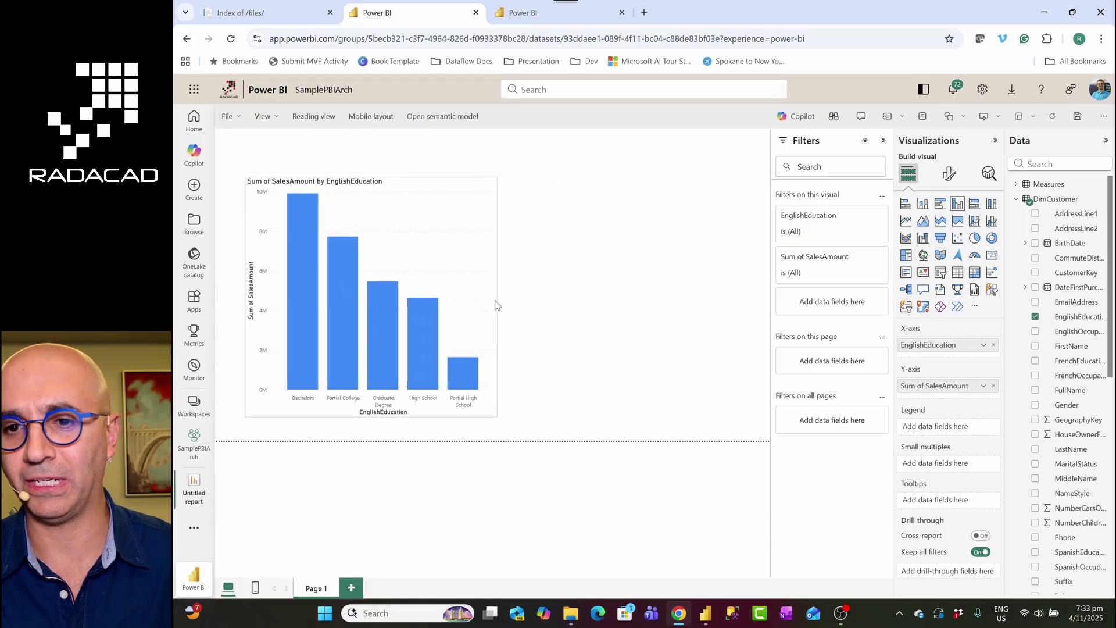
{"action": "left_click", "coordinate": [539, 275]}
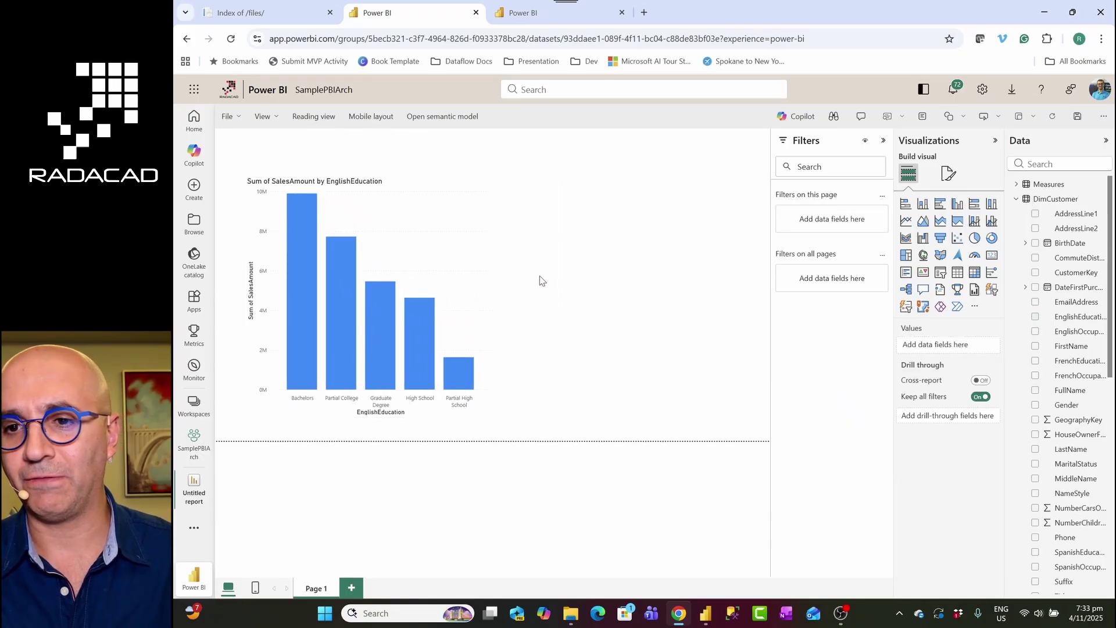
Insert a table of FullDateAlternateKey without the Day level, plus Sales and Sales YTD
{"action": "left_click", "coordinate": [958, 273]}
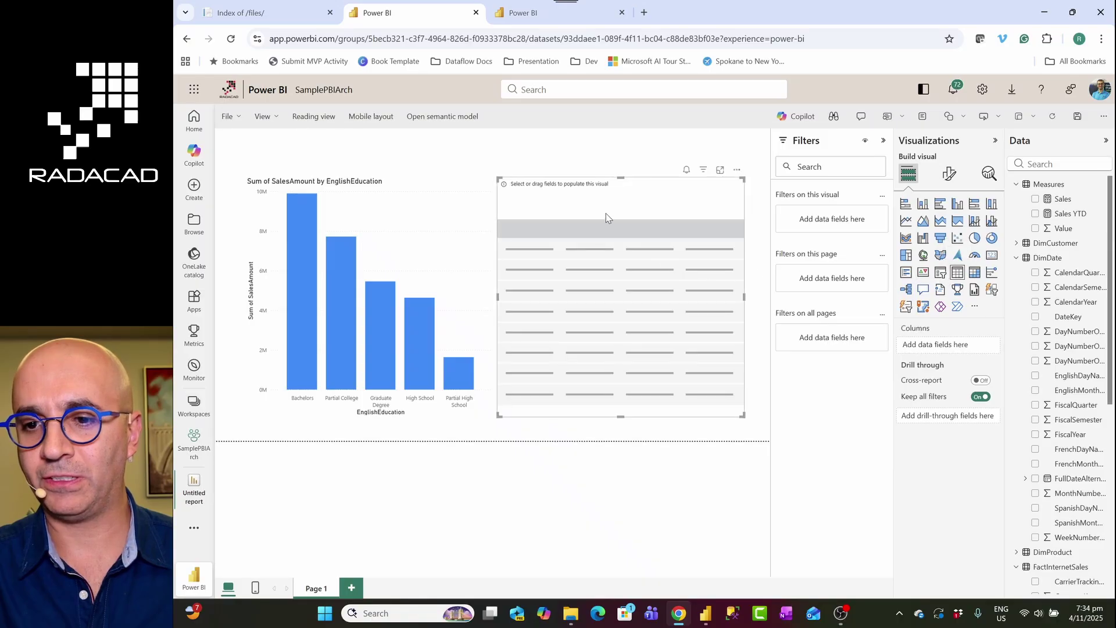
{"action": "left_click", "coordinate": [1037, 480]}
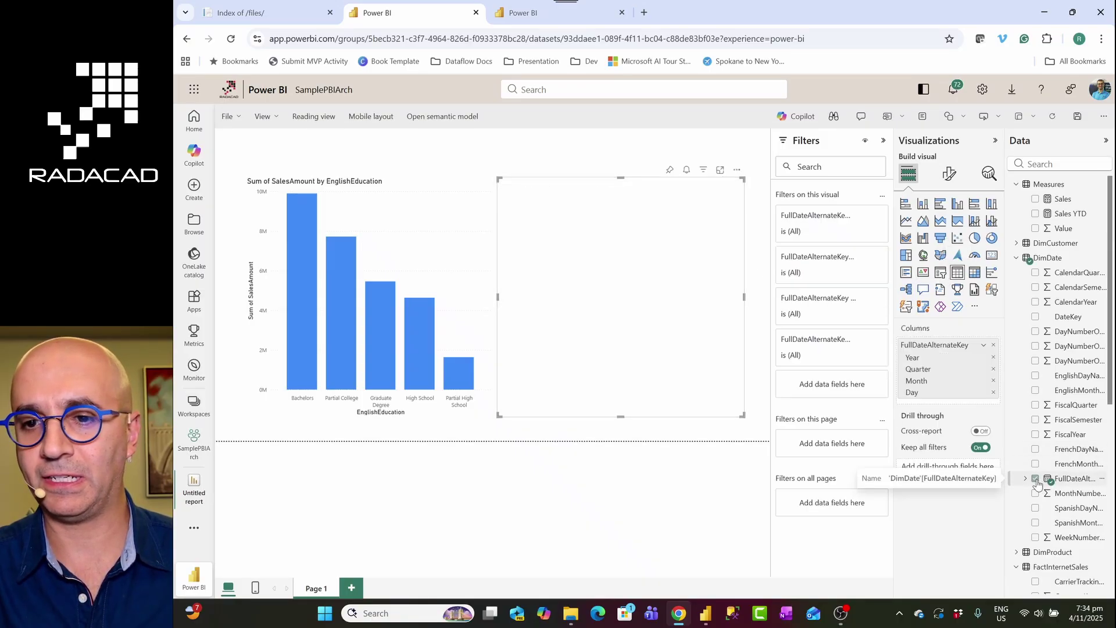
{"action": "left_click", "coordinate": [994, 393]}
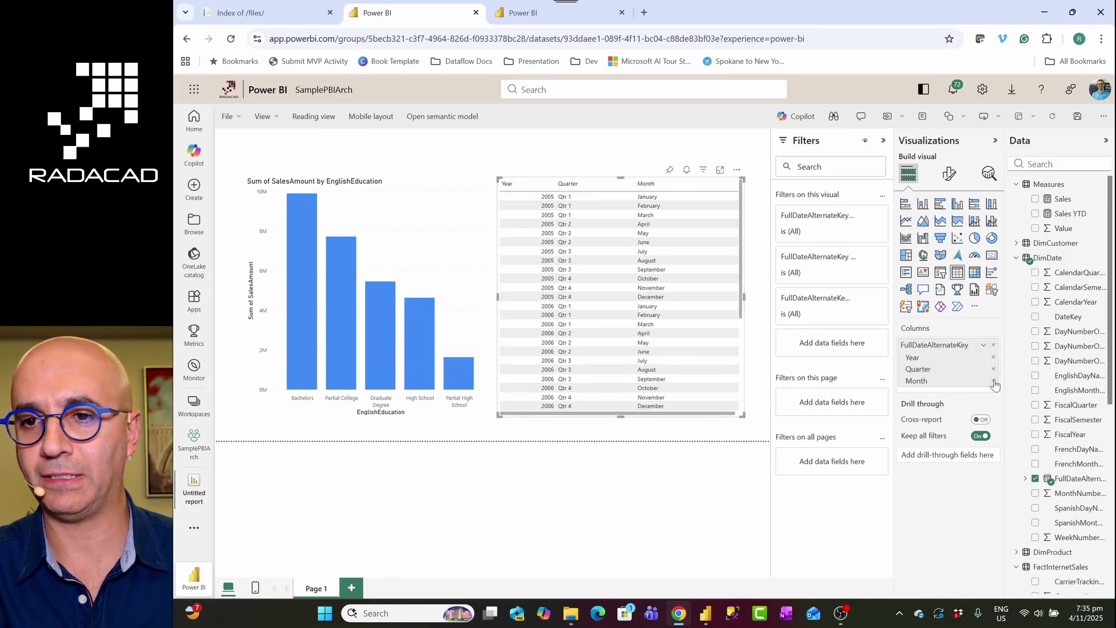
{"action": "left_click", "coordinate": [1035, 199]}
{"action": "left_click", "coordinate": [1036, 214]}
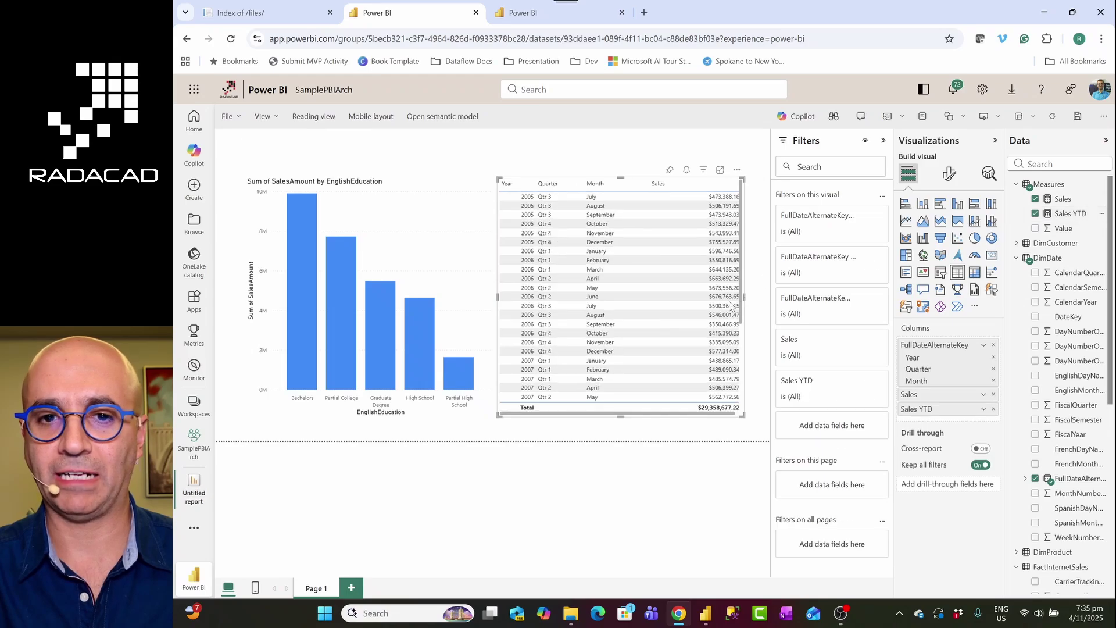
Move and resize the table so it sits beside the chart
{"action": "scroll", "coordinate": [726, 375], "scroll_direction": "down", "scroll_amount": 2}
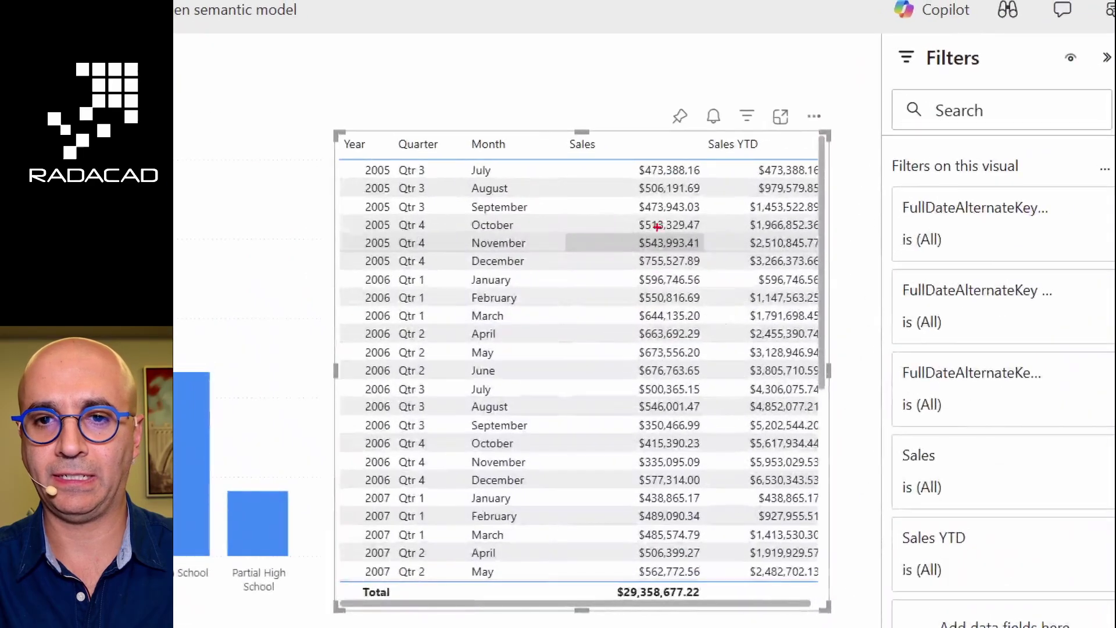
{"action": "mouse_move", "coordinate": [826, 269]}
{"action": "left_mouse_down"}
{"action": "mouse_move", "coordinate": [717, 259]}
{"action": "mouse_move", "coordinate": [745, 155]}
{"action": "left_mouse_up"}
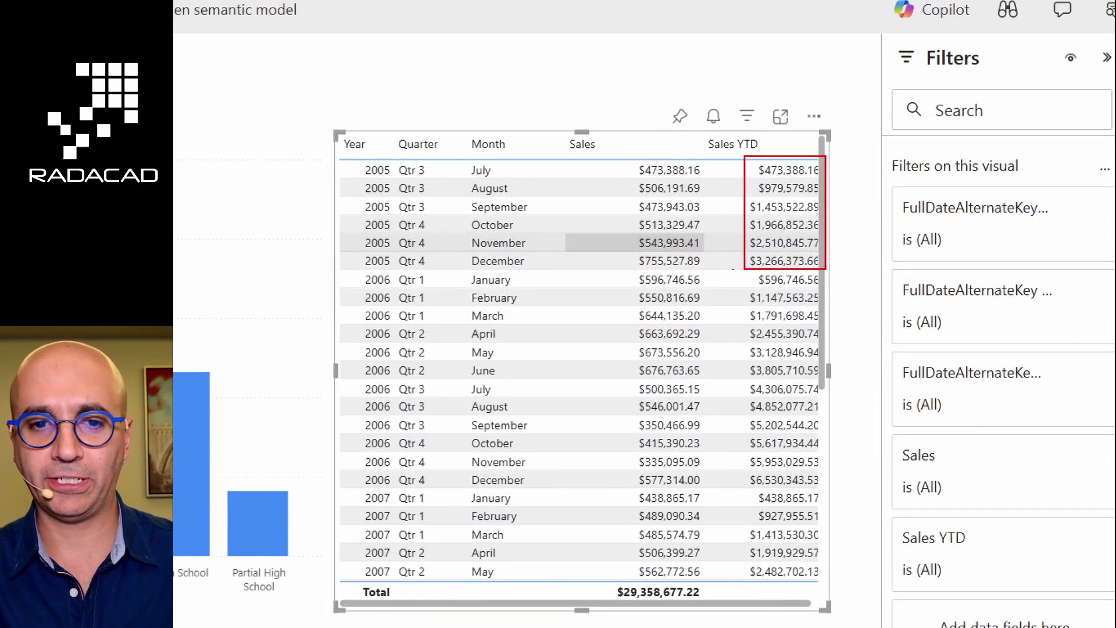
{"action": "left_click_drag", "start_coordinate": [734, 269], "coordinate": [833, 493]}
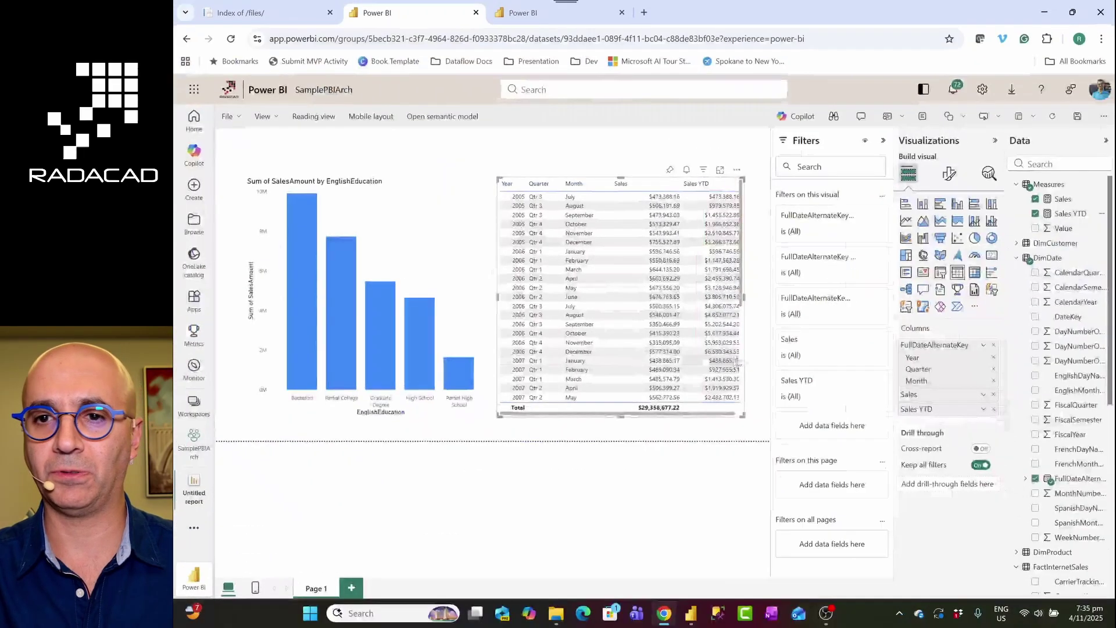
{"action": "left_click", "coordinate": [506, 158]}
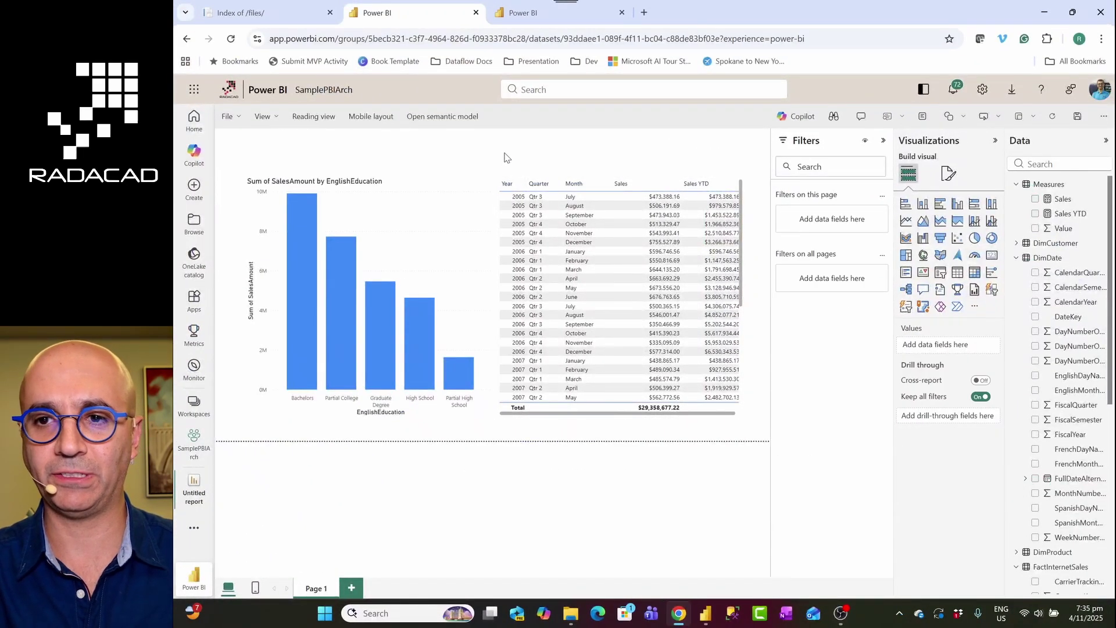
Save the report as 'report 1 20251104' and return to the SamplePBIArch workspace list
{"action": "left_click", "coordinate": [1078, 116]}
{"action": "left_click", "coordinate": [718, 438]}
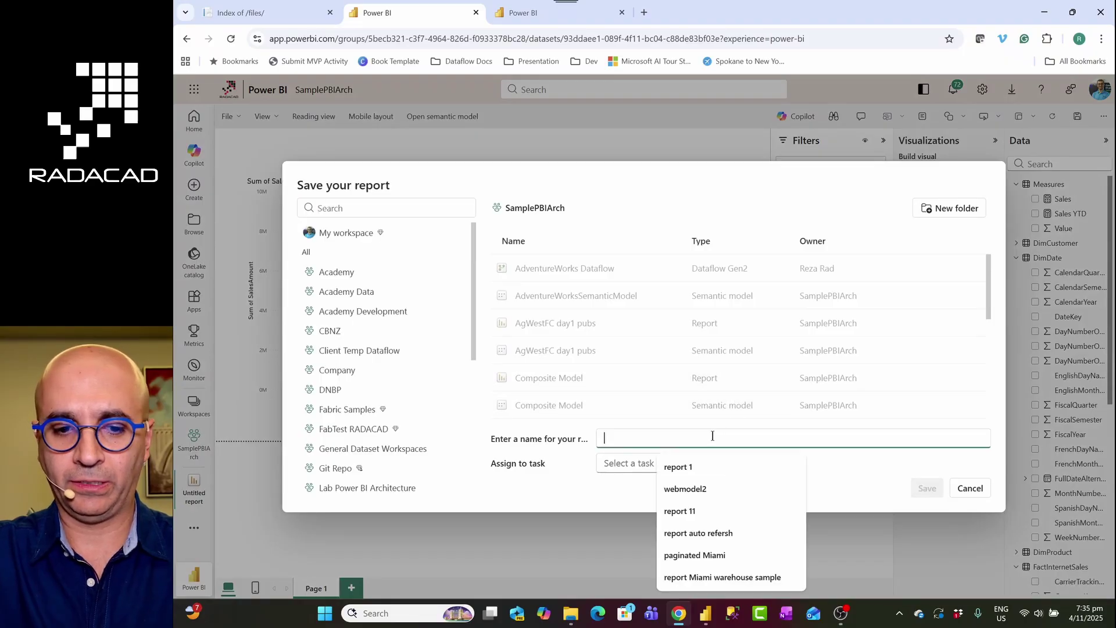
{"action": "type", "text": "repor"}
{"action": "type", "text": "t 1 "}
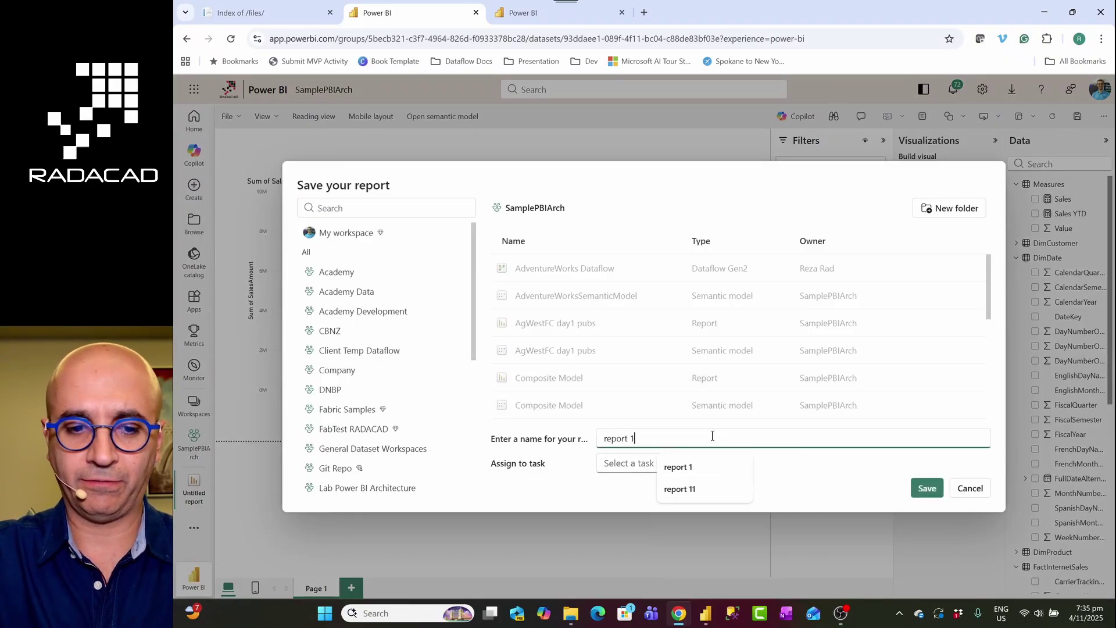
{"action": "type", "text": "20251104"}
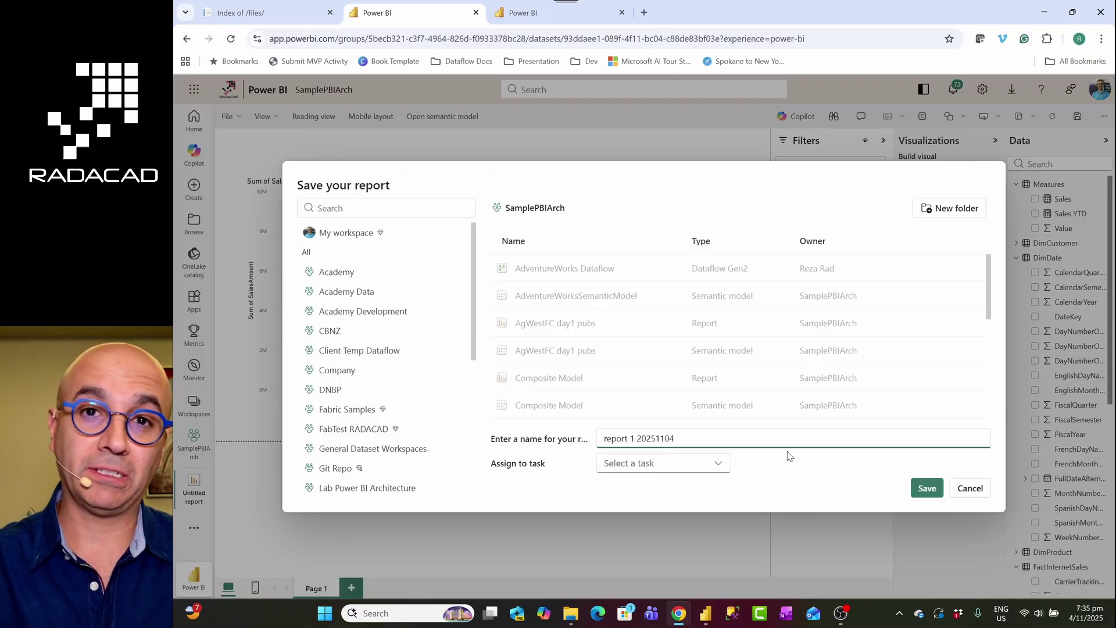
{"action": "left_click", "coordinate": [928, 487]}
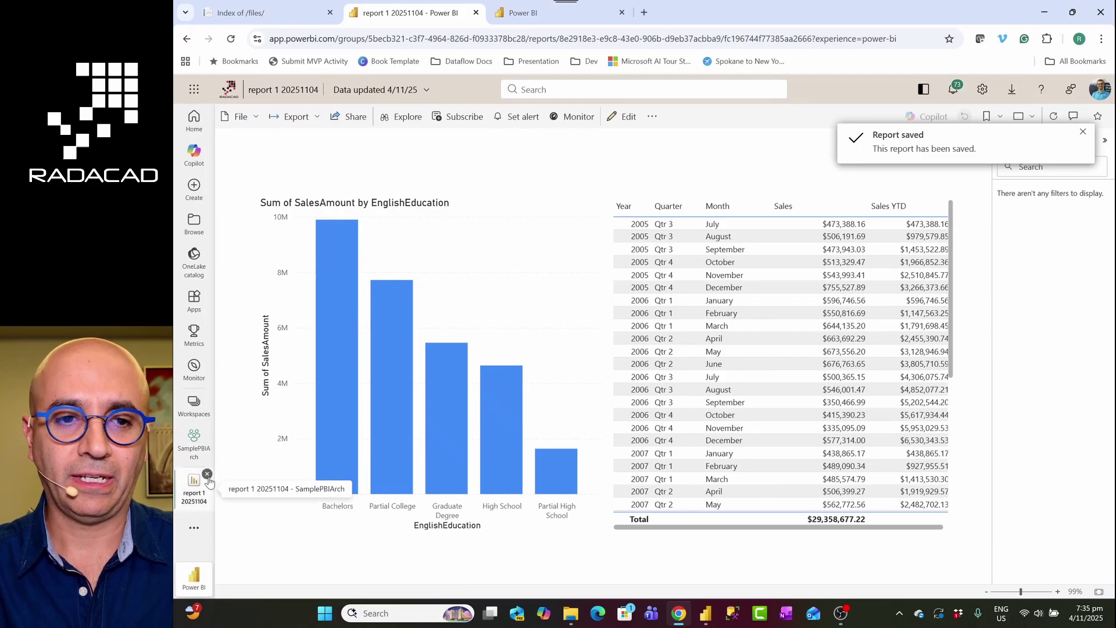
{"action": "left_click", "coordinate": [194, 445]}
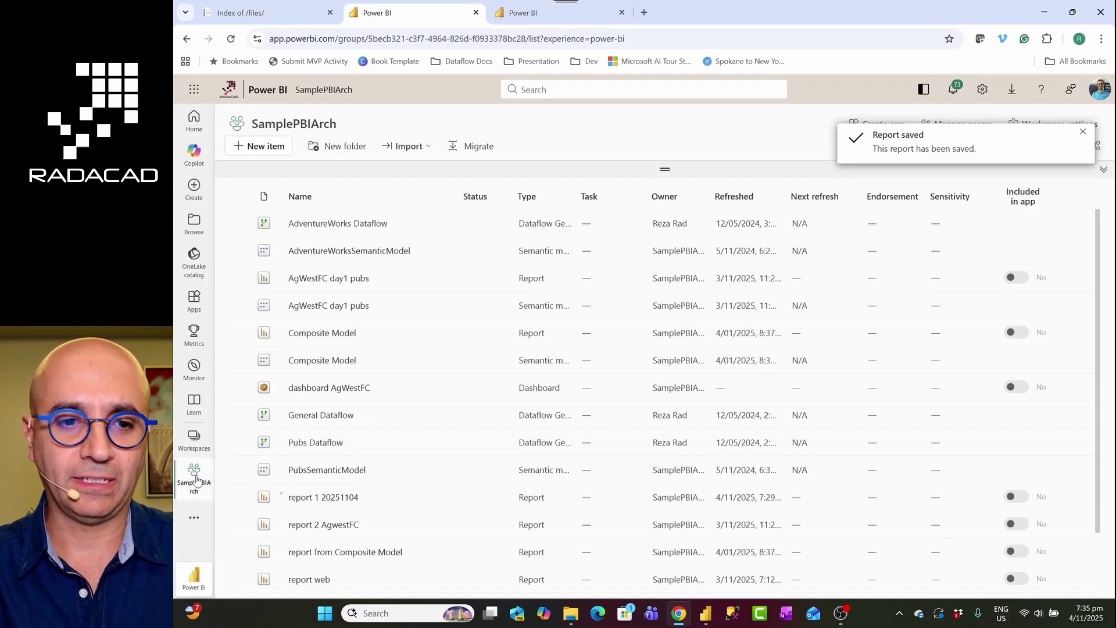
Auto-create a report from the WebSM20251104 semantic model's options menu
{"action": "scroll", "coordinate": [371, 369], "scroll_direction": "down", "scroll_amount": 1}
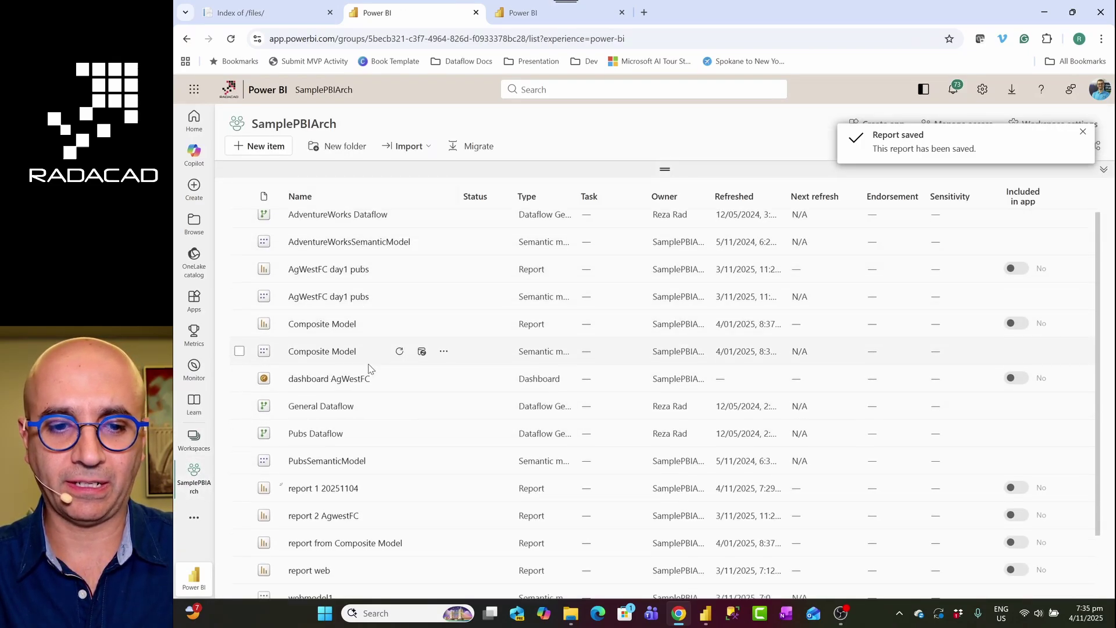
{"action": "scroll", "coordinate": [371, 372], "scroll_direction": "down", "scroll_amount": 1}
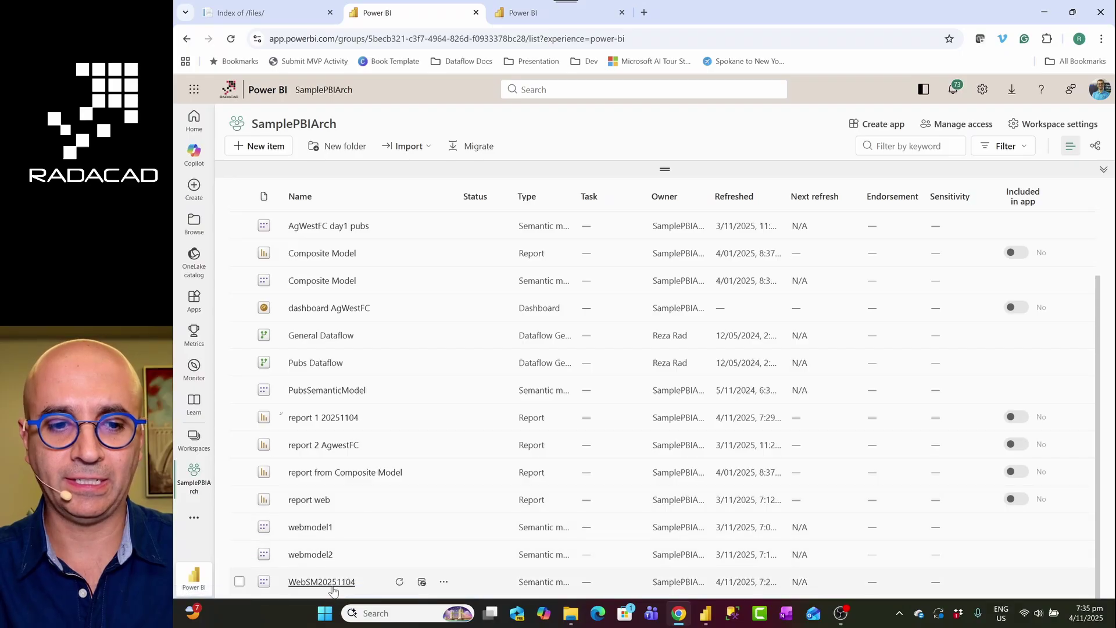
{"action": "left_click", "coordinate": [445, 583]}
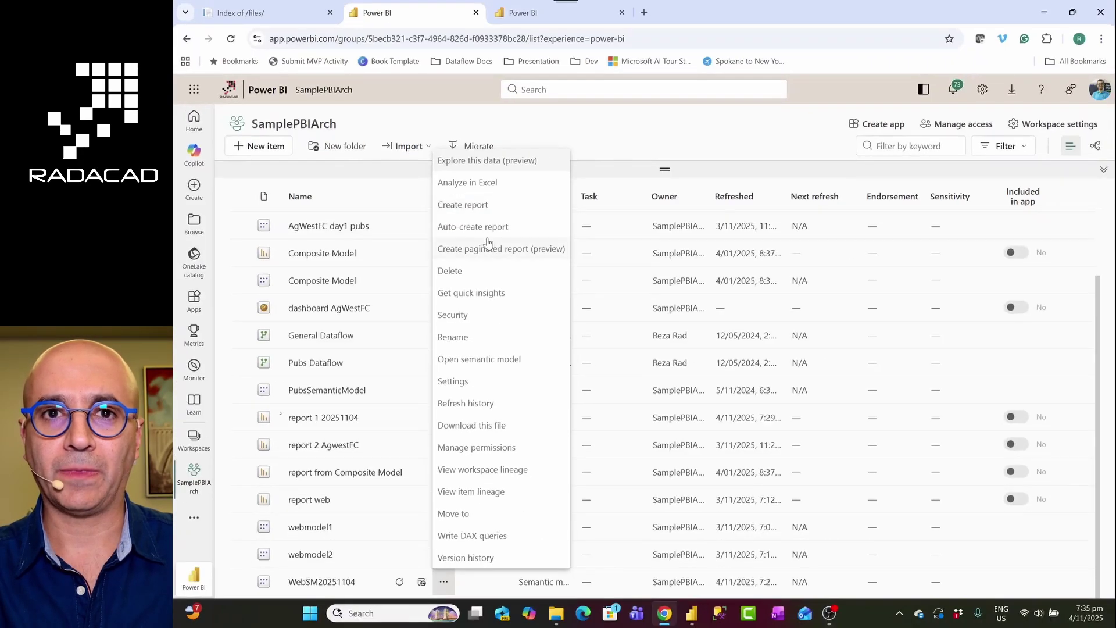
{"action": "left_click", "coordinate": [476, 230]}
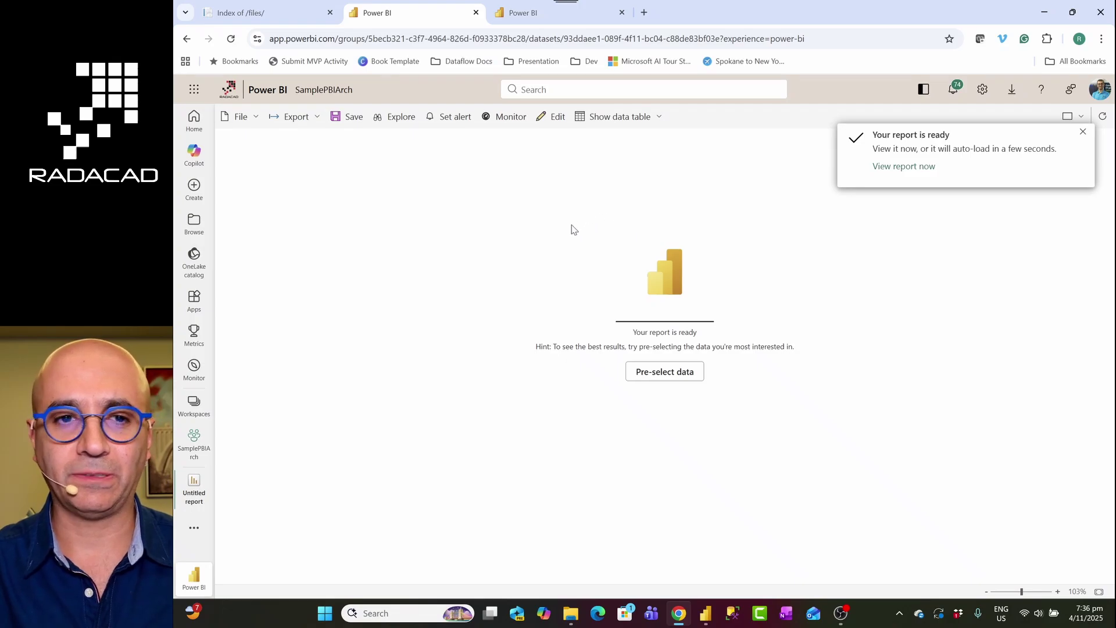
Save the generated report as 'report 2 20251104' and return to the WebSM20251104 model view
{"action": "left_click", "coordinate": [352, 121]}
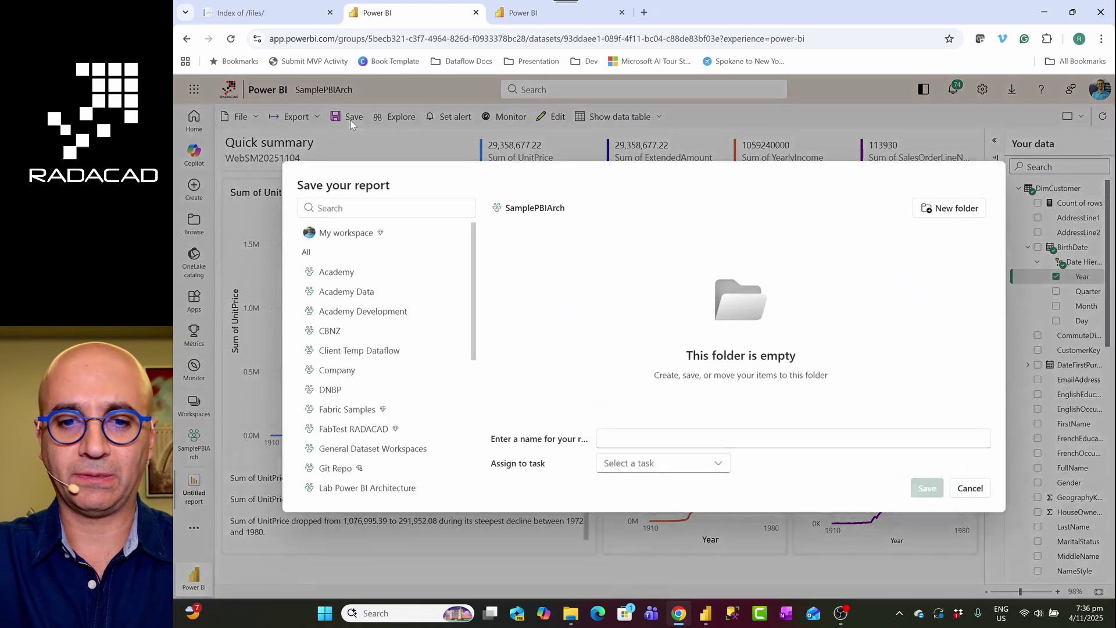
{"action": "left_click", "coordinate": [634, 440]}
{"action": "type", "text": "repor"}
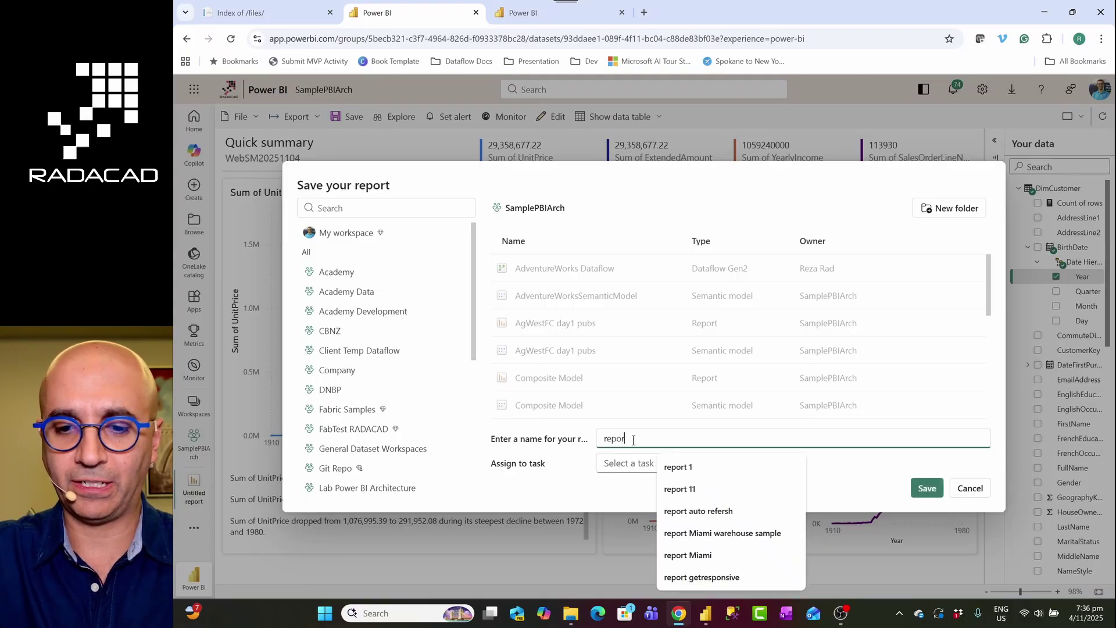
{"action": "type", "text": "t 2 20251104"}
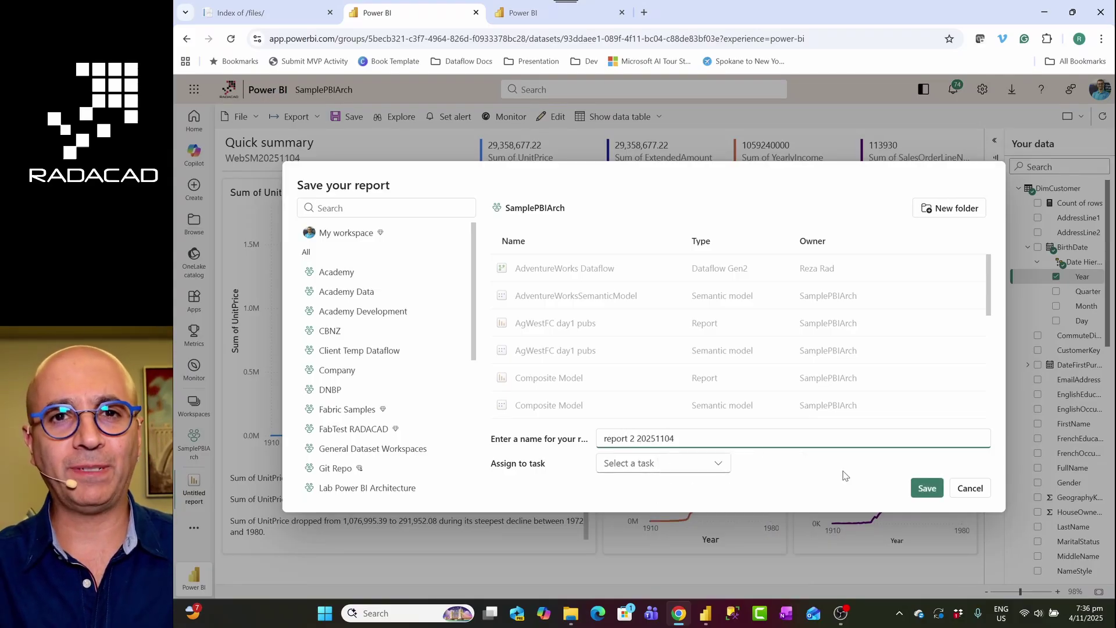
{"action": "left_click", "coordinate": [928, 489]}
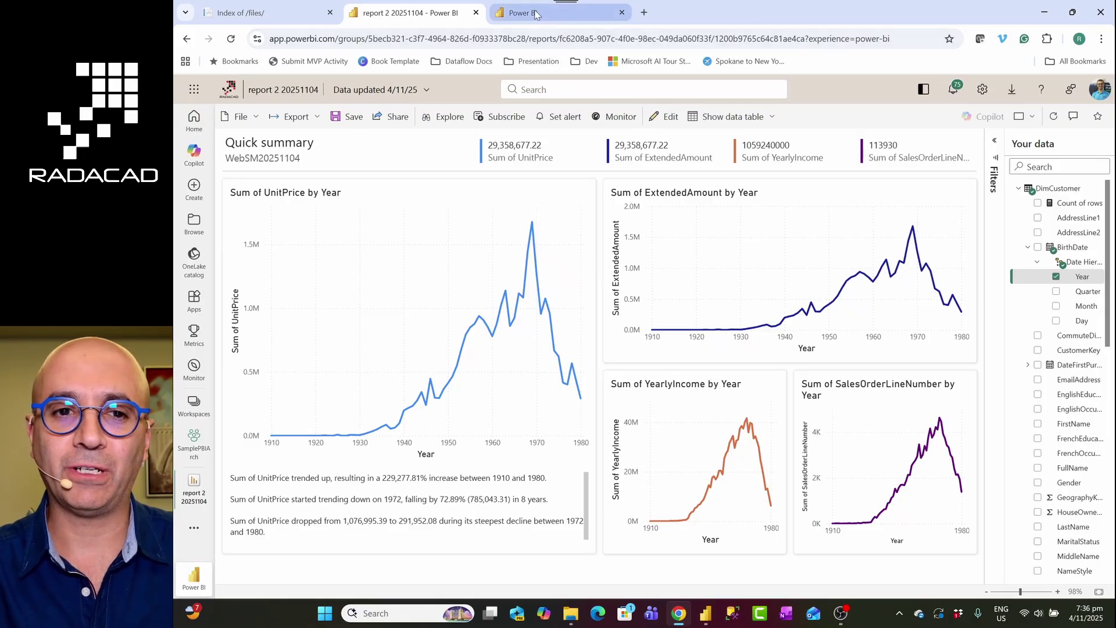
{"action": "mouse_move", "coordinate": [538, 16]}
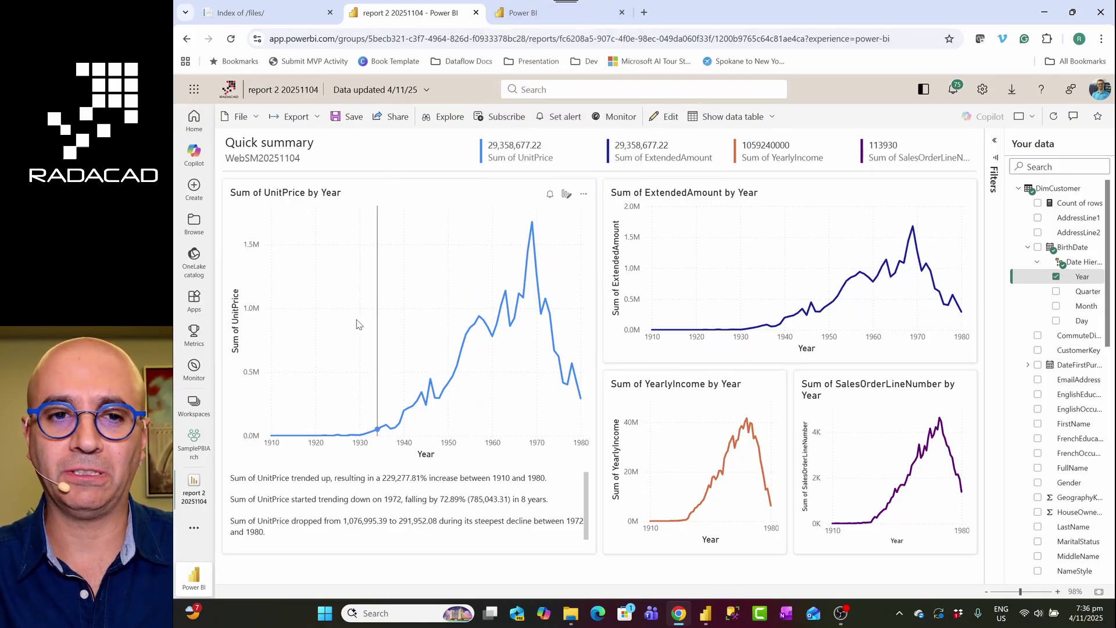
{"action": "left_click", "coordinate": [527, 17]}
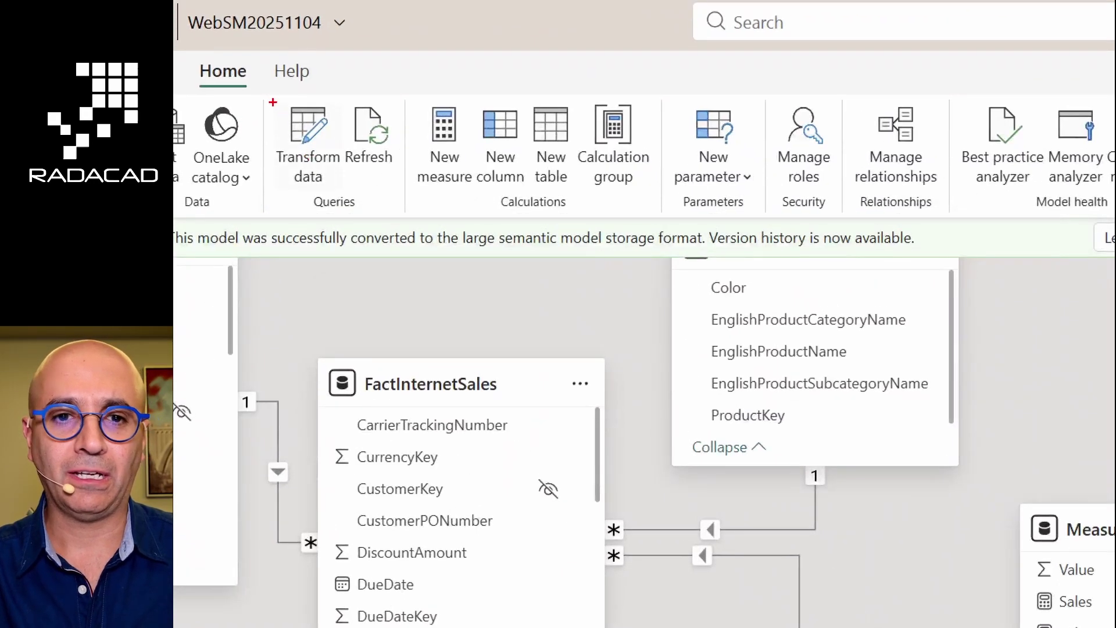
View the model's Power Query queries, exit without saving, and return to SamplePBIArch
{"action": "left_click_drag", "start_coordinate": [274, 102], "coordinate": [340, 202]}
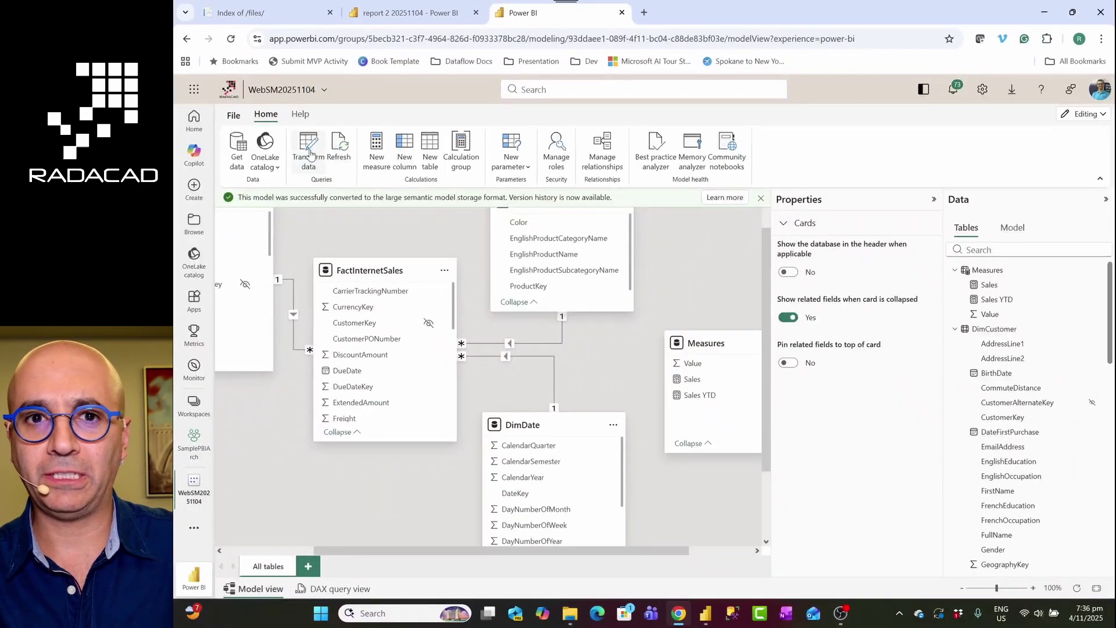
{"action": "left_click", "coordinate": [309, 145]}
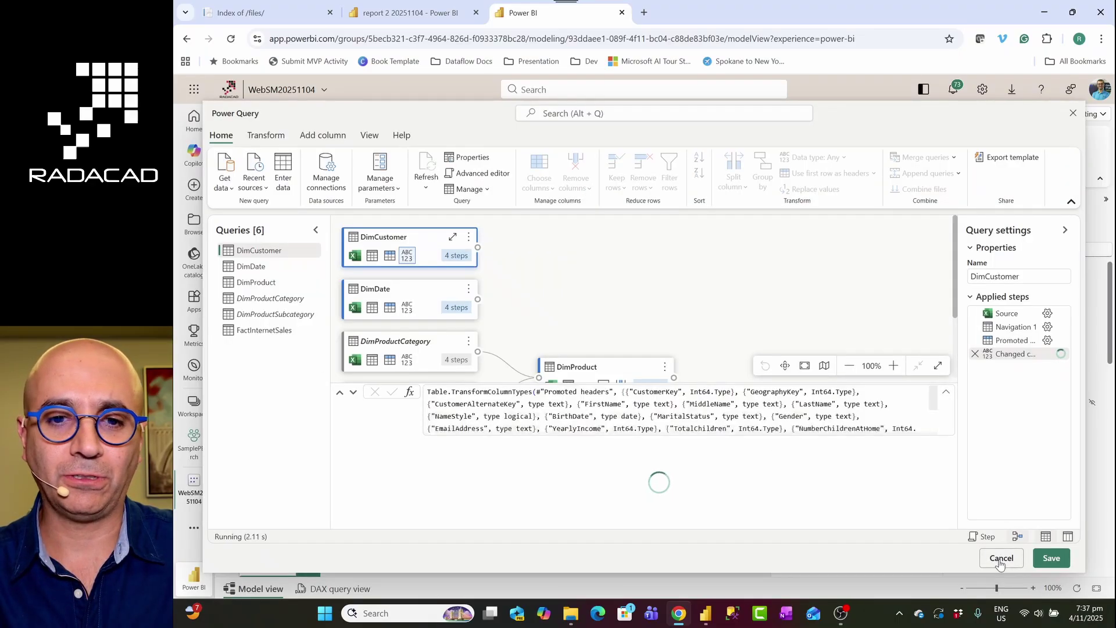
{"action": "left_click", "coordinate": [1074, 116]}
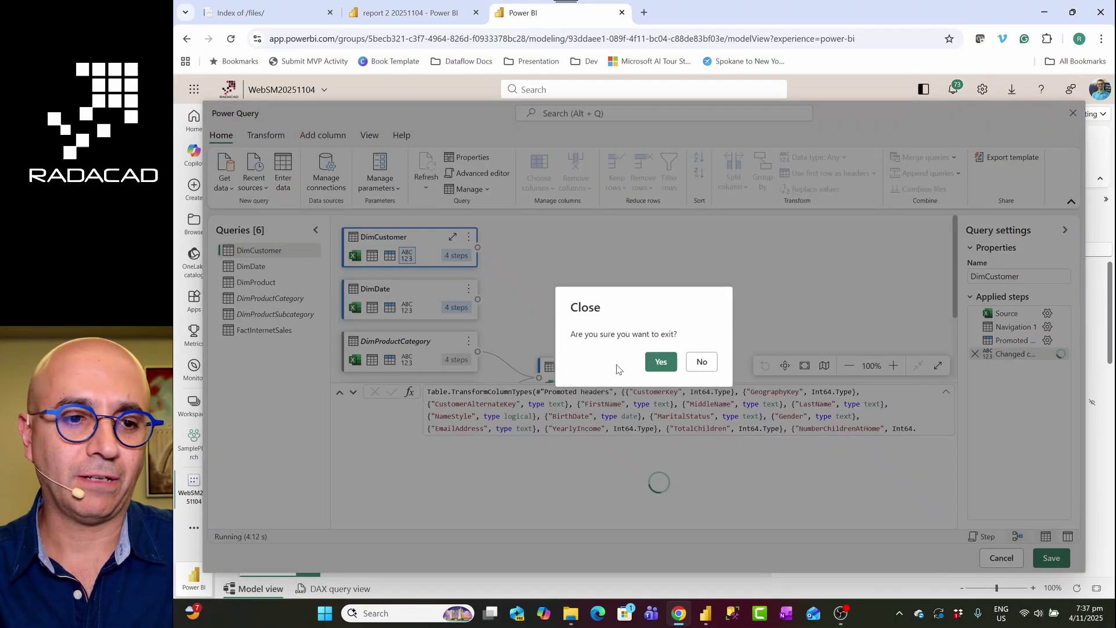
{"action": "left_click", "coordinate": [660, 362]}
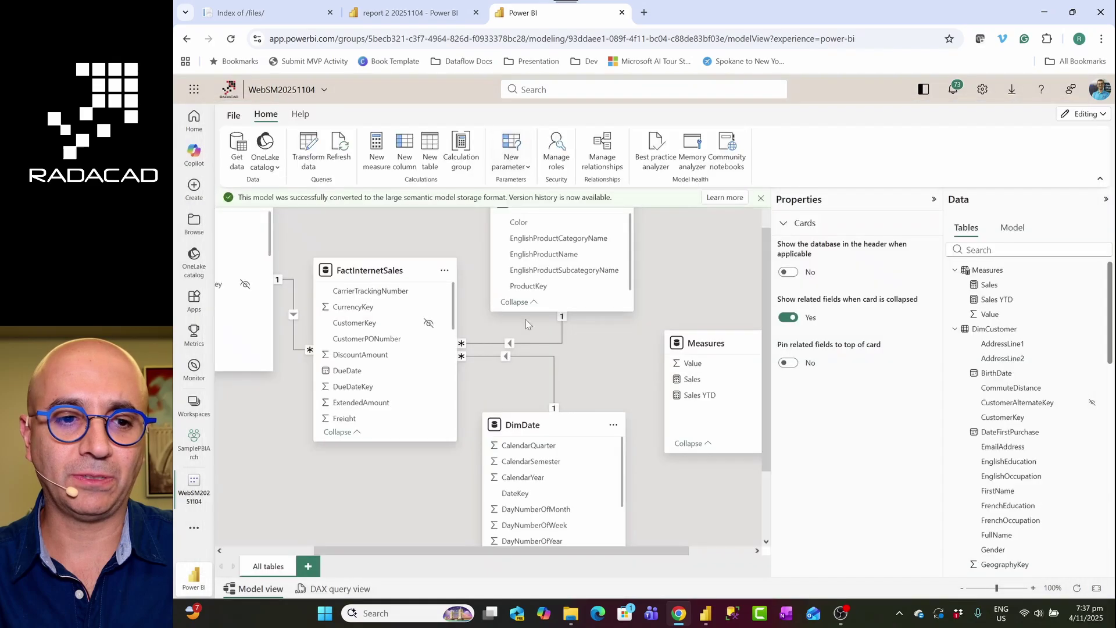
{"action": "left_click", "coordinate": [194, 448]}
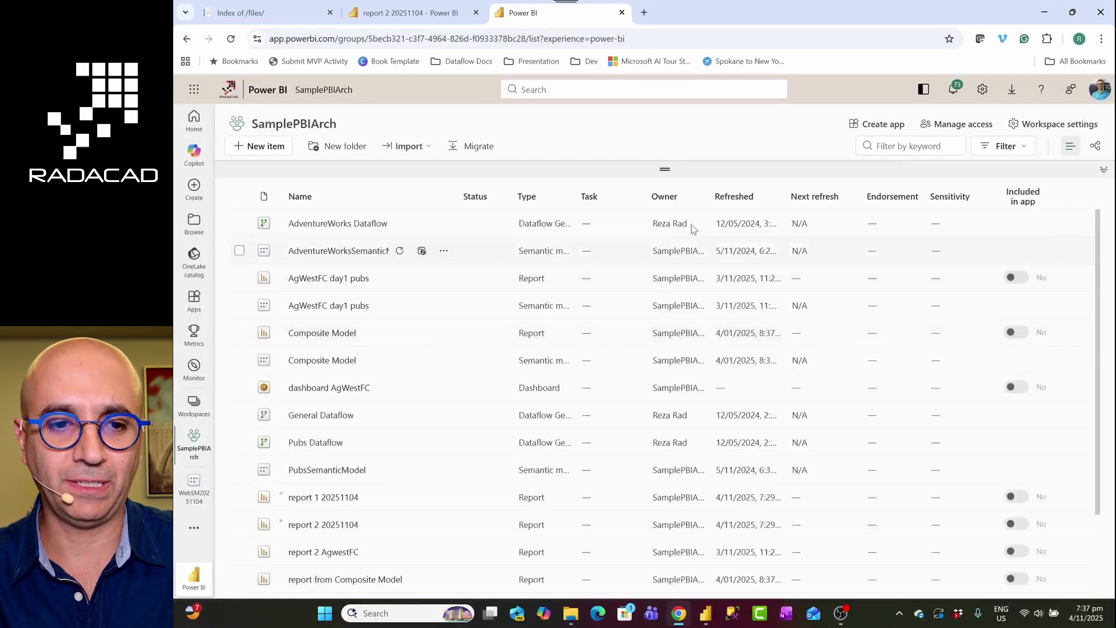
Open View workspace lineage from report 2 20251104's options menu
{"action": "scroll", "coordinate": [442, 395], "scroll_direction": "down", "scroll_amount": 3}
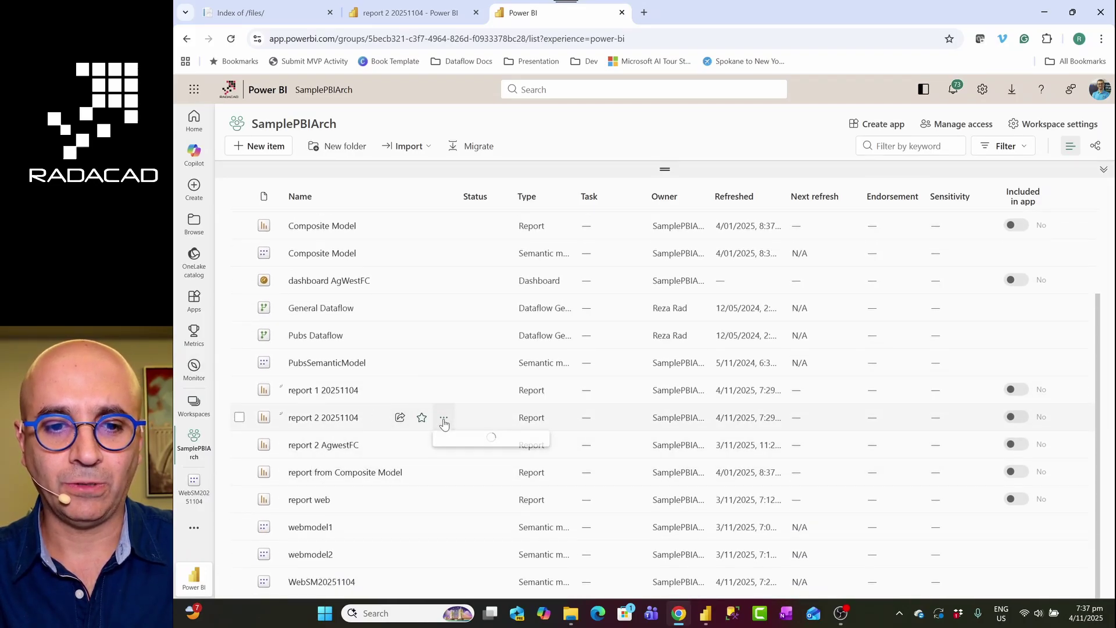
{"action": "left_click", "coordinate": [443, 417]}
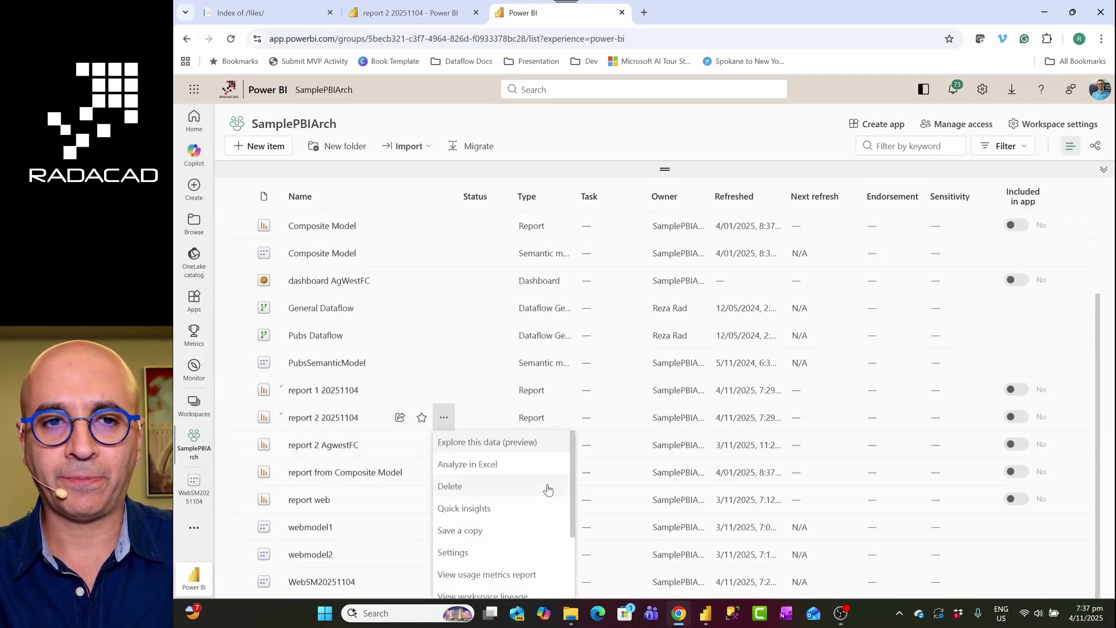
{"action": "scroll", "coordinate": [547, 494], "scroll_direction": "down", "scroll_amount": 1}
{"action": "left_click", "coordinate": [477, 536]}
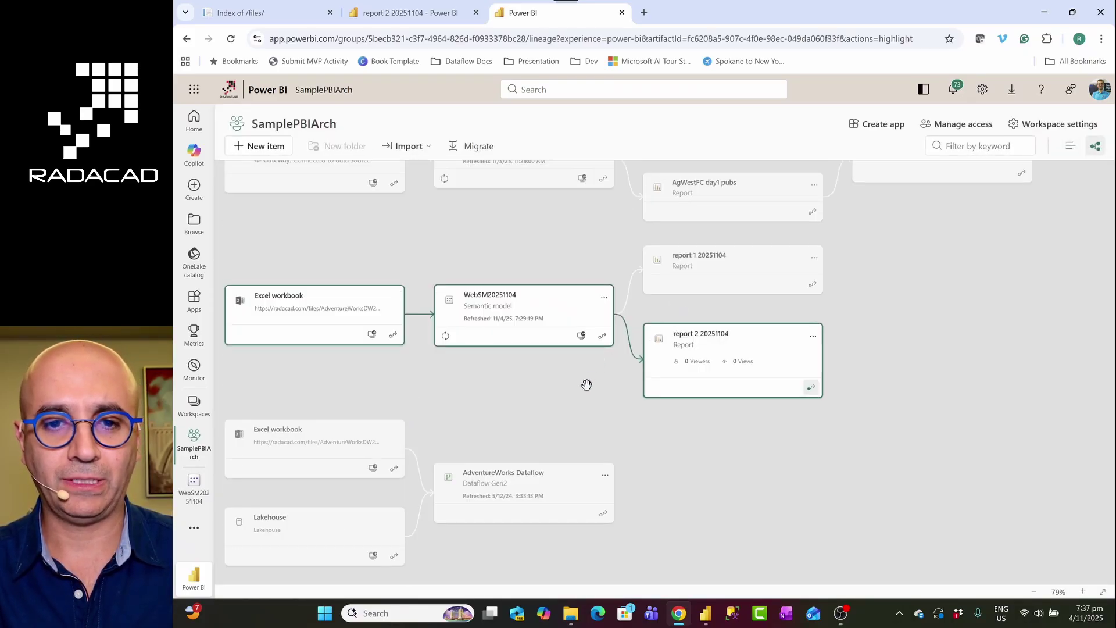
Centre the diagram and inspect details of WebSM20251104, report 1 20251104 and report 2 20251104
{"action": "scroll", "coordinate": [574, 395], "scroll_direction": "up", "scroll_amount": 1}
{"action": "left_click", "coordinate": [550, 449]}
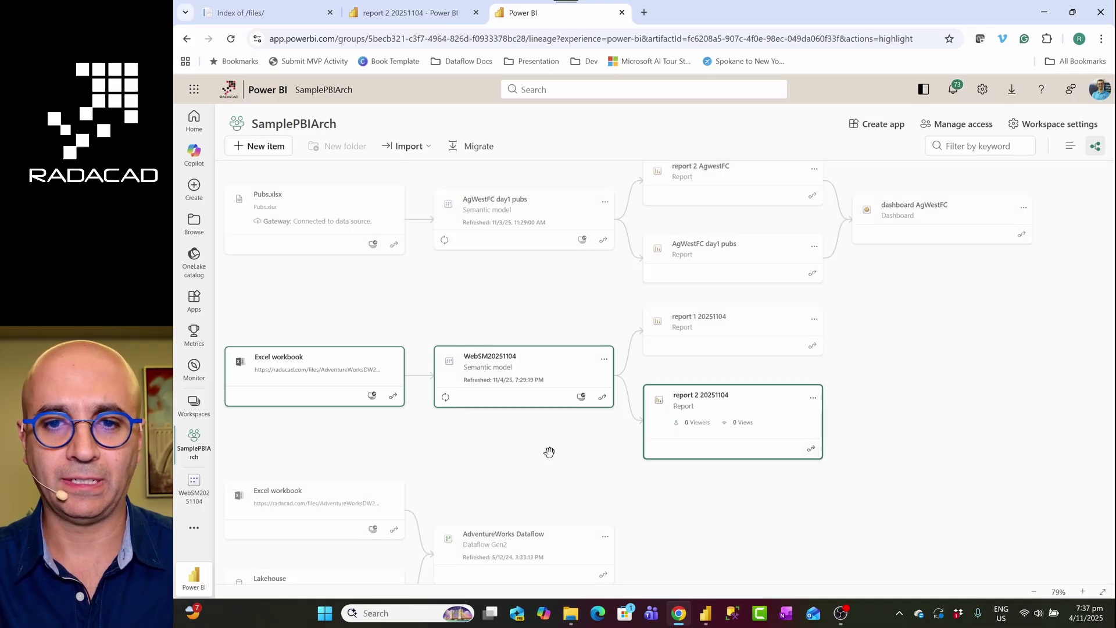
{"action": "scroll", "coordinate": [546, 448], "scroll_direction": "up", "scroll_amount": 2}
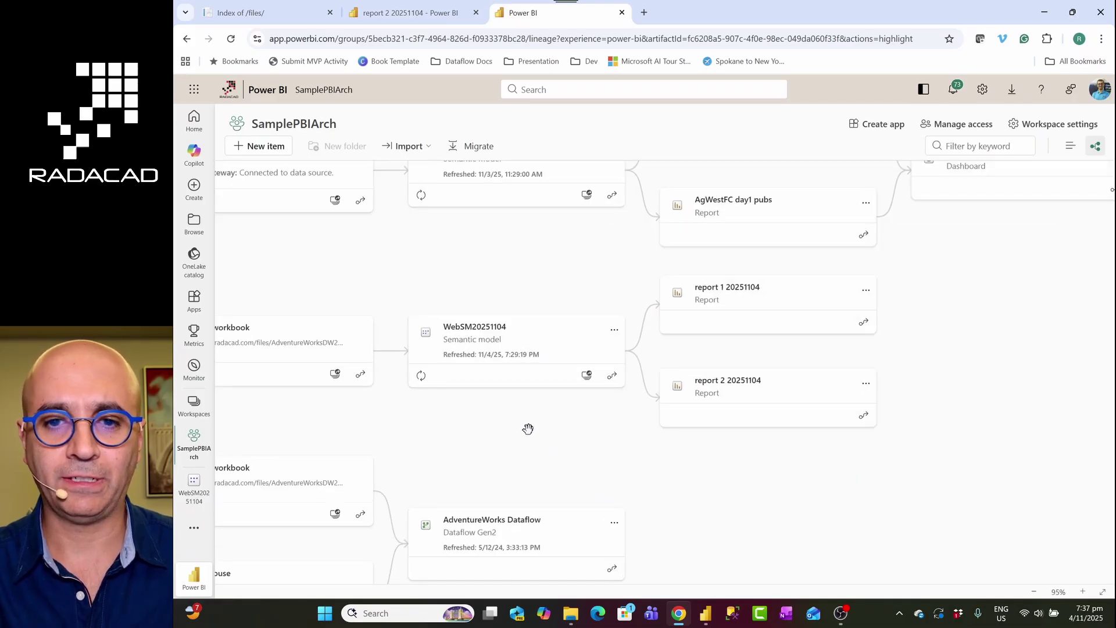
{"action": "scroll", "coordinate": [576, 421], "scroll_direction": "up", "scroll_amount": 1}
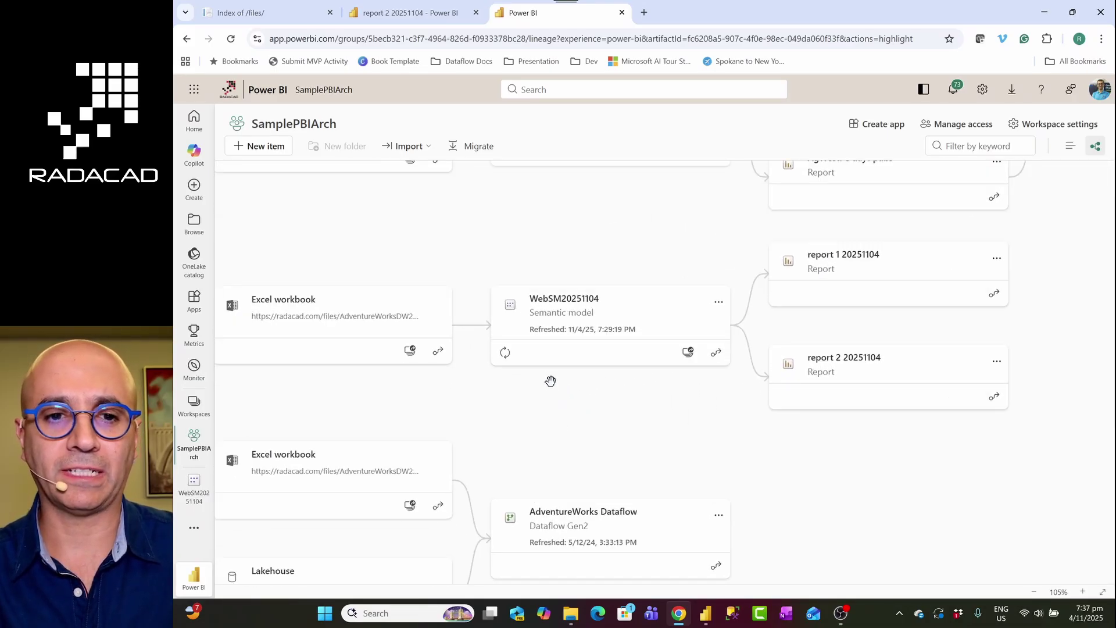
{"action": "left_click_drag", "start_coordinate": [578, 399], "coordinate": [597, 374]}
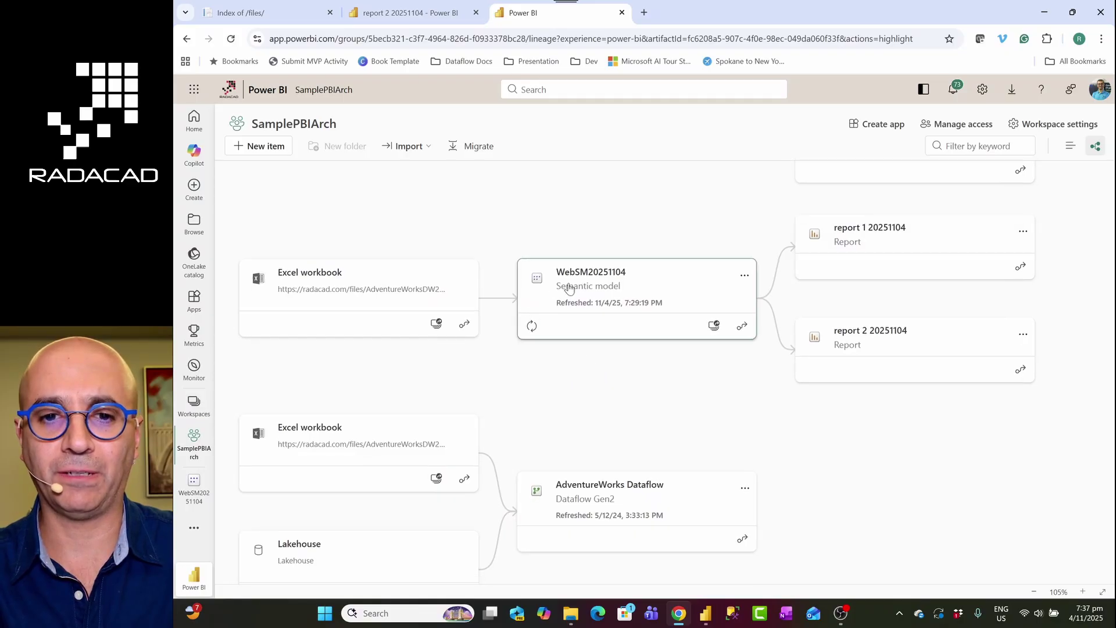
{"action": "left_click", "coordinate": [639, 283]}
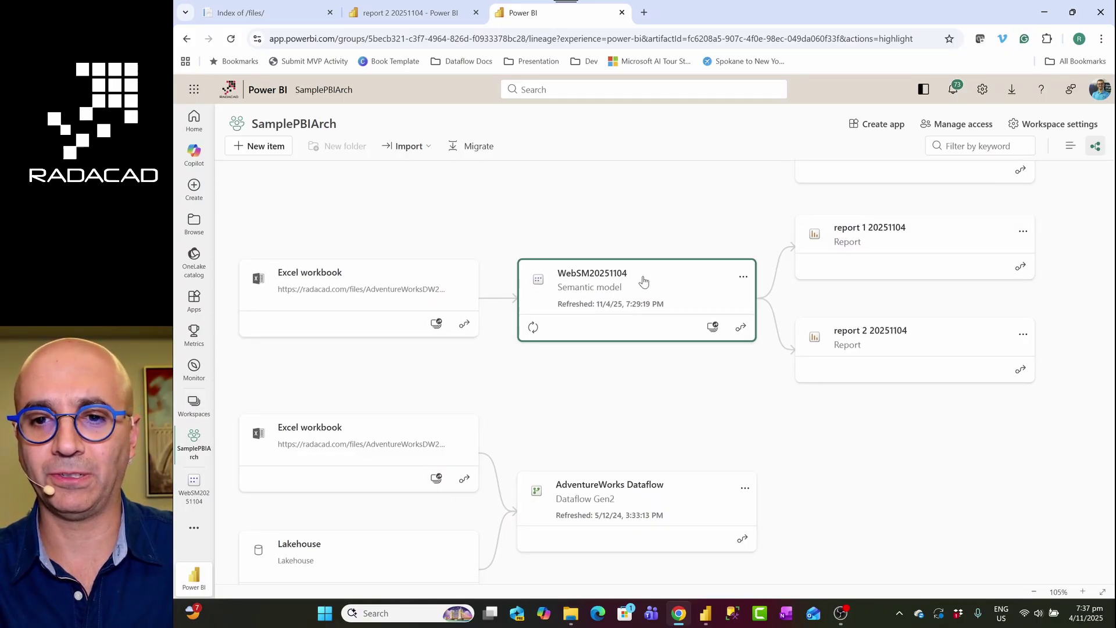
{"action": "left_click", "coordinate": [820, 255]}
{"action": "left_click", "coordinate": [823, 355]}
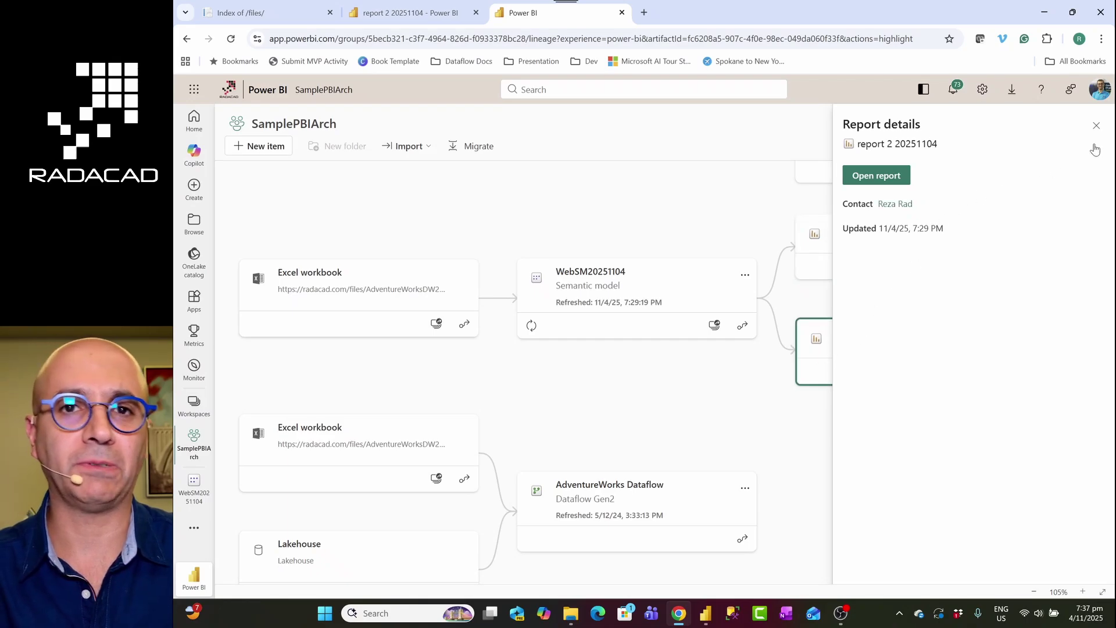
{"action": "left_click", "coordinate": [1096, 126]}
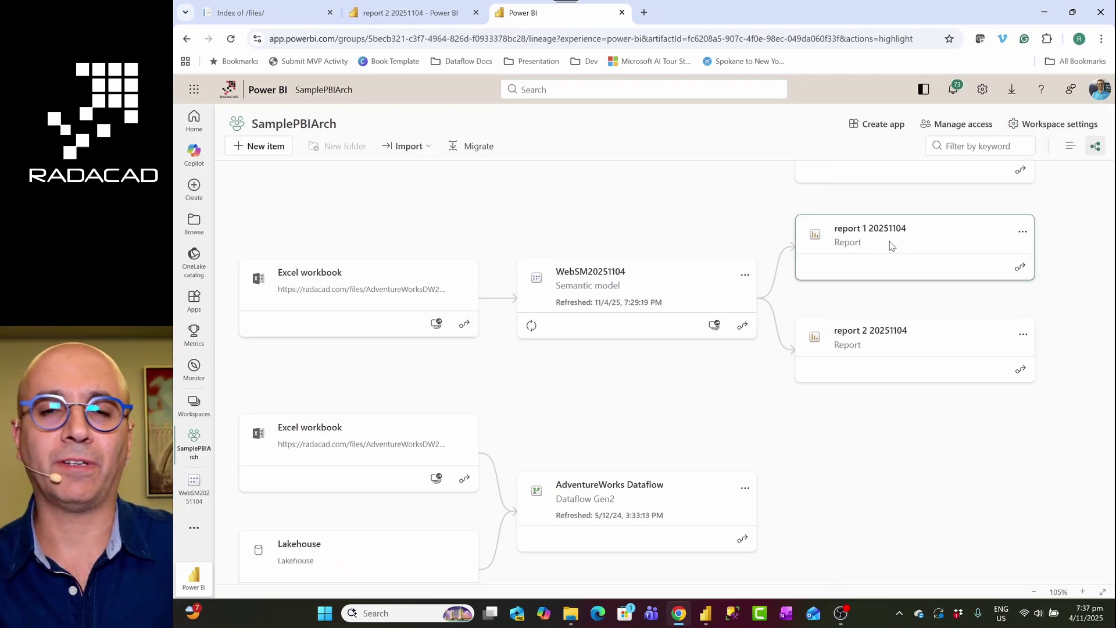